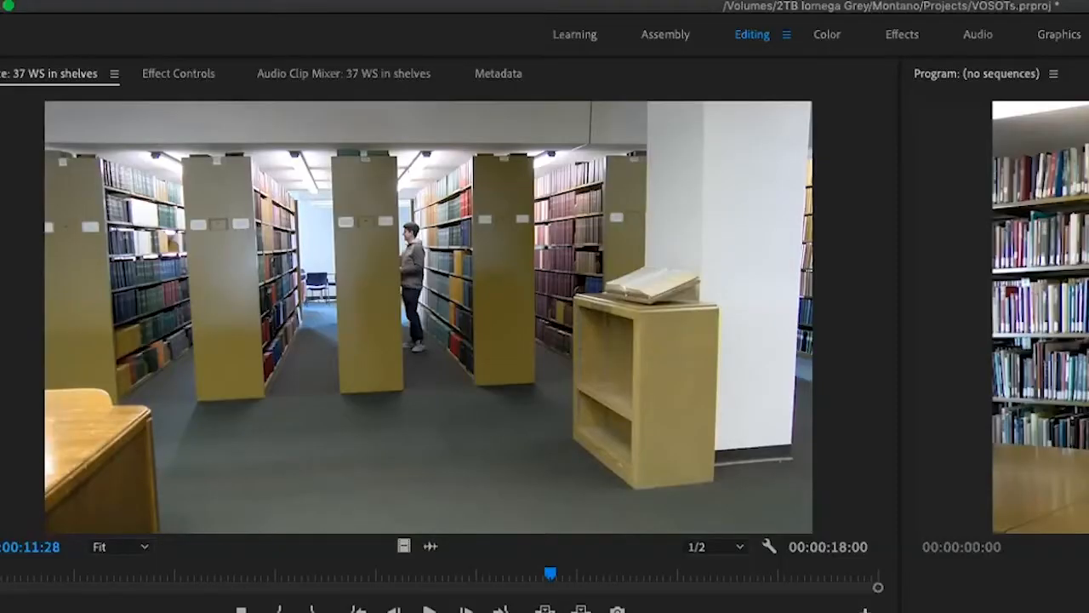
Step: Open the project's Scratch Disks settings to check where captured and preview files are stored
{"action": "left_click", "coordinate": [30, 1]}
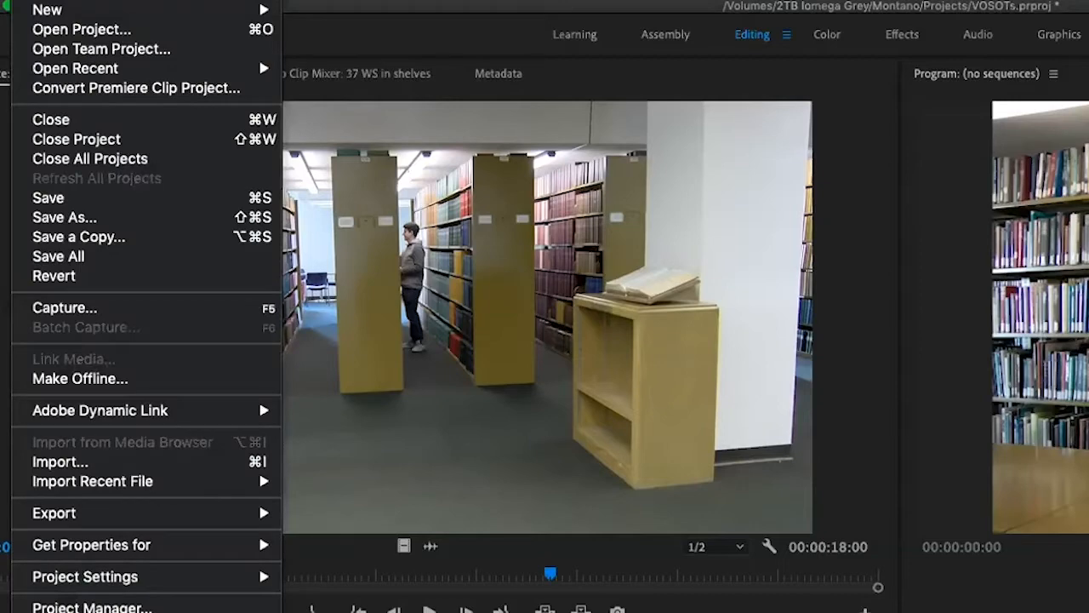
{"action": "mouse_move", "coordinate": [135, 577]}
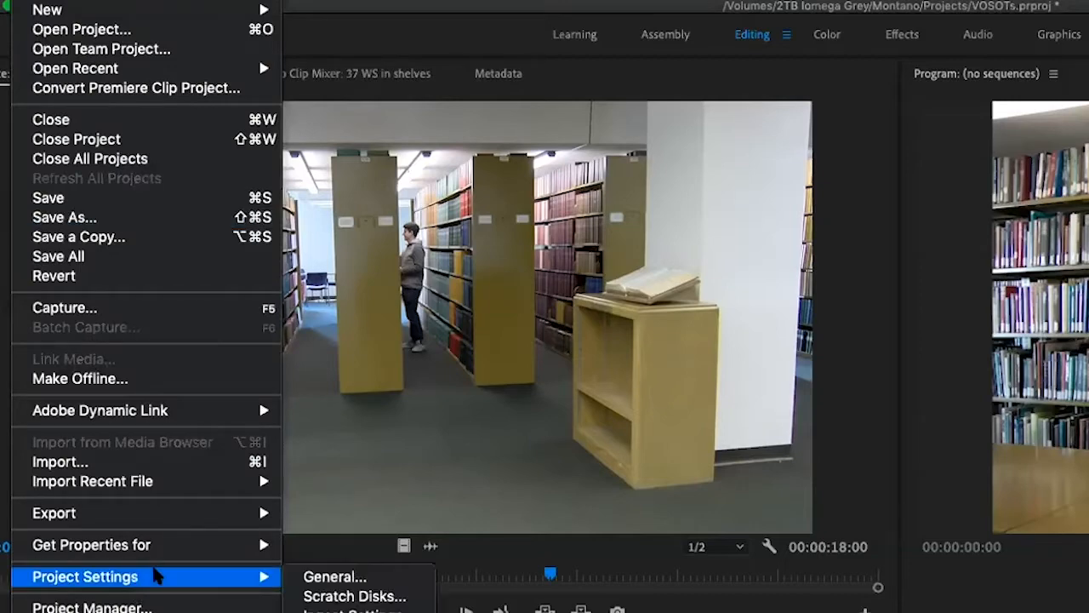
{"action": "left_click", "coordinate": [354, 596]}
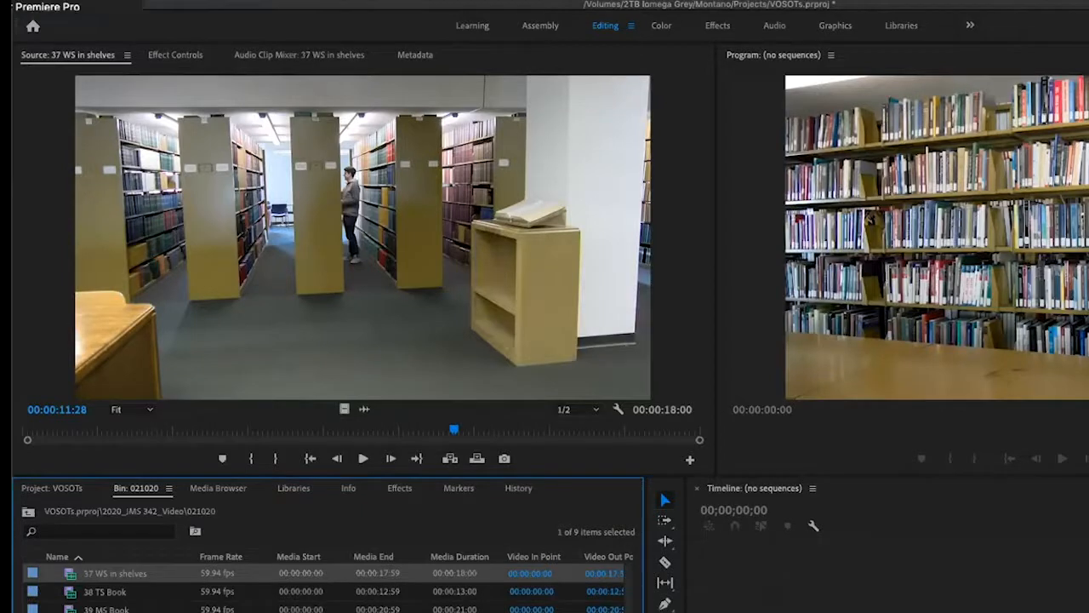
Step: Open the Auto Save preferences and check the interval for automatically saving projects
{"action": "left_click", "coordinate": [26, 1]}
{"action": "mouse_move", "coordinate": [41, 31]}
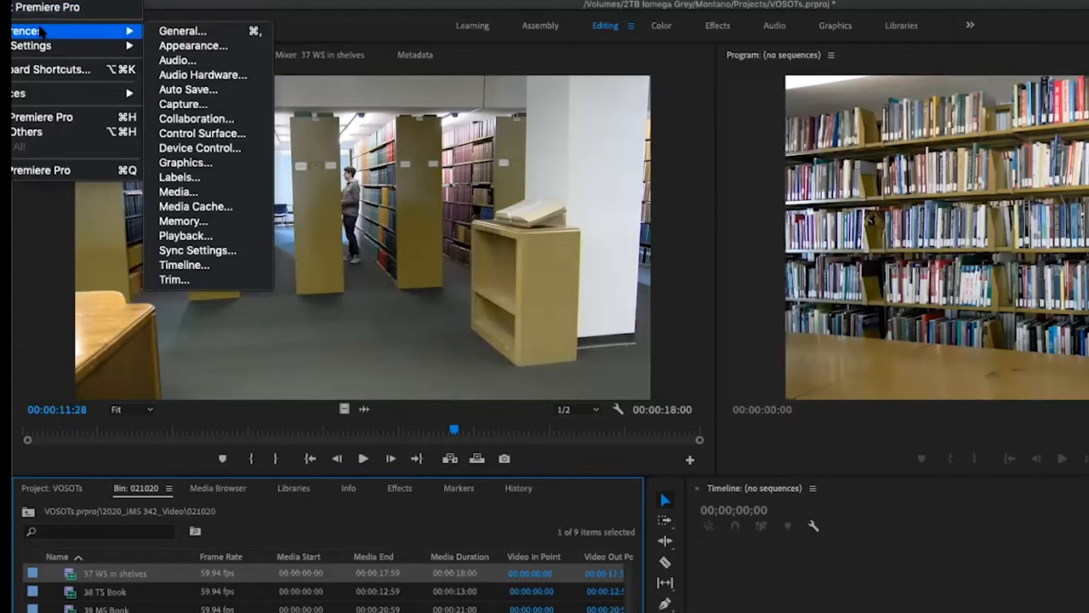
{"action": "left_click", "coordinate": [189, 89]}
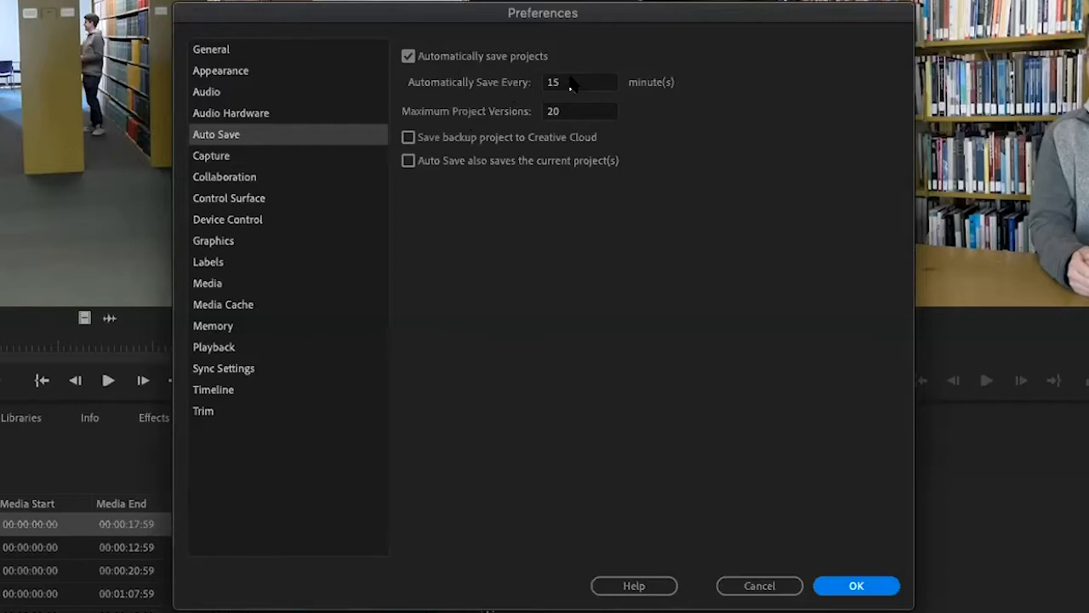
{"action": "left_click", "coordinate": [570, 82]}
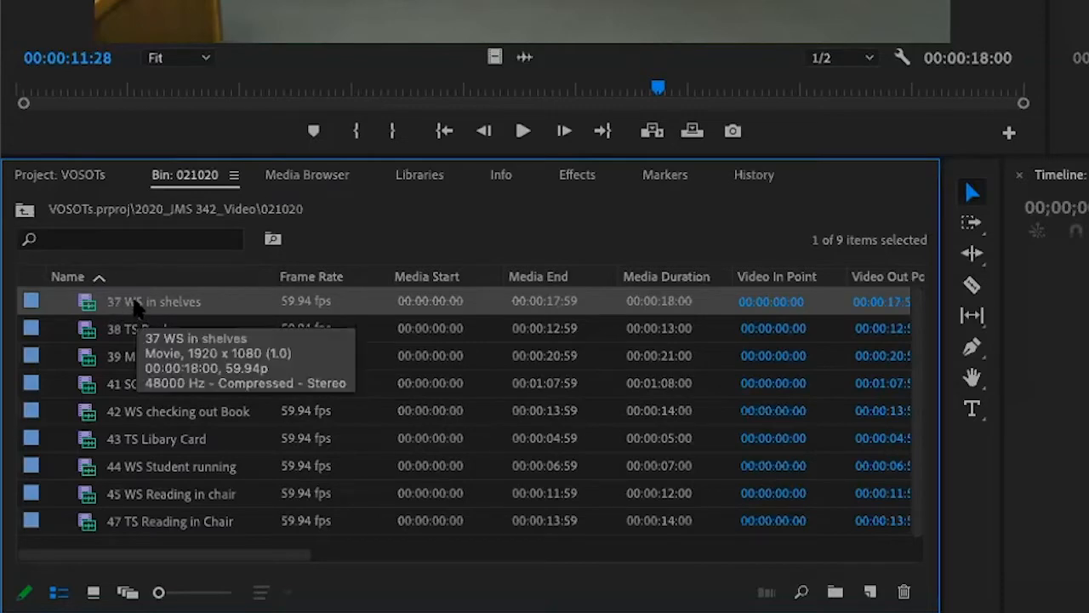
Step: Reveal the source file of the clip 37 WS in shelves in Finder
{"action": "right_click", "coordinate": [134, 308]}
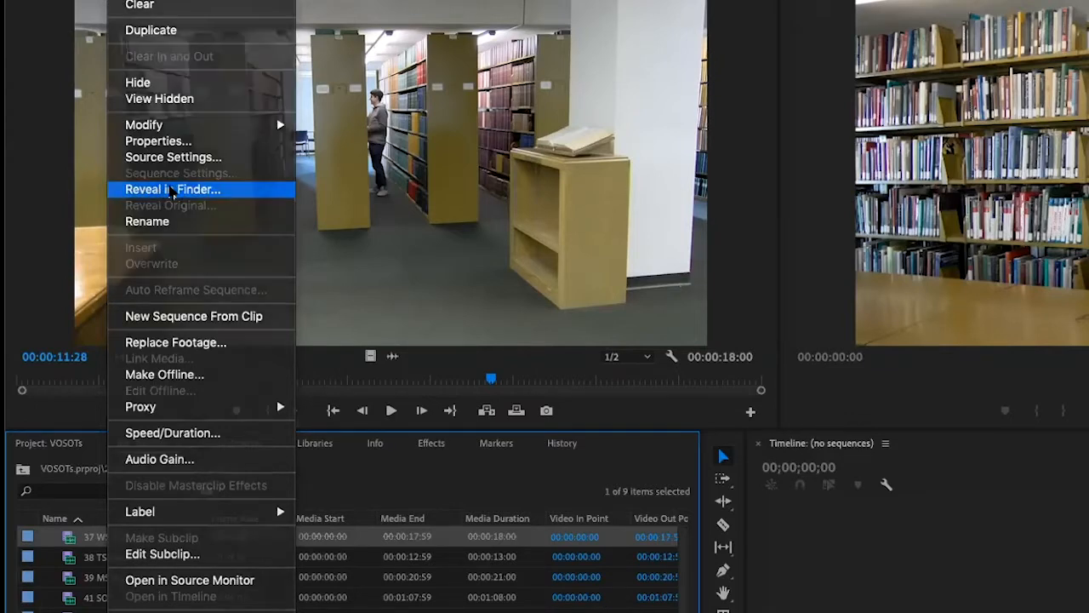
{"action": "left_click", "coordinate": [172, 190]}
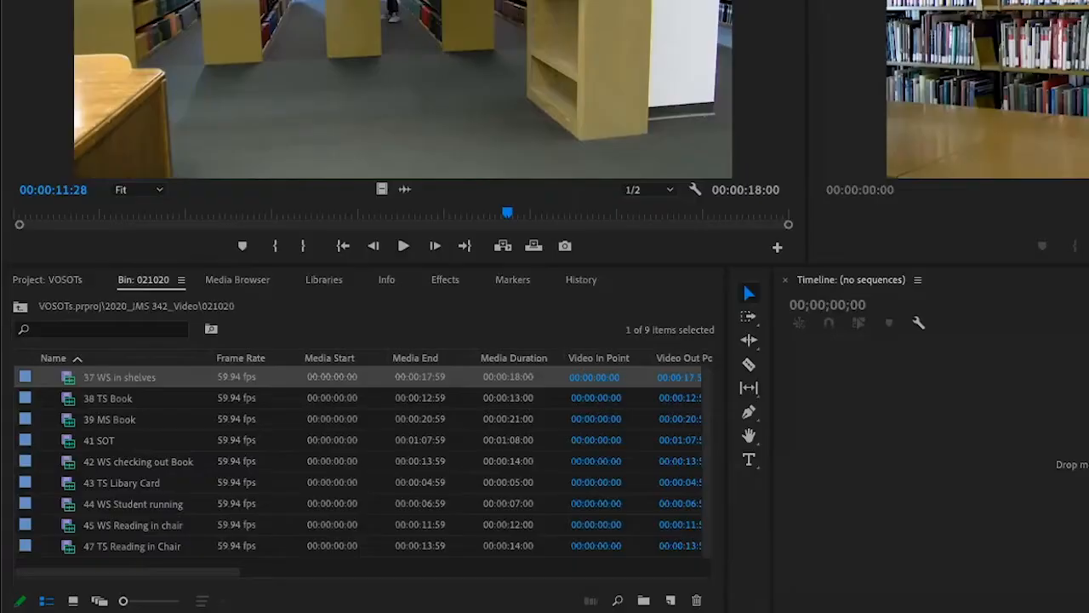
Step: Load the clips 37 WS in shelves and 38 TS Book one after the other for preview in the source monitor
{"action": "left_click", "coordinate": [70, 377]}
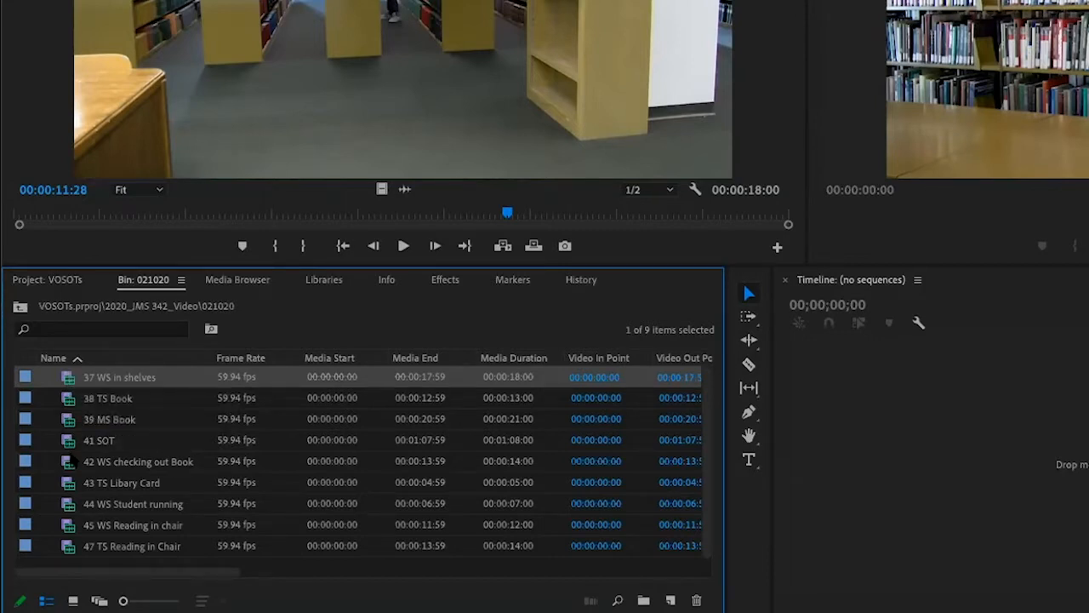
{"action": "left_click", "coordinate": [73, 548]}
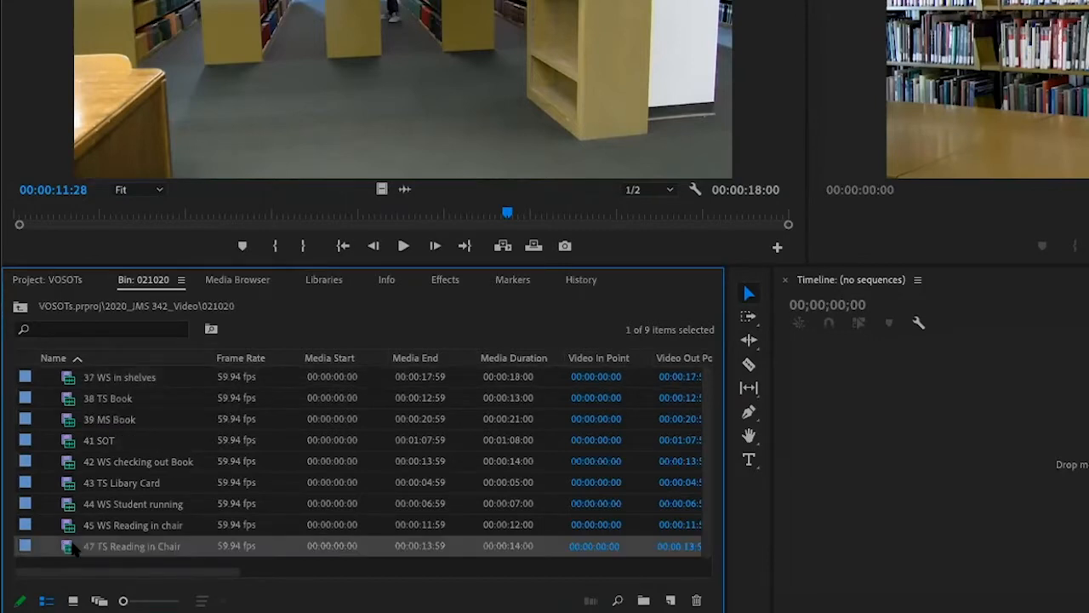
{"action": "double_click", "coordinate": [70, 379]}
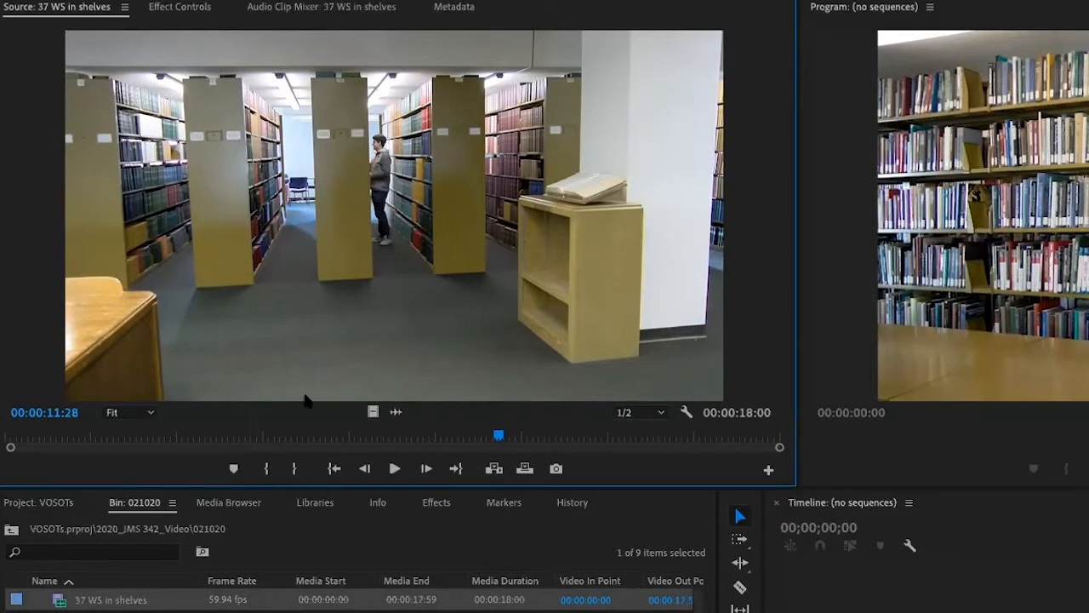
{"action": "double_click", "coordinate": [72, 612]}
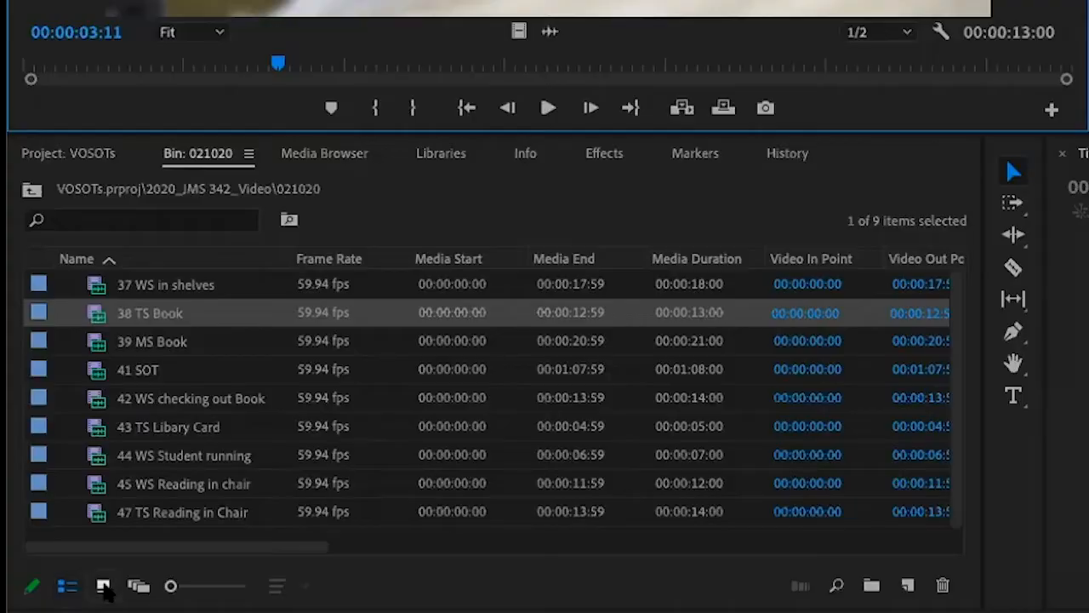
Step: View the bin's clips as thumbnails, and return the bin to list view
{"action": "left_click", "coordinate": [103, 586]}
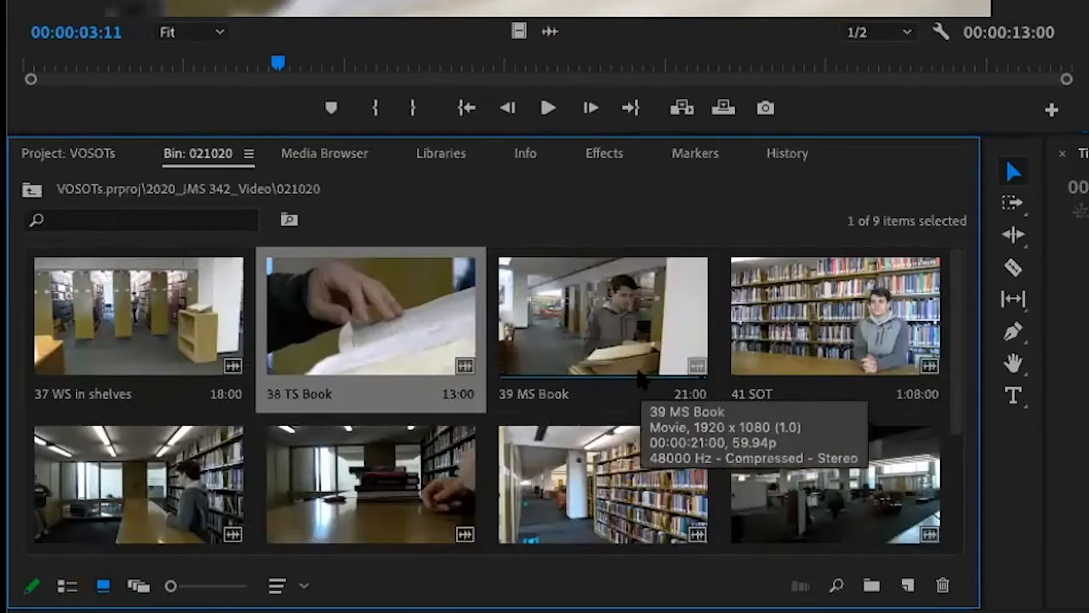
{"action": "left_click", "coordinate": [66, 587]}
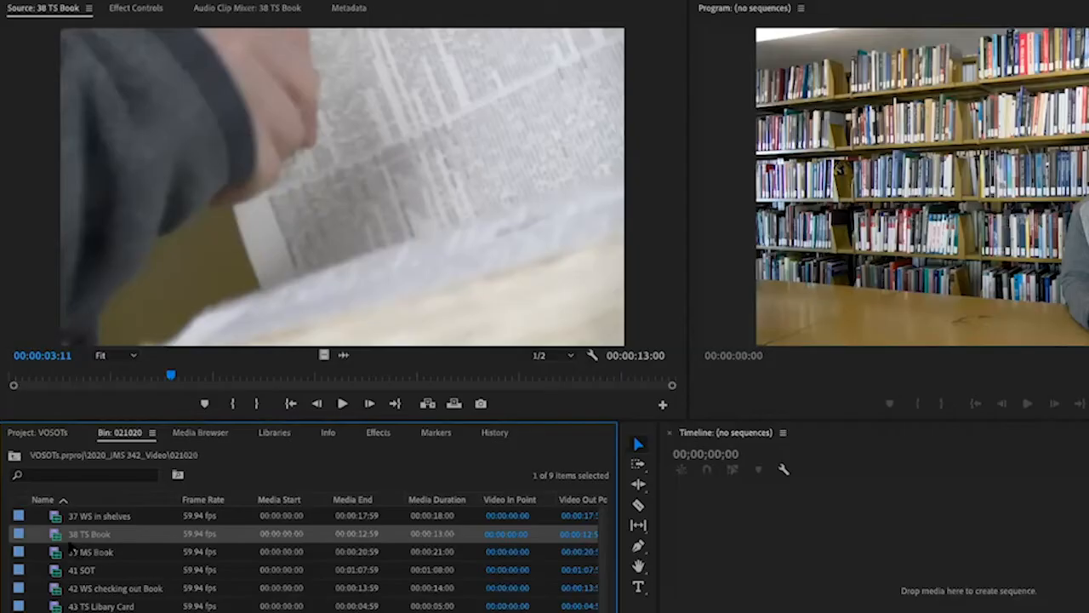
Step: Load the clip 39 MS Book for preview and mark its in point at 00:00:08:21 and its out point at 00:00:12:23
{"action": "double_click", "coordinate": [56, 535]}
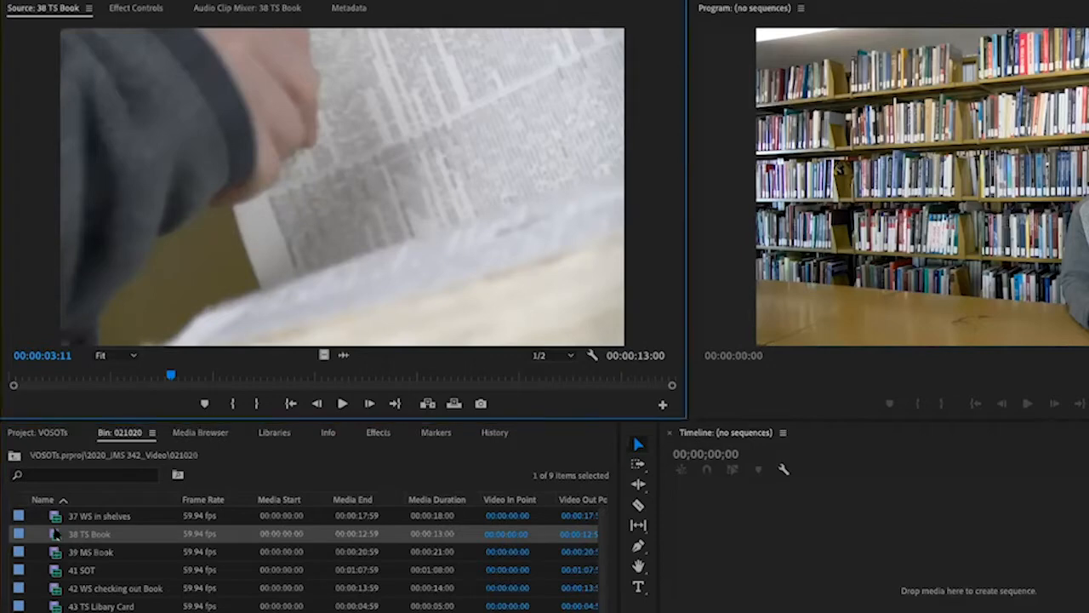
{"action": "double_click", "coordinate": [55, 552]}
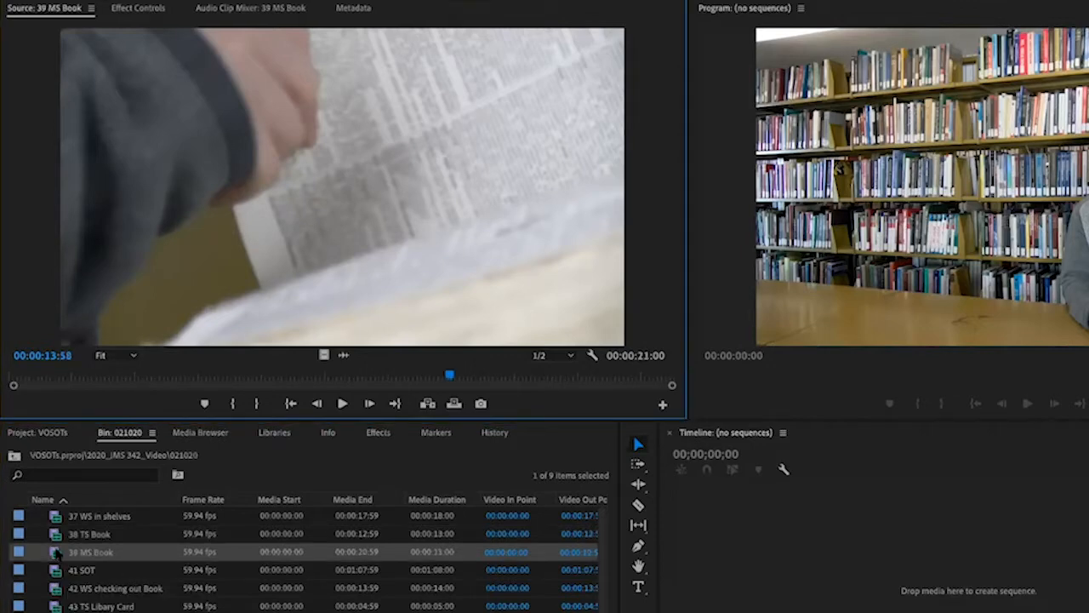
{"action": "left_click_drag", "start_coordinate": [72, 375], "coordinate": [170, 375]}
{"action": "key", "text": "space"}
{"action": "key", "text": "space"}
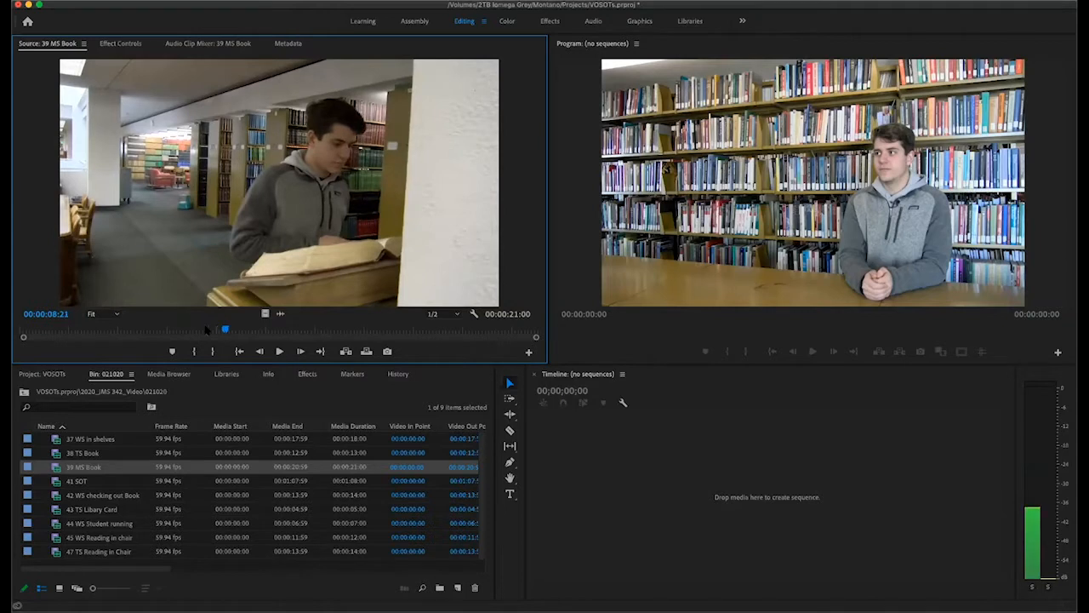
{"action": "key", "text": "i"}
{"action": "key", "text": "space"}
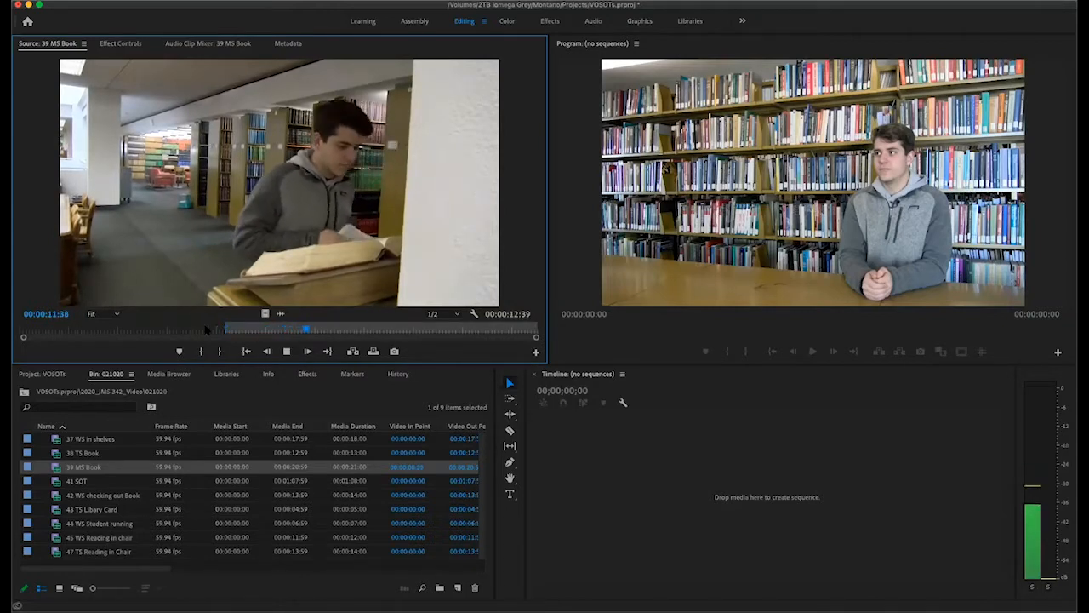
{"action": "key", "text": "o"}
{"action": "key", "text": "space"}
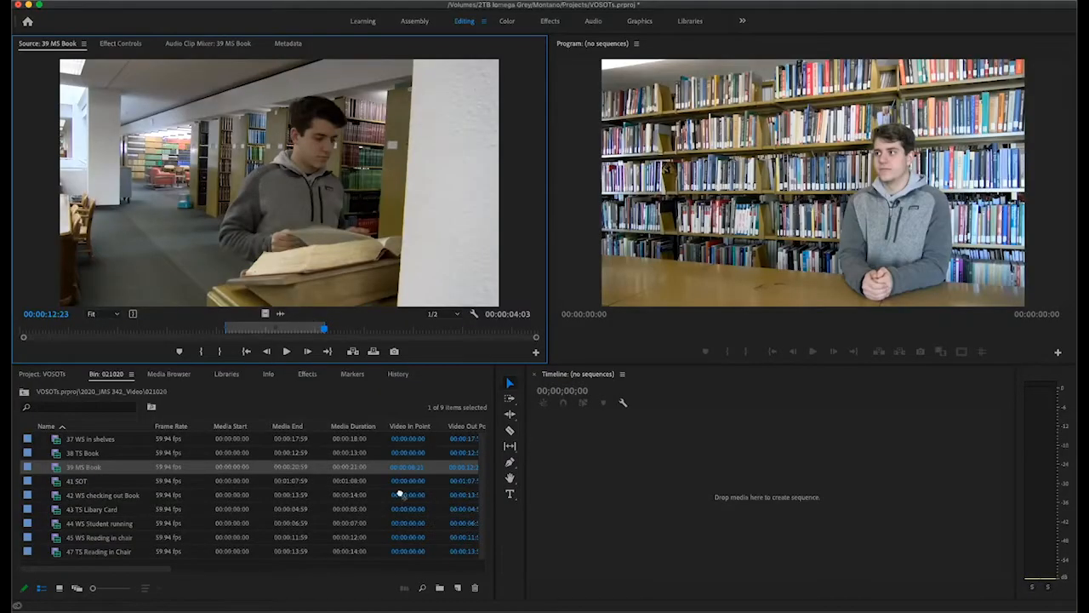
Step: Create a sequence from the marked 39 MS Book clip and rename it SEQ Hunter VO
{"action": "left_click_drag", "start_coordinate": [454, 589], "coordinate": [456, 588]}
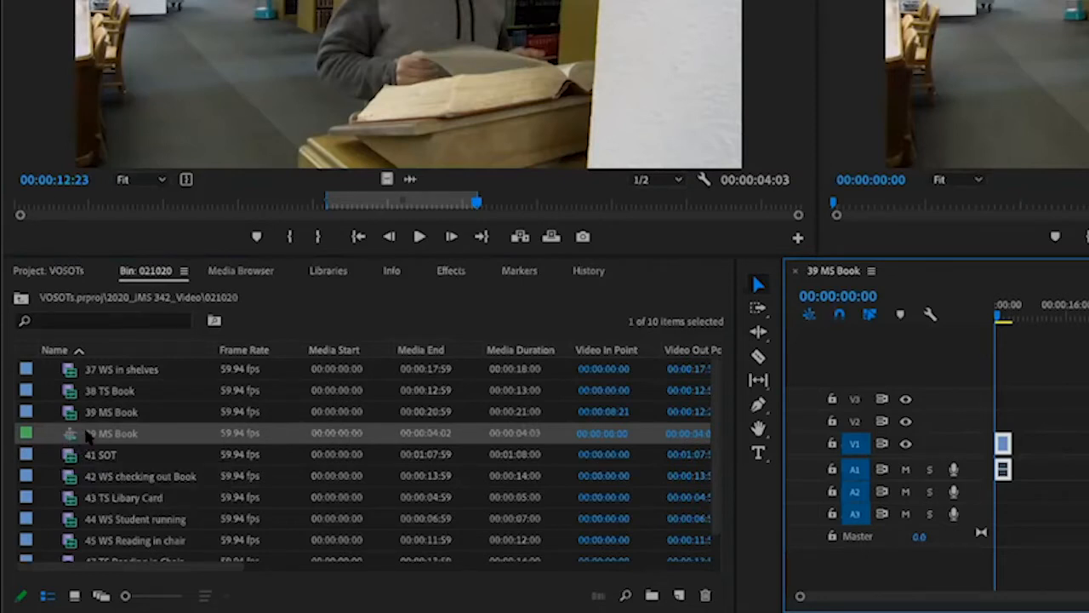
{"action": "mouse_move", "coordinate": [70, 434]}
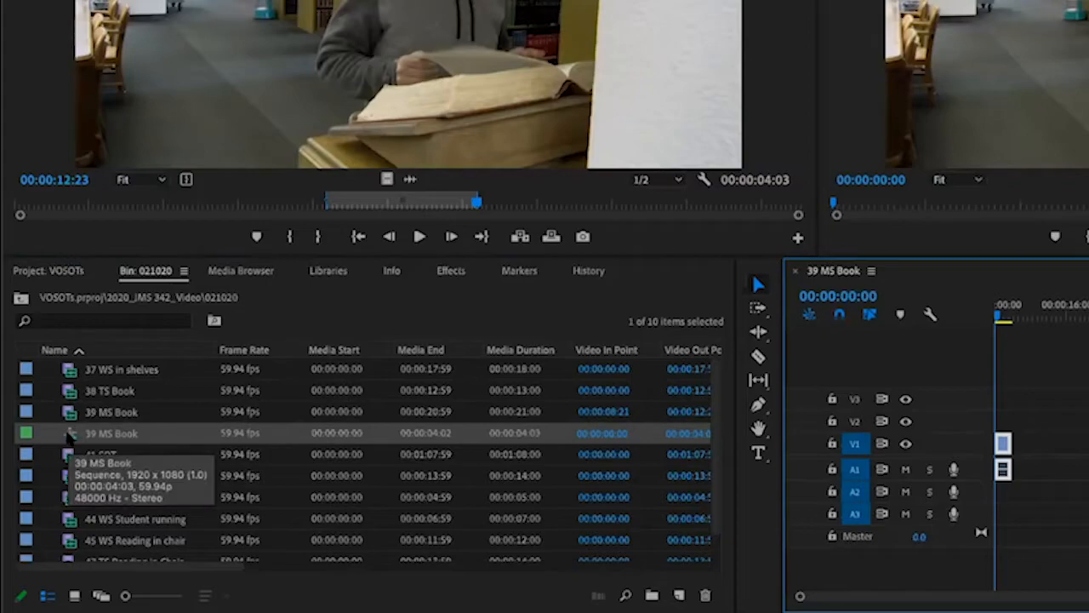
{"action": "left_click", "coordinate": [105, 433]}
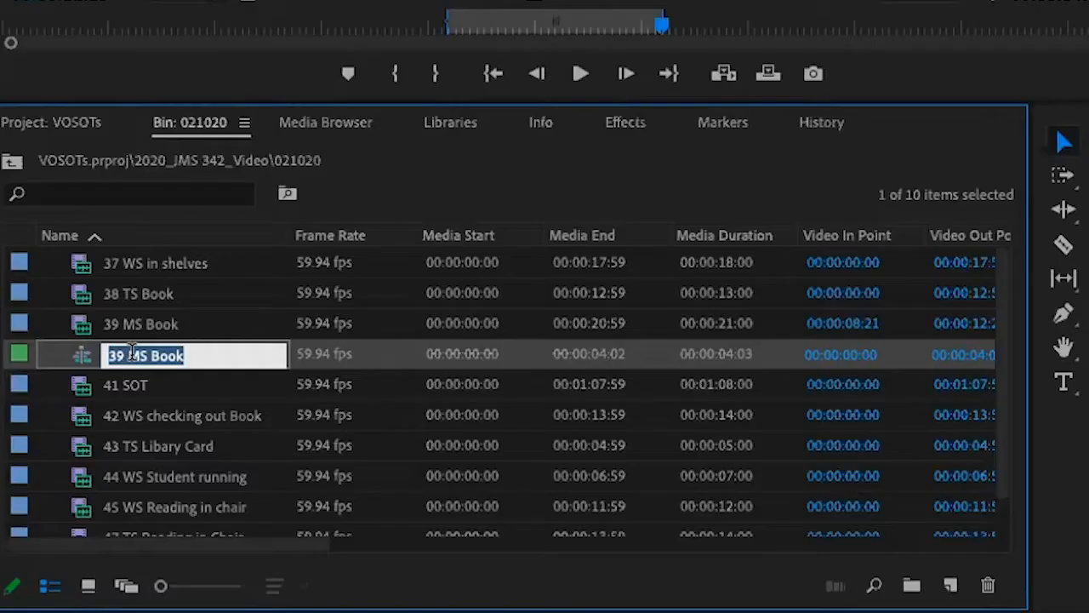
{"action": "key", "text": "BackSpace"}
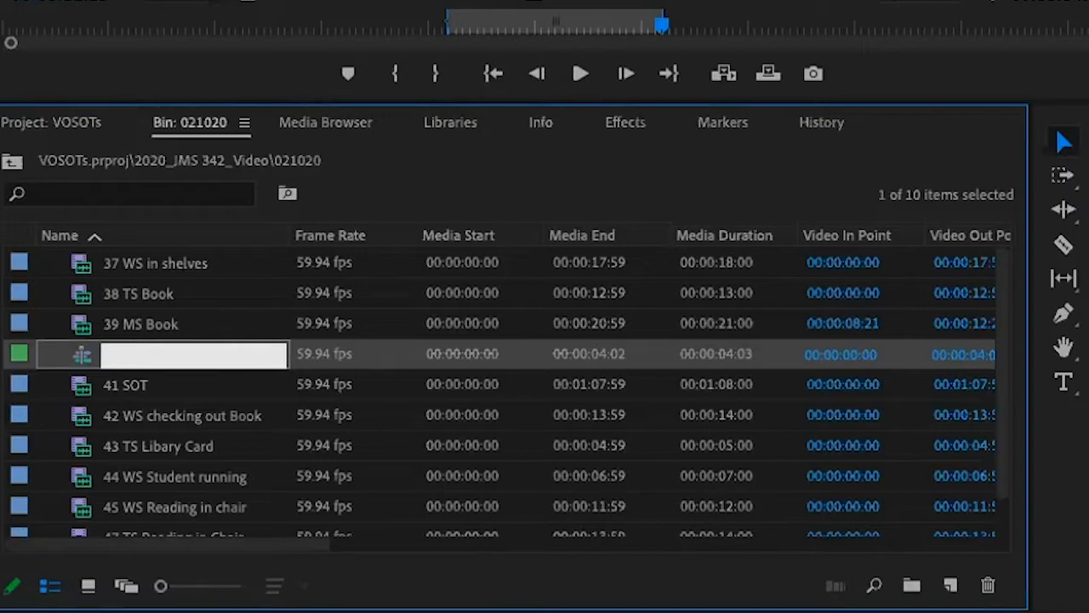
{"action": "type", "text": "SEQ Hunter VO"}
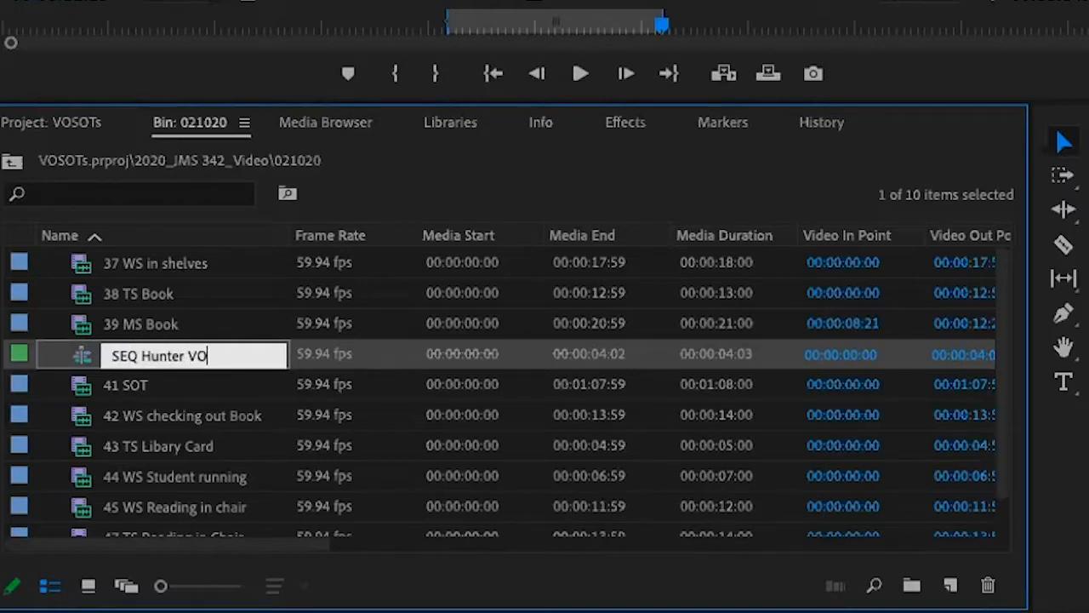
{"action": "key", "text": "Tab"}
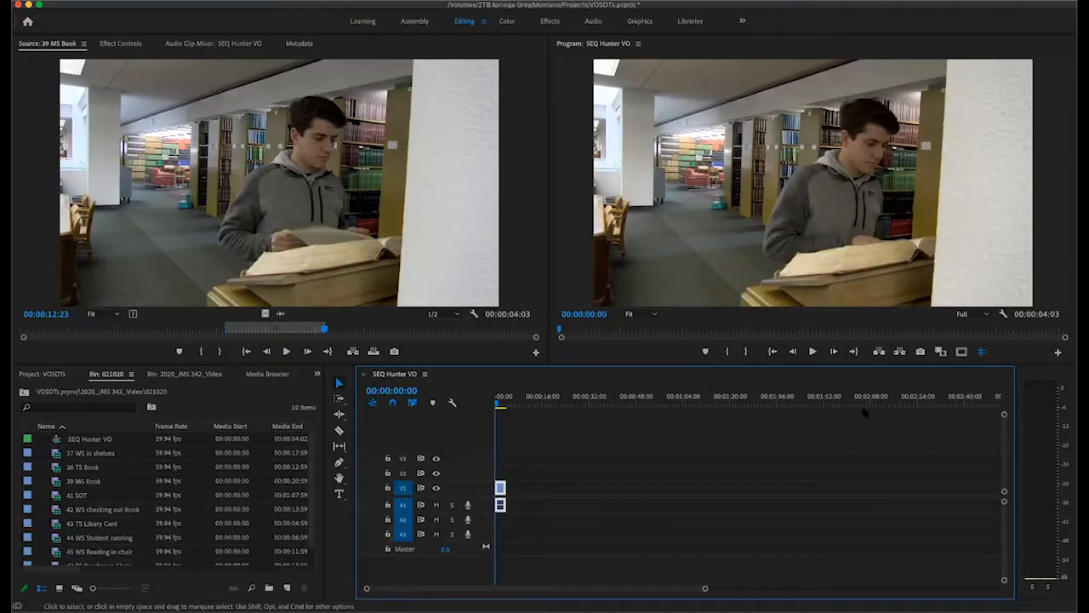
Step: Enlarge the timeline scale, mark a sequence in point at 00:00:03:45 near the end of 39 MS Book, and stop playback there
{"action": "key", "text": "="}
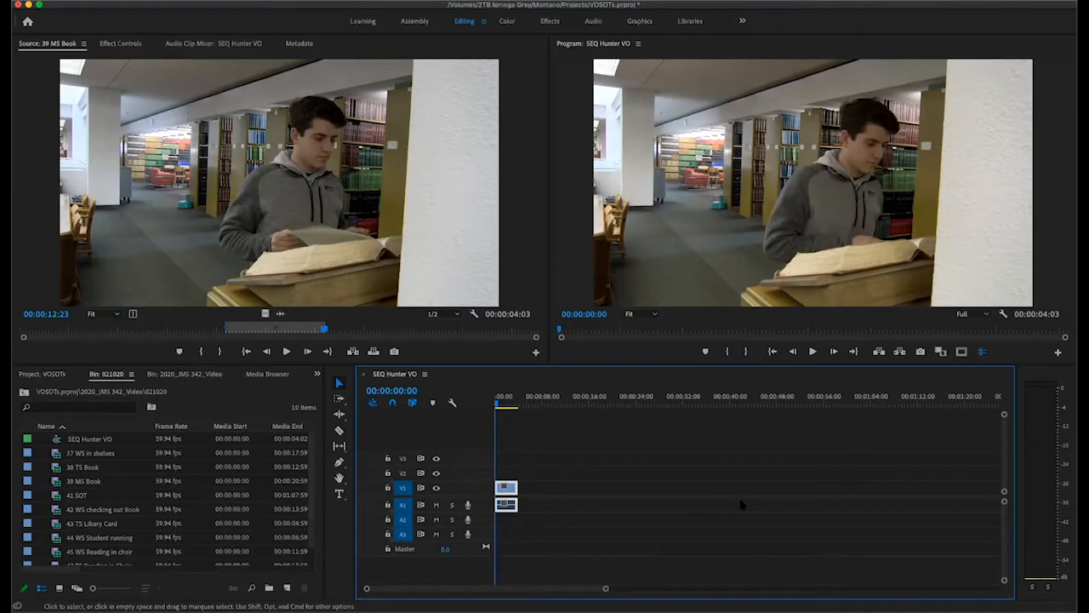
{"action": "key", "text": "="}
{"action": "key", "text": "="}
{"action": "key", "text": "="}
{"action": "key", "text": "="}
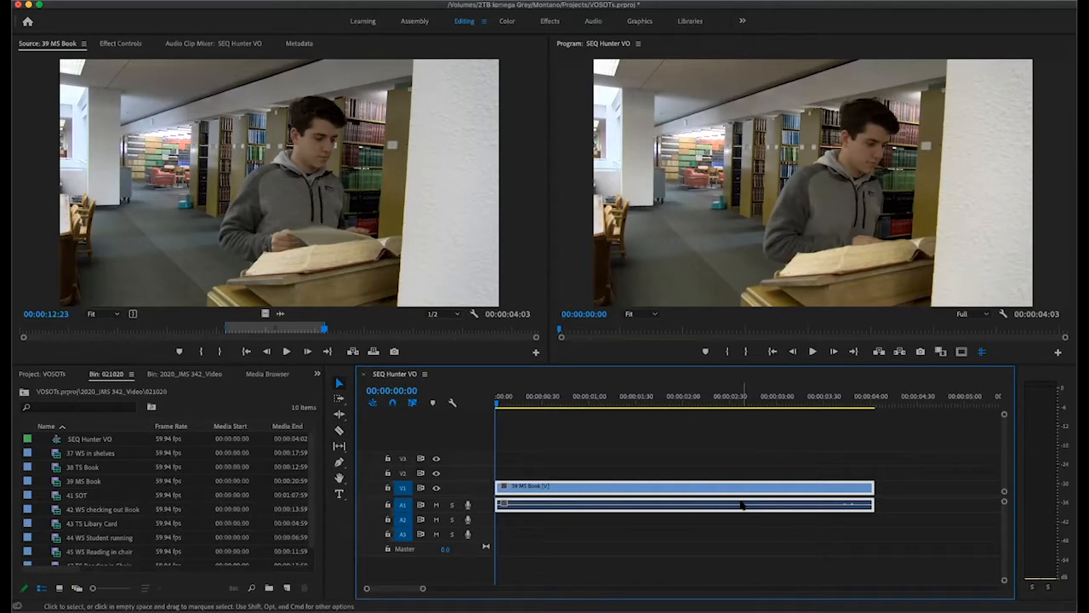
{"action": "key", "text": "minus"}
{"action": "key", "text": "equal"}
{"action": "key", "text": "minus"}
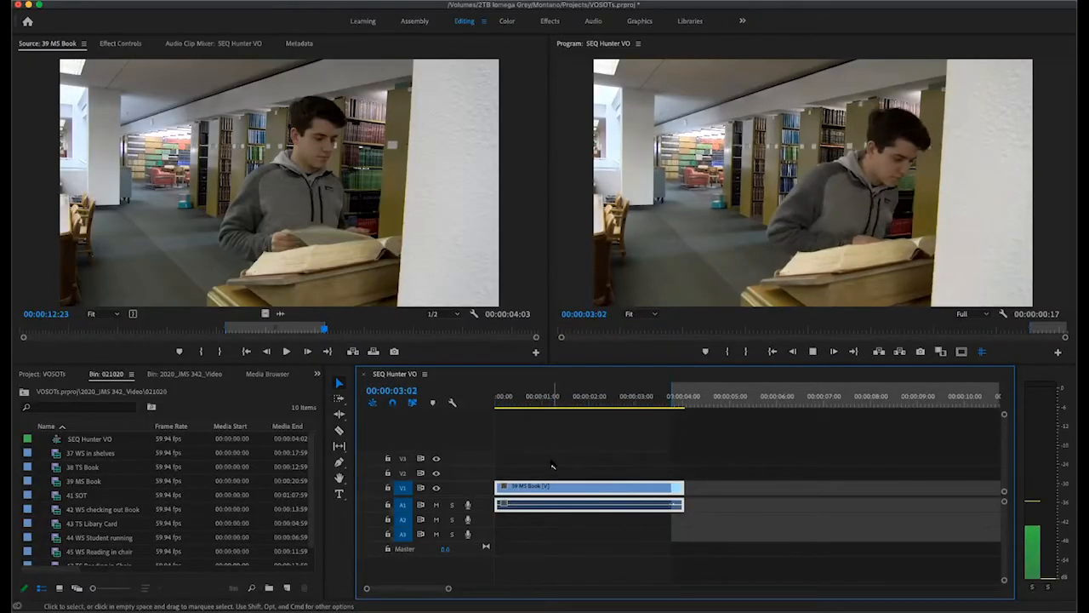
{"action": "key", "text": "space"}
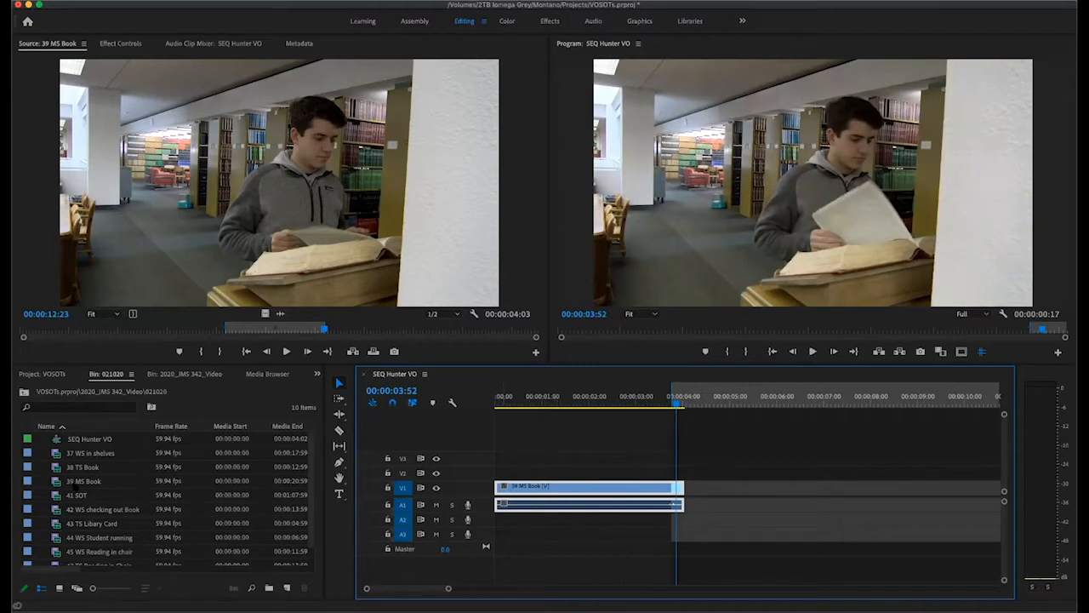
Step: Load the clip 38 TS Book and mark its in point about three seconds in, at the page turn
{"action": "double_click", "coordinate": [58, 469]}
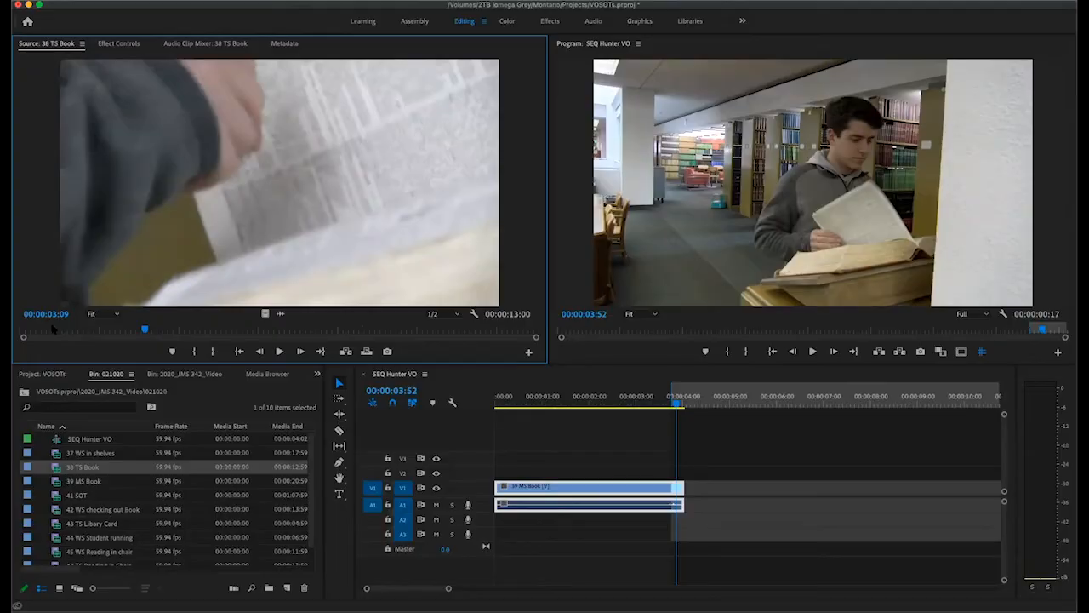
{"action": "key", "text": "Right"}
{"action": "key", "text": "Right"}
{"action": "key", "text": "Right"}
{"action": "key", "text": "Right"}
{"action": "key", "text": "Right"}
{"action": "key", "text": "Right"}
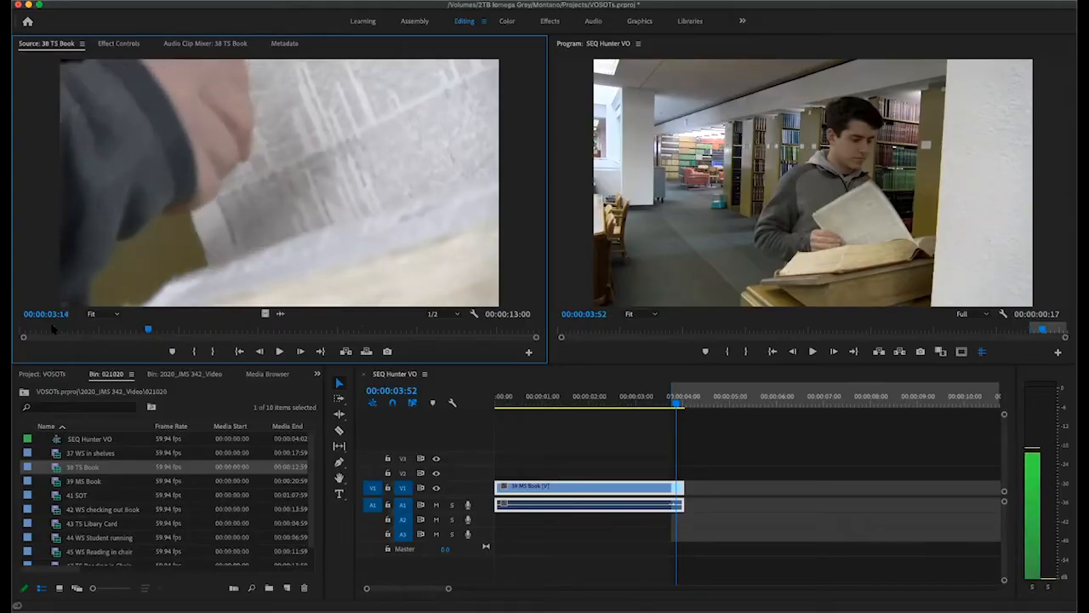
{"action": "key", "text": "Left"}
{"action": "key", "text": "Left"}
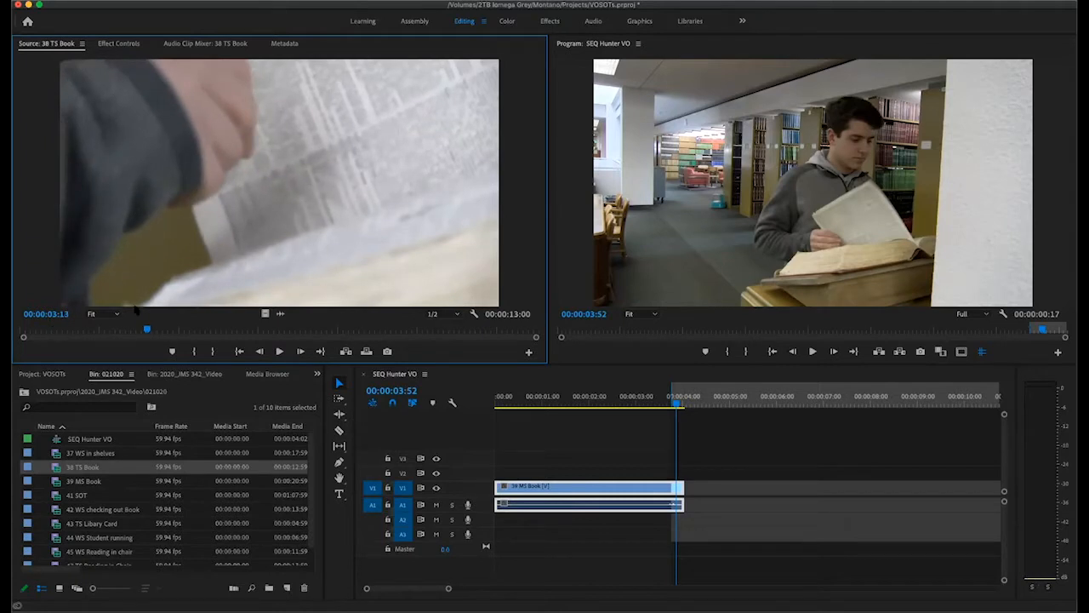
{"action": "left_click_drag", "start_coordinate": [149, 335], "coordinate": [140, 333]}
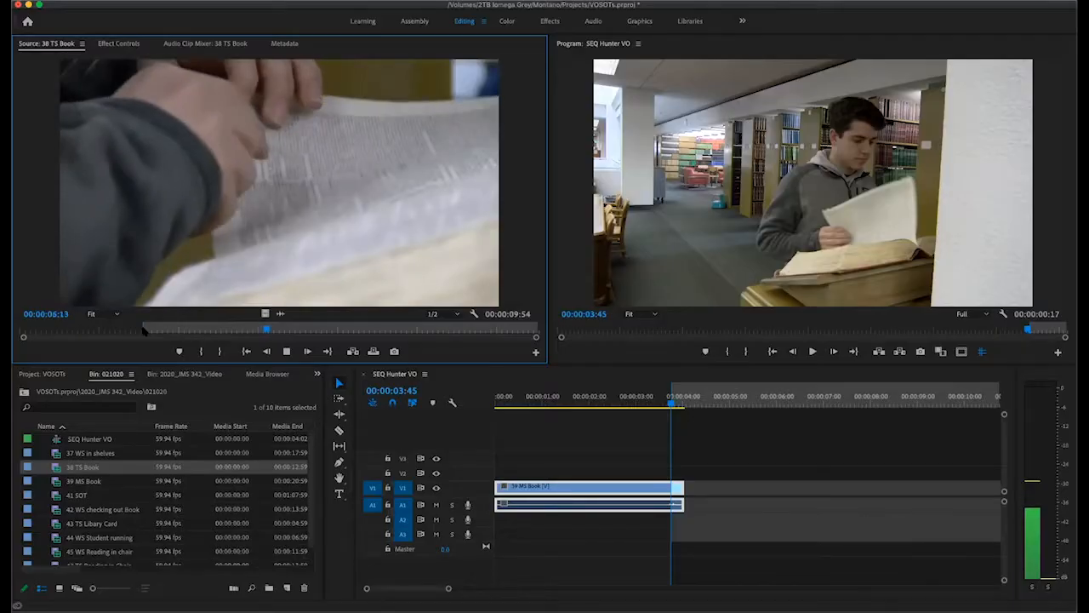
Step: Mark the out point of 38 TS Book at 00:00:08:00 and overwrite the clip onto V1 and A1 at 00:00:03:45
{"action": "key", "text": "space"}
{"action": "key", "text": "o"}
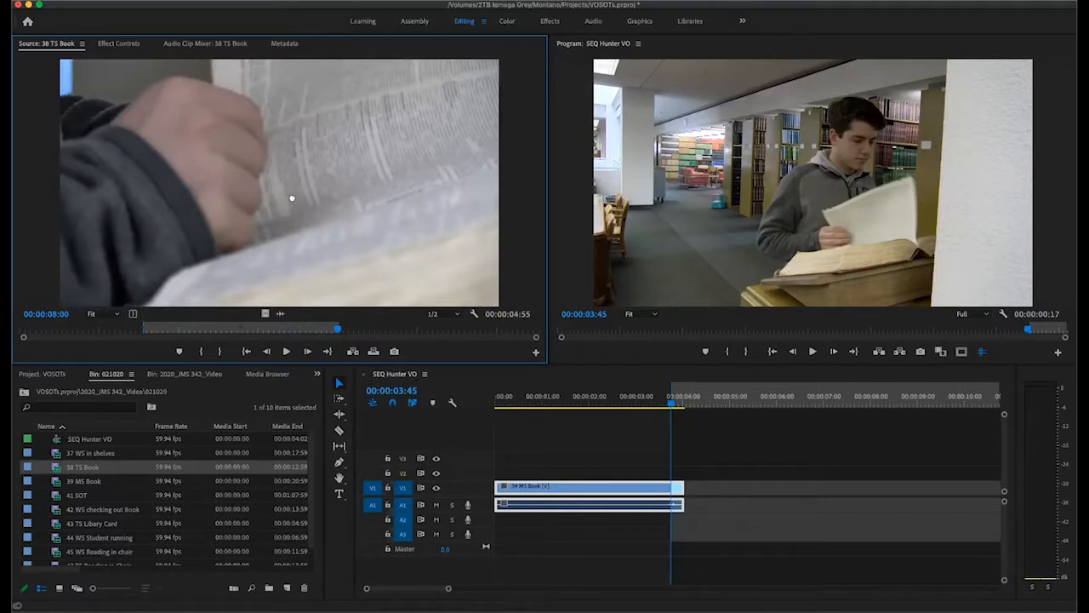
{"action": "left_click_drag", "start_coordinate": [513, 376], "coordinate": [668, 497]}
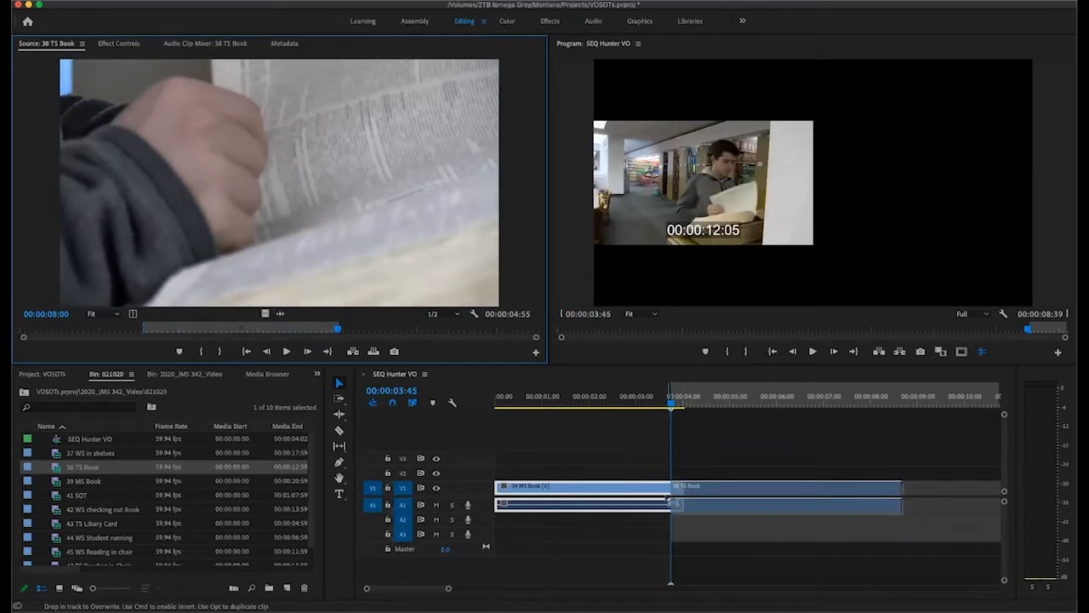
Step: Finish placing 38 TS Book at 00:00:03:45 on V1 and review the cut from 39 MS Book
{"action": "left_click_drag", "start_coordinate": [667, 498], "coordinate": [693, 487]}
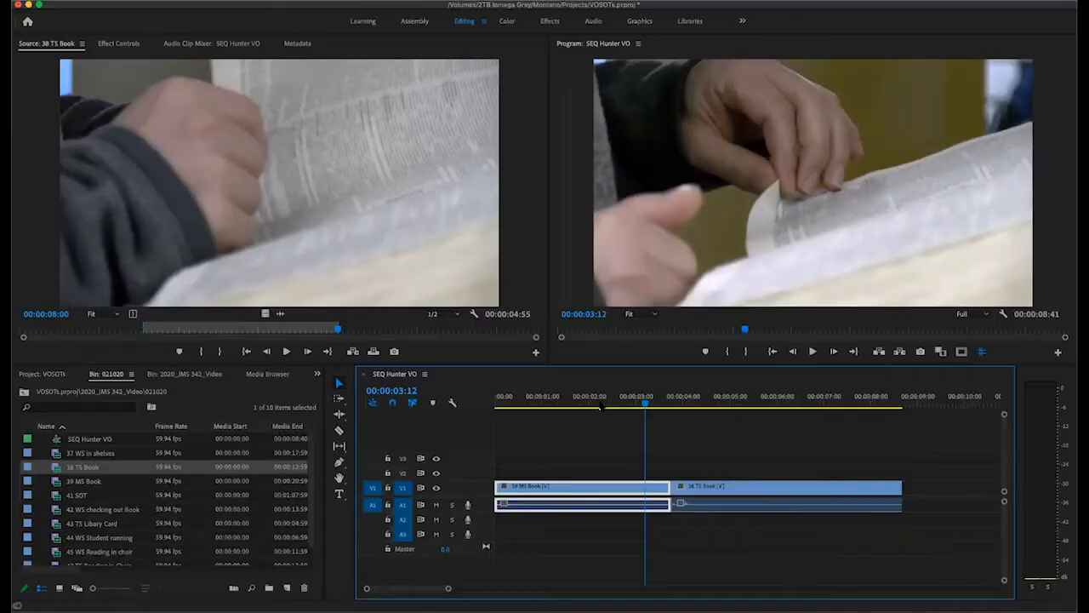
{"action": "left_click_drag", "start_coordinate": [601, 406], "coordinate": [665, 408]}
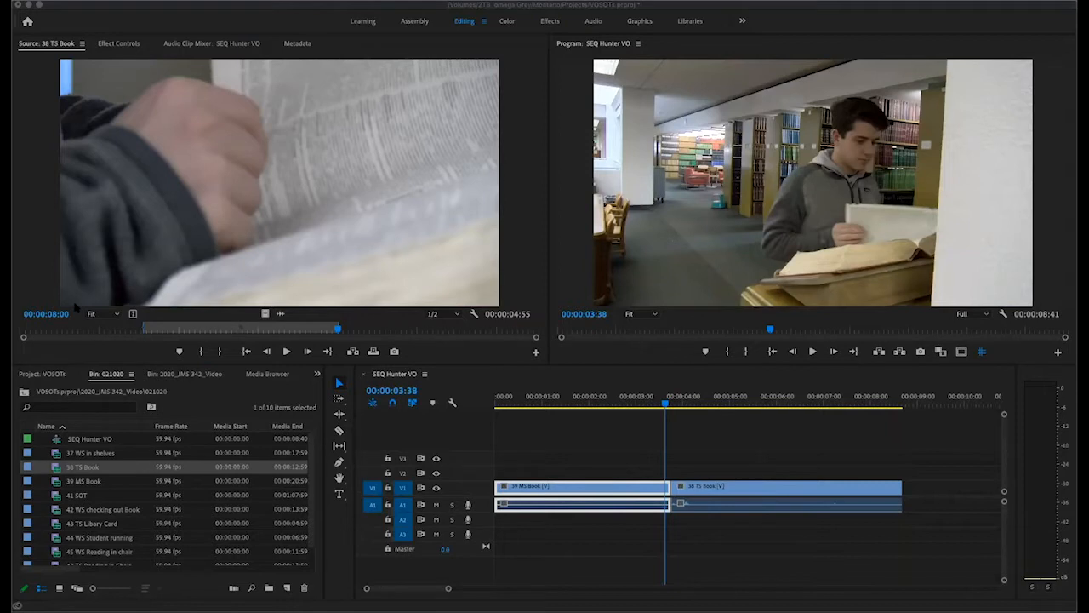
{"action": "left_click_drag", "start_coordinate": [652, 401], "coordinate": [655, 401]}
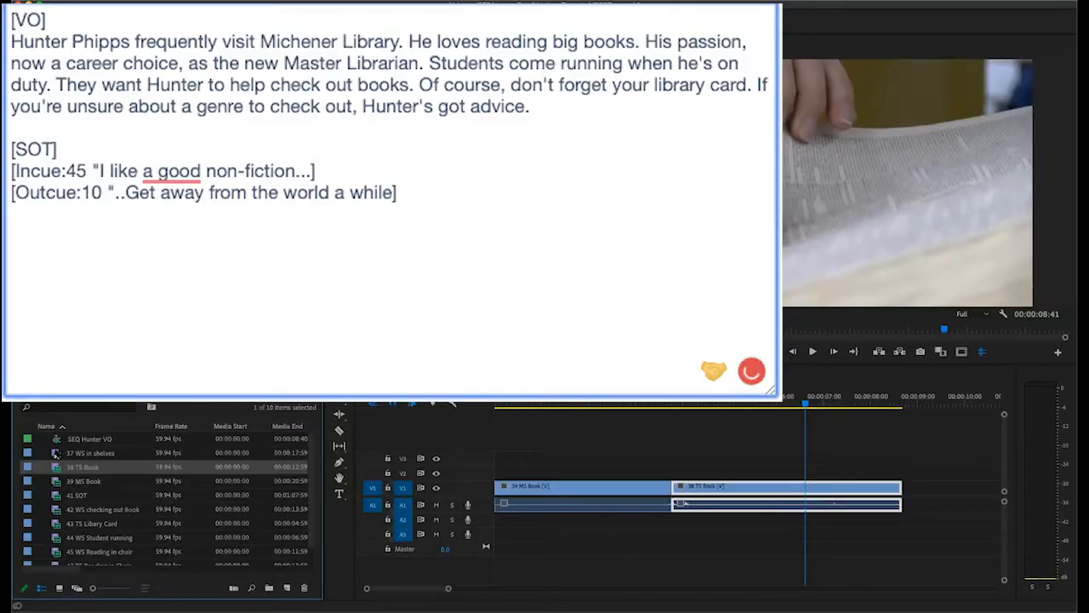
Step: Load the clip 37 WS in shelves, mark its in point about two seconds in, and its out point at 00:00:06:49
{"action": "left_click", "coordinate": [56, 454]}
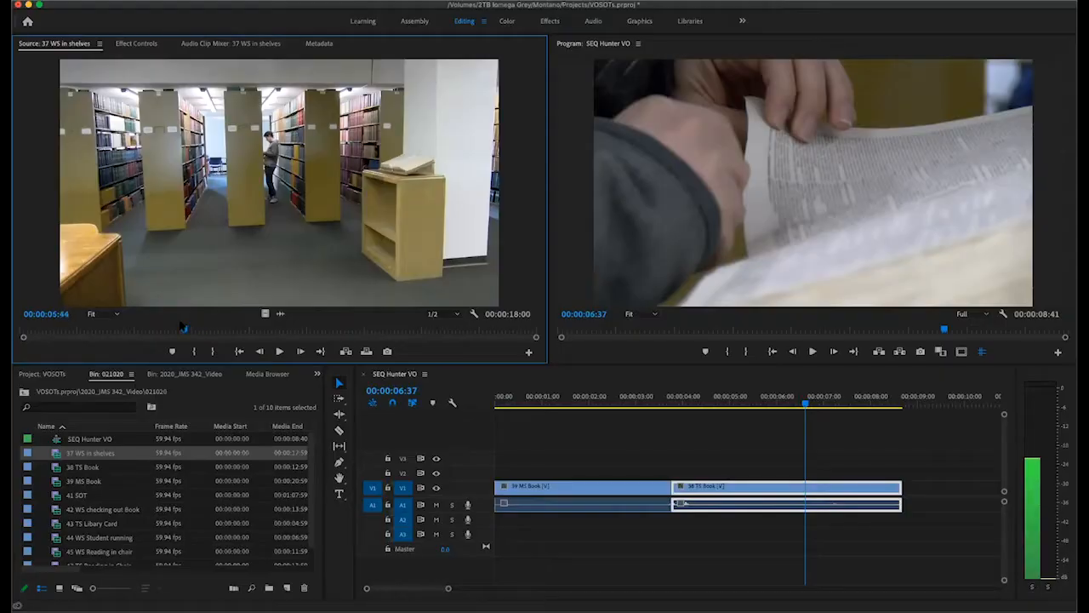
{"action": "left_click_drag", "start_coordinate": [182, 326], "coordinate": [84, 332]}
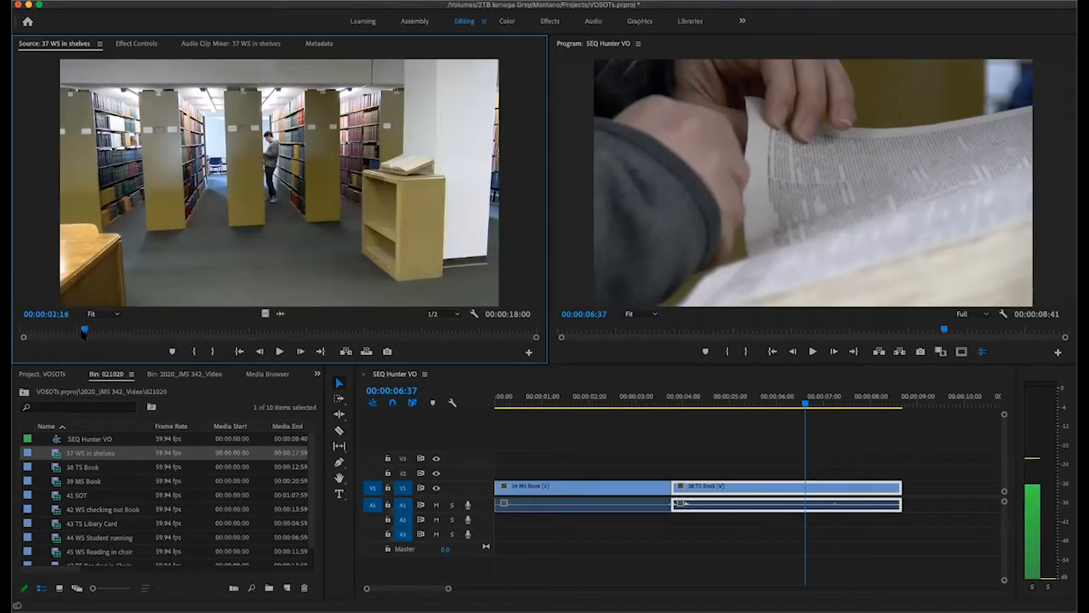
{"action": "key", "text": "i"}
{"action": "left_click", "coordinate": [244, 332]}
{"action": "key", "text": "o"}
{"action": "left_click_drag", "start_coordinate": [246, 330], "coordinate": [215, 329]}
{"action": "key", "text": "o"}
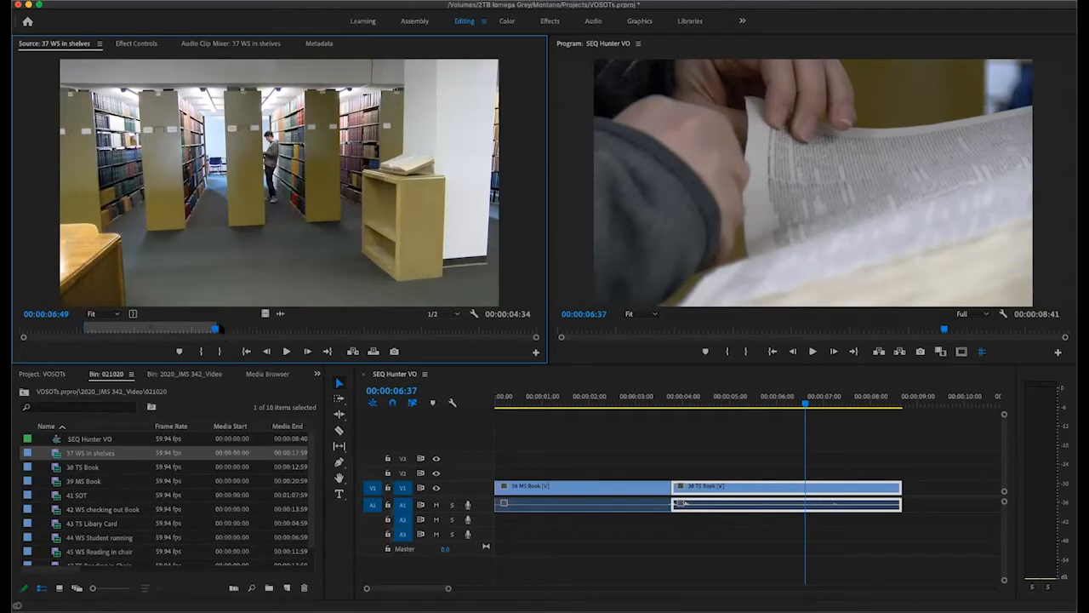
Step: Overwrite 37 WS in shelves onto V1 at 00:00:06:37, play through its cut from 38 TS Book, and stop at 00:00:10:58
{"action": "key", "text": "."}
{"action": "left_click", "coordinate": [648, 406]}
{"action": "key", "text": "minus"}
{"action": "left_click", "coordinate": [631, 404]}
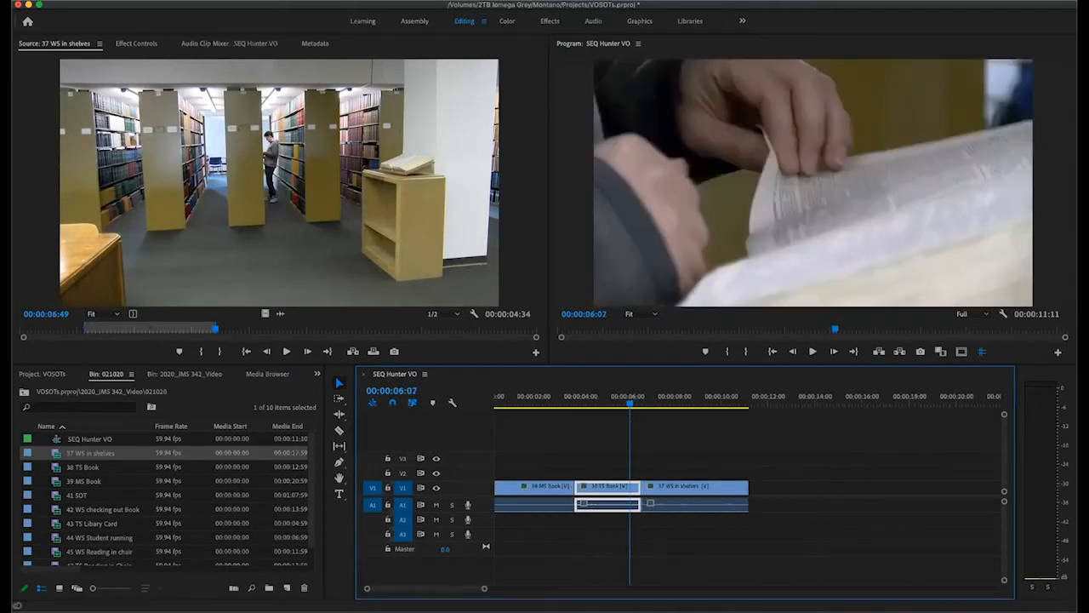
{"action": "left_click", "coordinate": [618, 448]}
{"action": "key", "text": "space"}
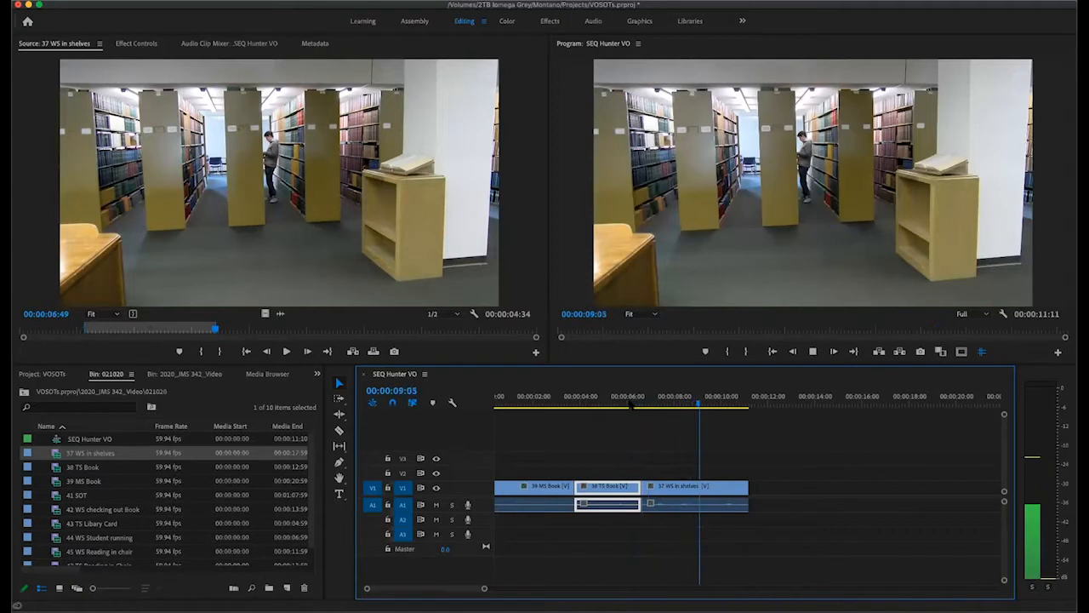
{"action": "key", "text": "space"}
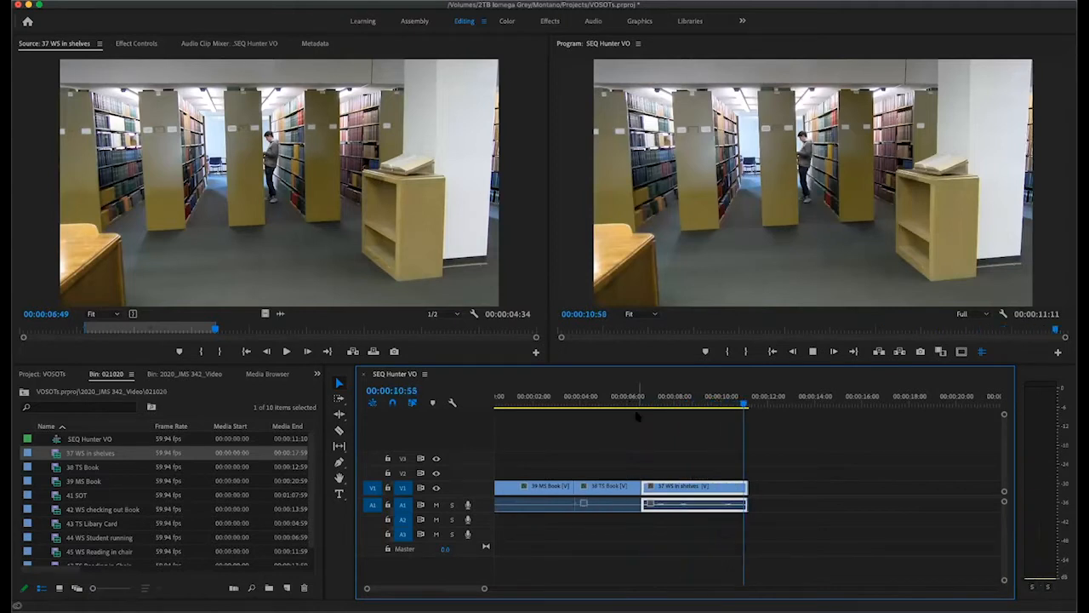
Step: Load the clip 44 WS Student running and mark it from 00:00:01:27 to 00:00:05:08
{"action": "key", "text": "super+Tab"}
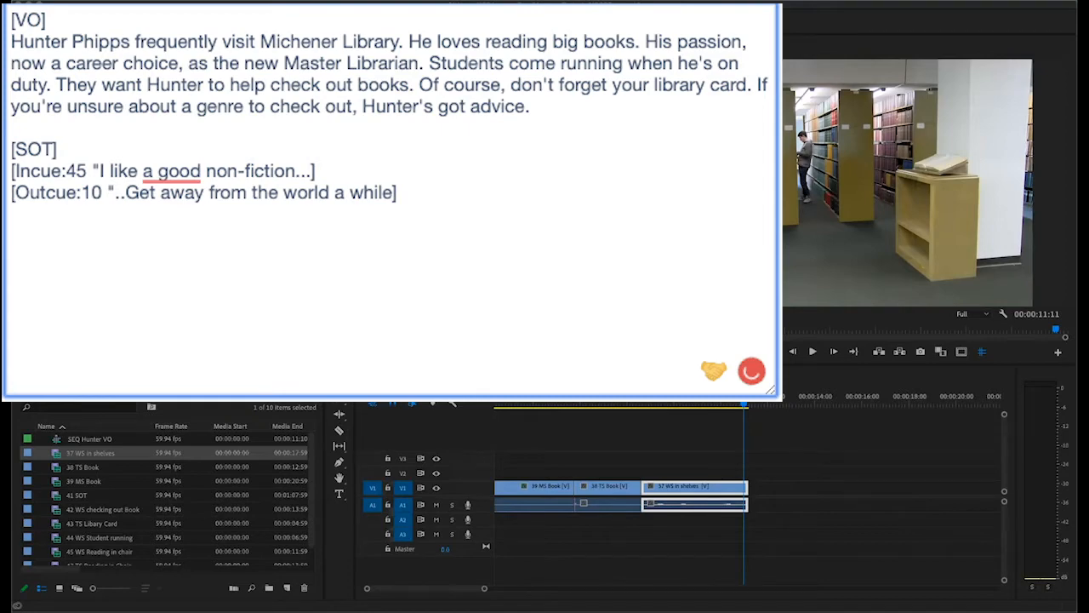
{"action": "scroll", "coordinate": [162, 494], "scroll_direction": "down", "scroll_amount": 1}
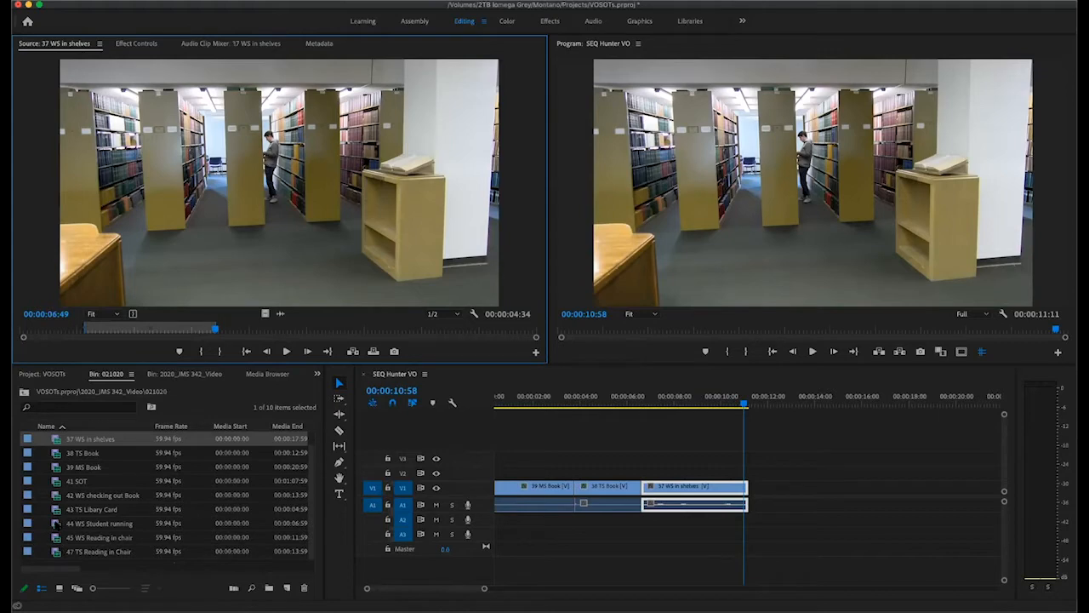
{"action": "double_click", "coordinate": [56, 523]}
{"action": "left_click_drag", "start_coordinate": [75, 334], "coordinate": [127, 335]}
{"action": "key", "text": "i"}
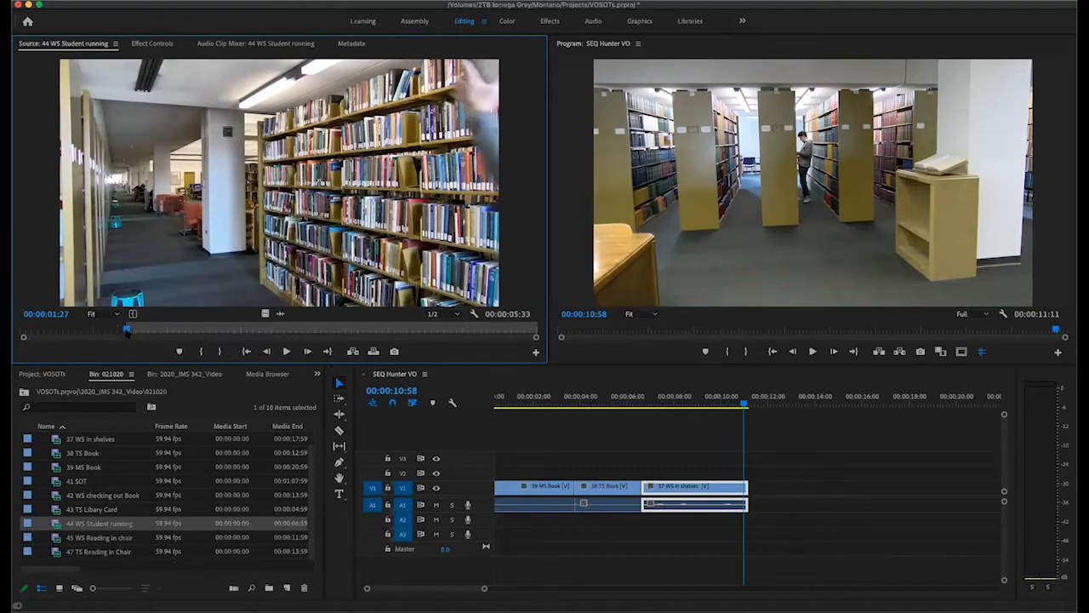
{"action": "key", "text": "space"}
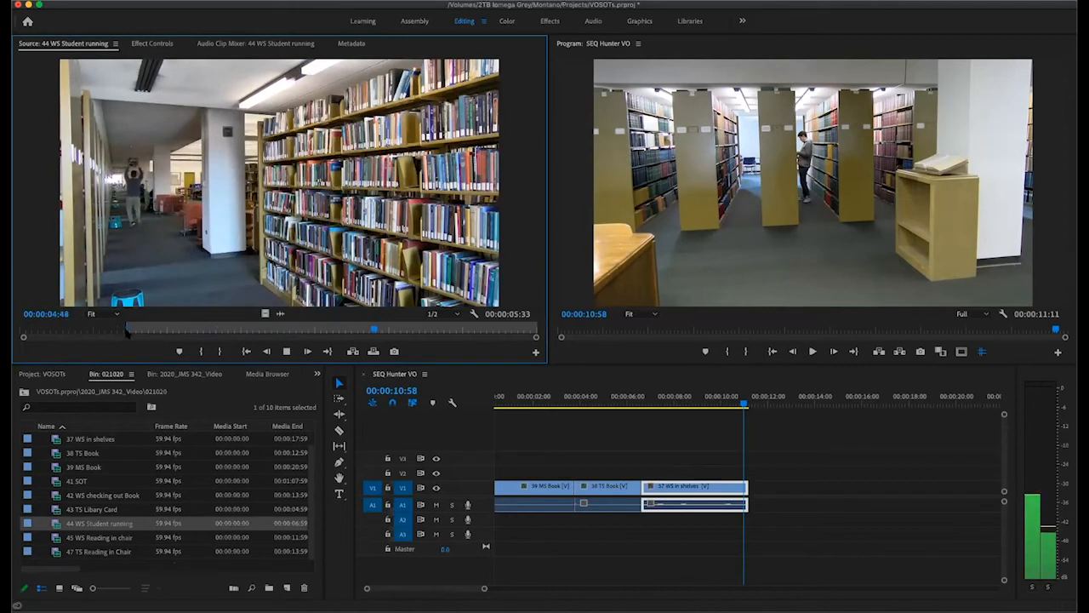
{"action": "key", "text": "o"}
{"action": "key", "text": "space"}
{"action": "key", "text": "o"}
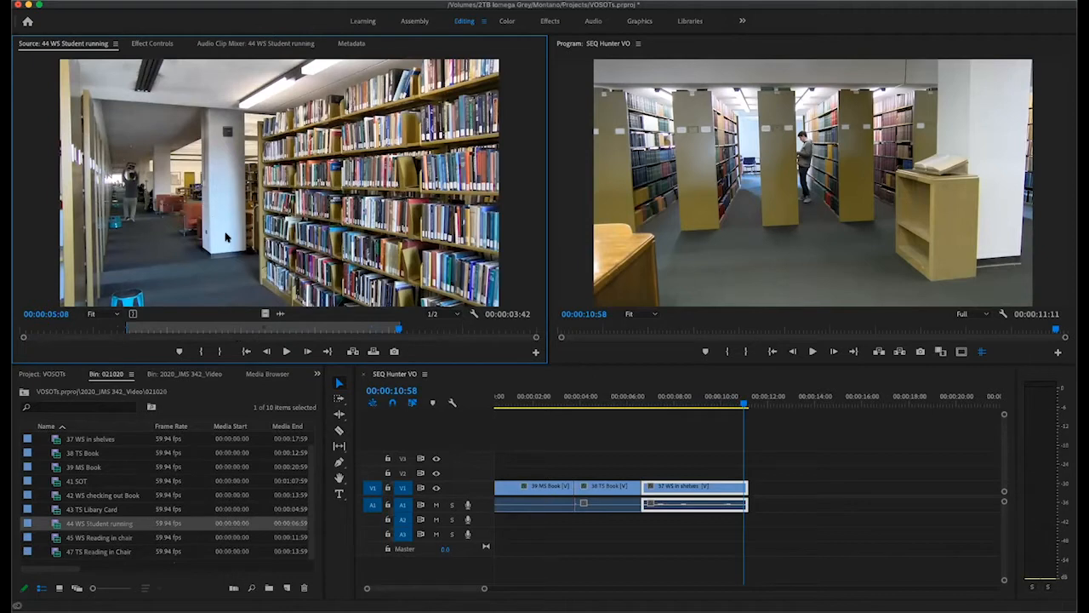
Step: Overwrite 44 WS Student running onto V1 at the end of 37 WS in shelves, play the cut, and stop at 00:00:14:10
{"action": "key", "text": "period"}
{"action": "left_click", "coordinate": [713, 398]}
{"action": "left_click_drag", "start_coordinate": [713, 405], "coordinate": [735, 405]}
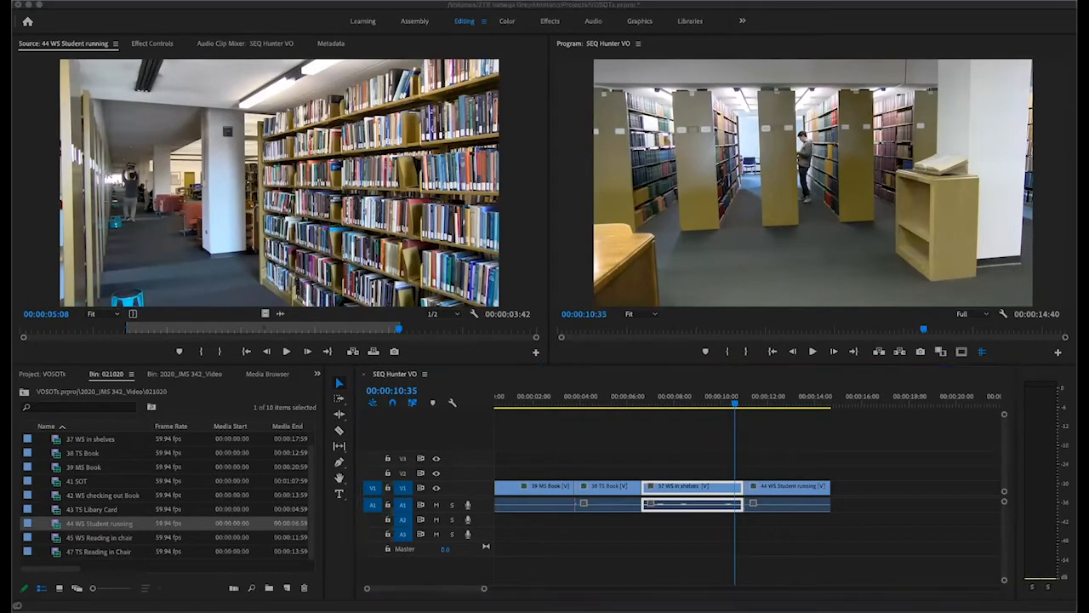
{"action": "key", "text": "space"}
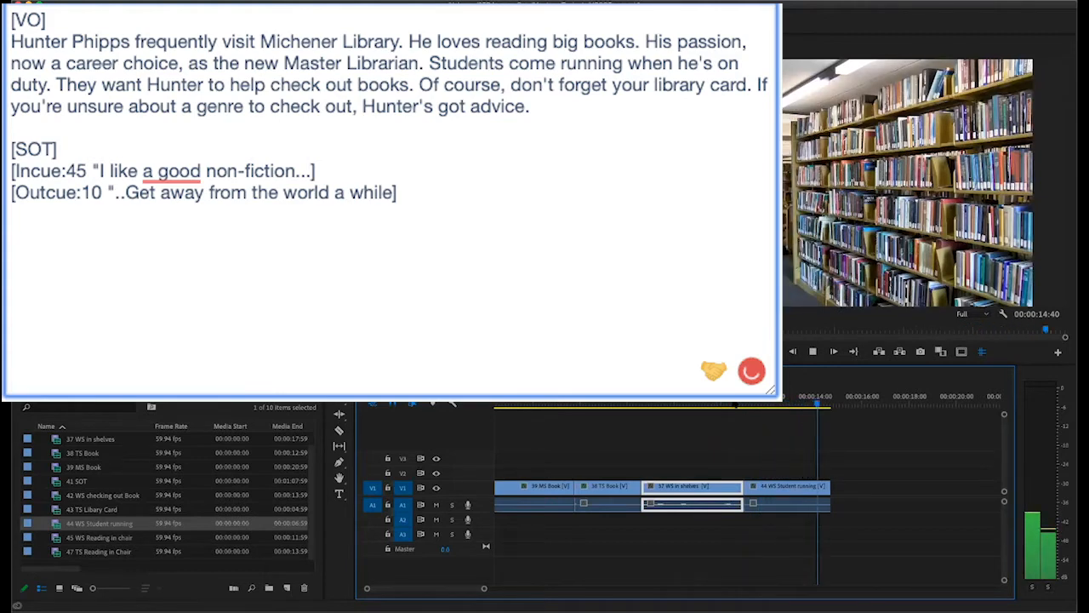
{"action": "key", "text": "space"}
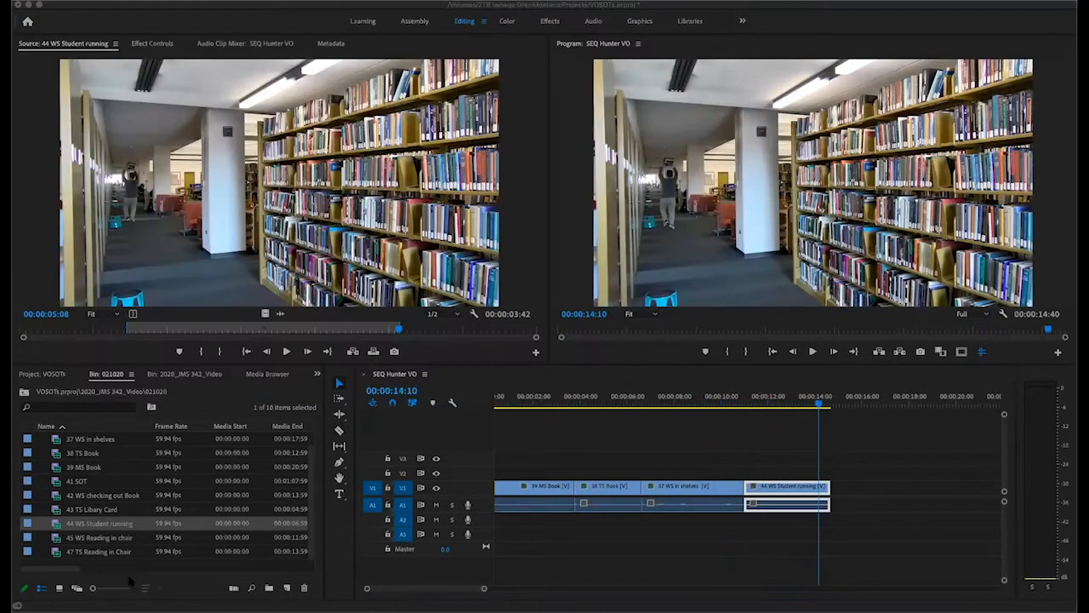
Step: Load 42 WS checking out Book, mark its in point at about 00:00:05:28, and overwrite it onto V1 at 00:00:14:10
{"action": "left_click", "coordinate": [129, 553]}
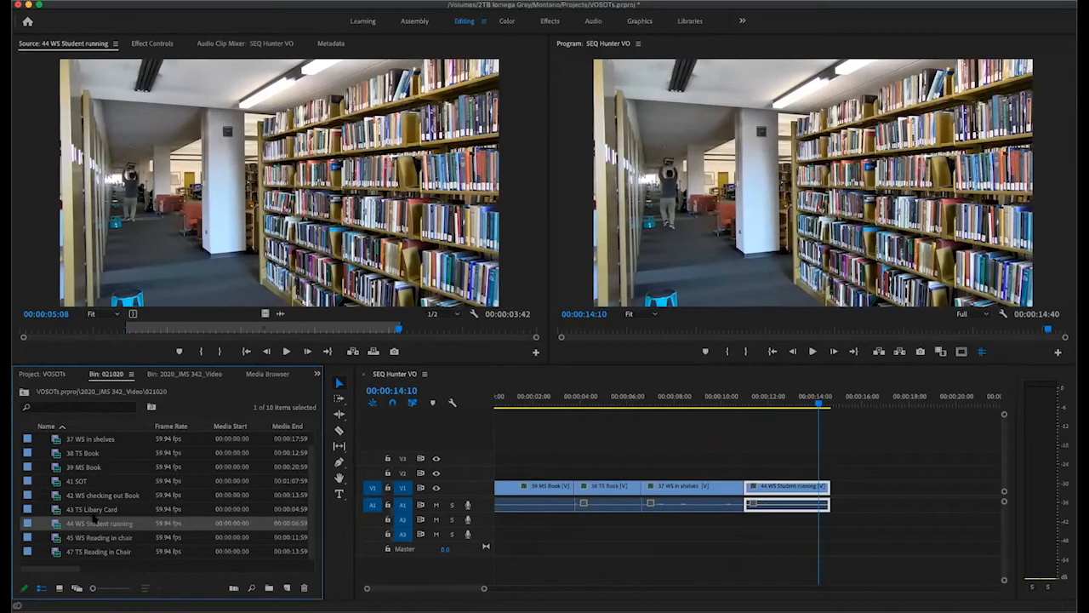
{"action": "double_click", "coordinate": [66, 494]}
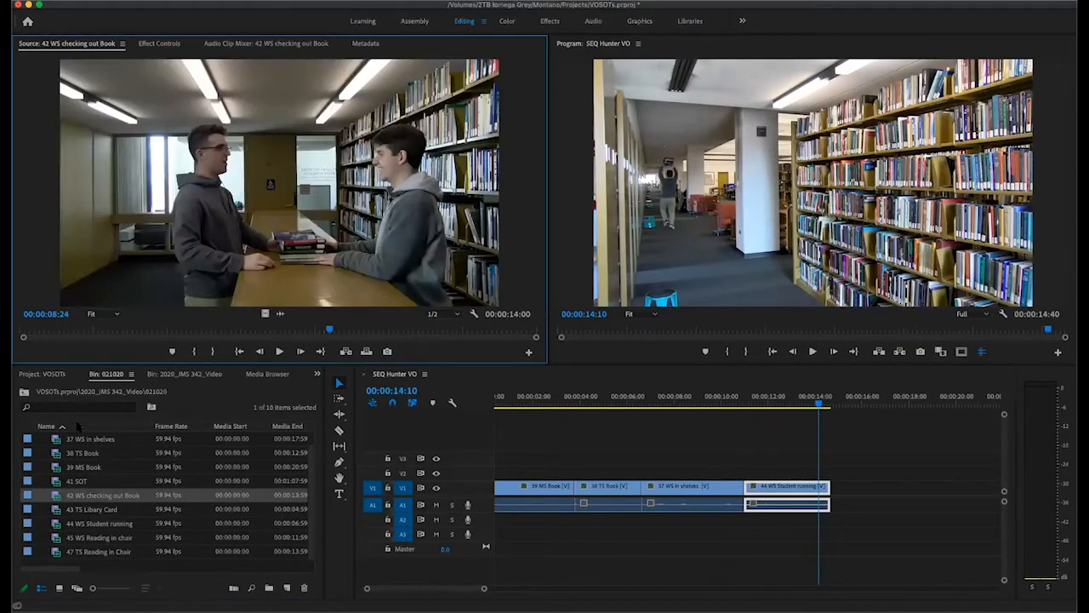
{"action": "left_click_drag", "start_coordinate": [329, 329], "coordinate": [272, 333]}
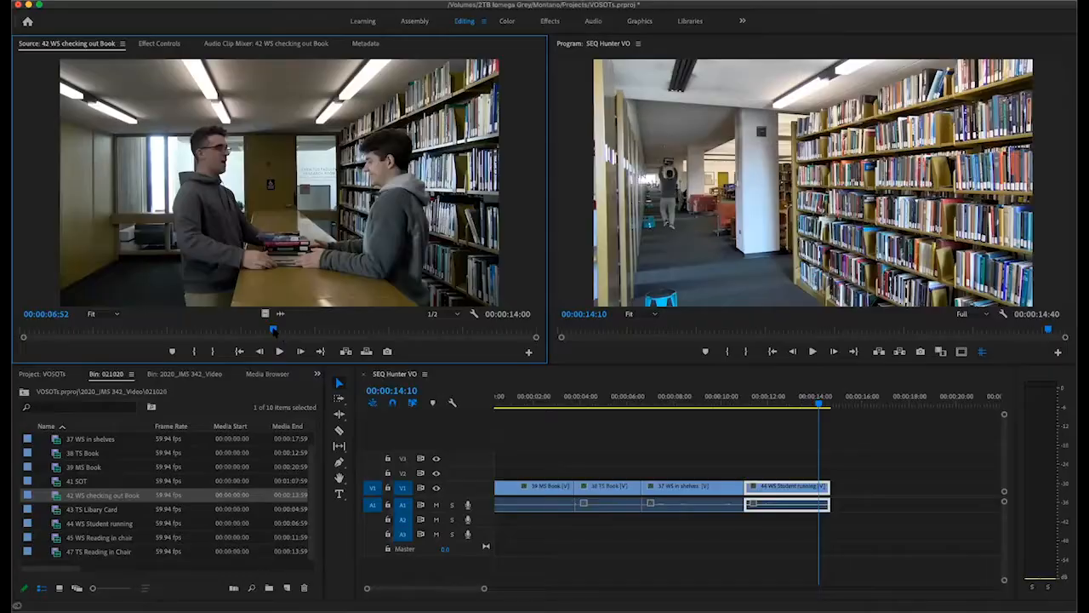
{"action": "left_click_drag", "start_coordinate": [263, 331], "coordinate": [226, 332]}
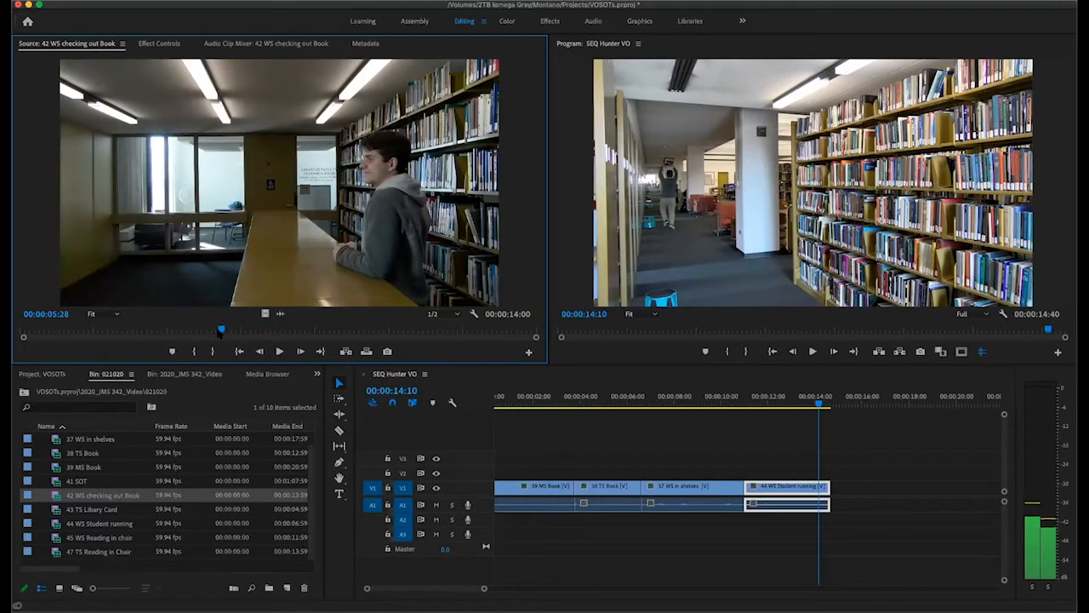
{"action": "key", "text": "i"}
{"action": "key", "text": "space"}
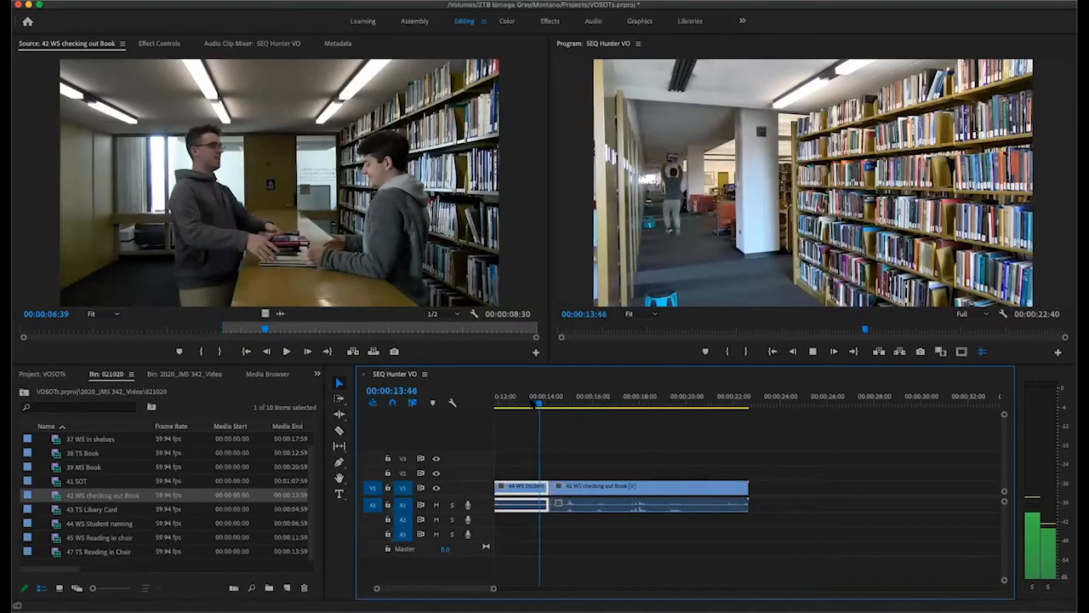
Step: Play the sequence from the start of 42 WS checking out Book and mark a sequence in point at 00:00:17:27
{"action": "left_click_drag", "start_coordinate": [532, 403], "coordinate": [550, 402]}
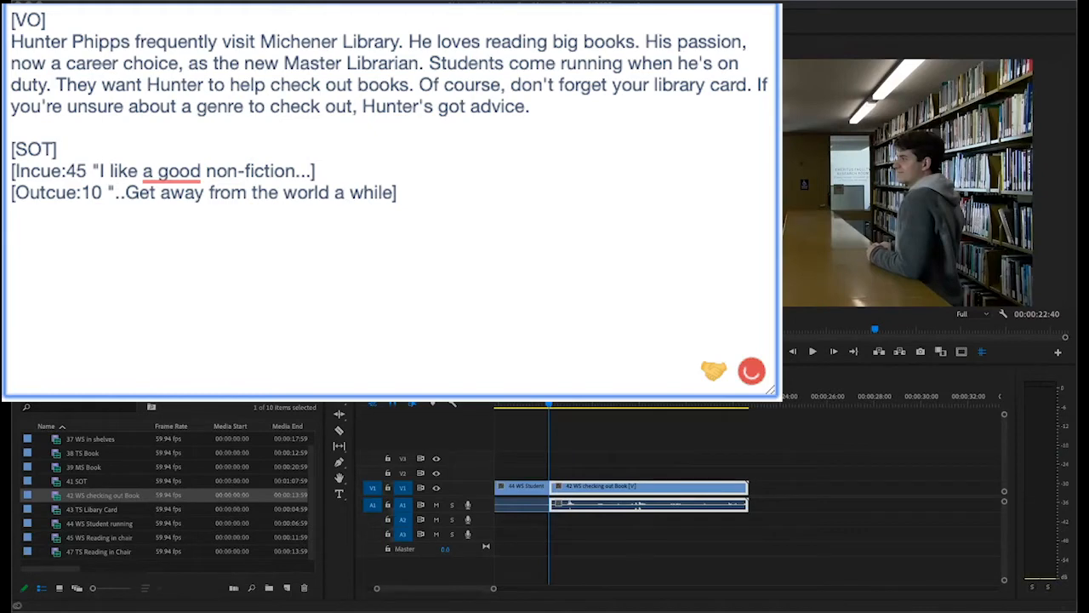
{"action": "left_click", "coordinate": [637, 439]}
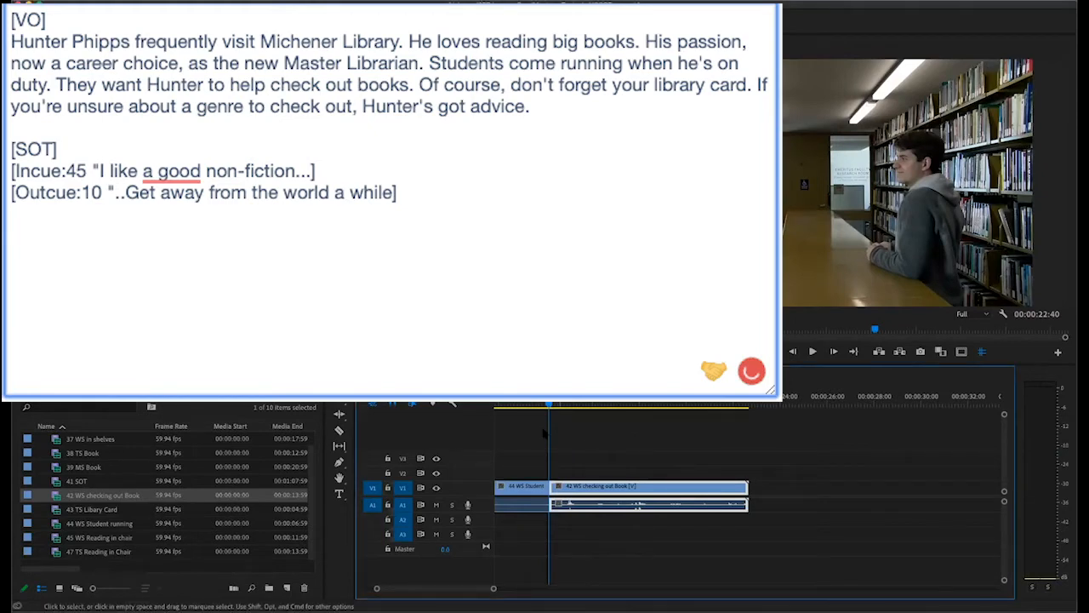
{"action": "left_click", "coordinate": [549, 403]}
{"action": "key", "text": "space"}
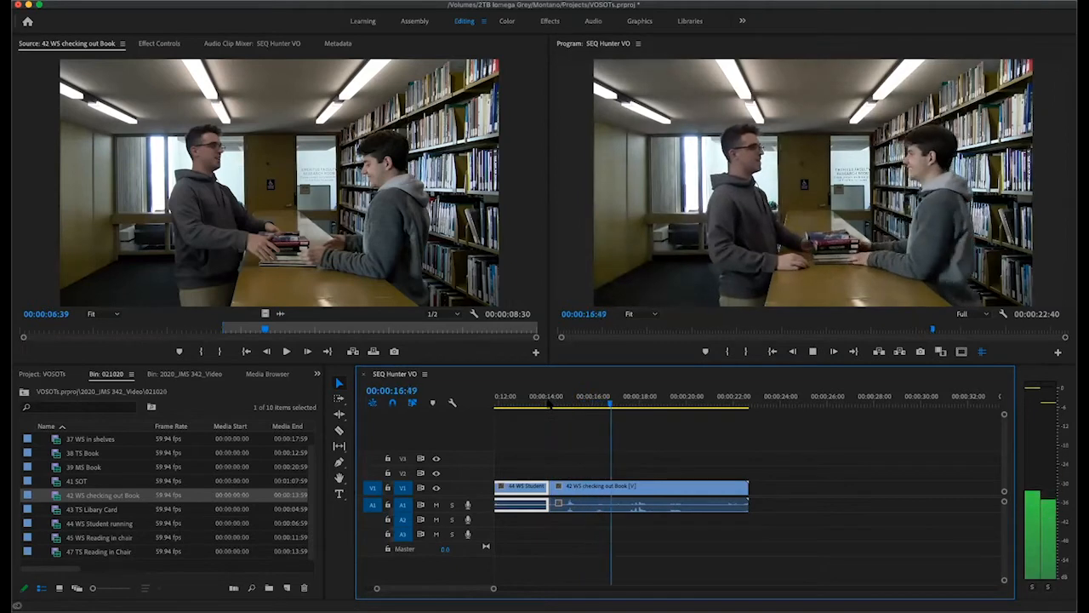
{"action": "key", "text": "space"}
{"action": "key", "text": "i"}
{"action": "key", "text": "super+Tab"}
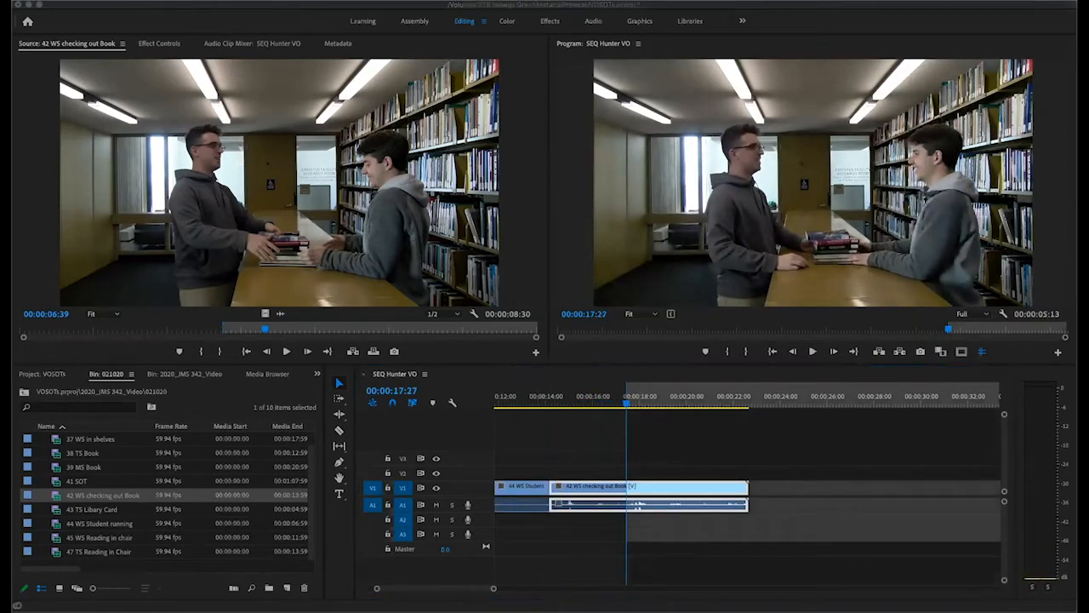
{"action": "left_click", "coordinate": [626, 407]}
{"action": "left_click_drag", "start_coordinate": [627, 407], "coordinate": [627, 406]}
Step: Load the clip 43 TS Libary Card and mark it from 00:00:00:54 to 00:00:02:24
{"action": "key", "text": "super+Tab"}
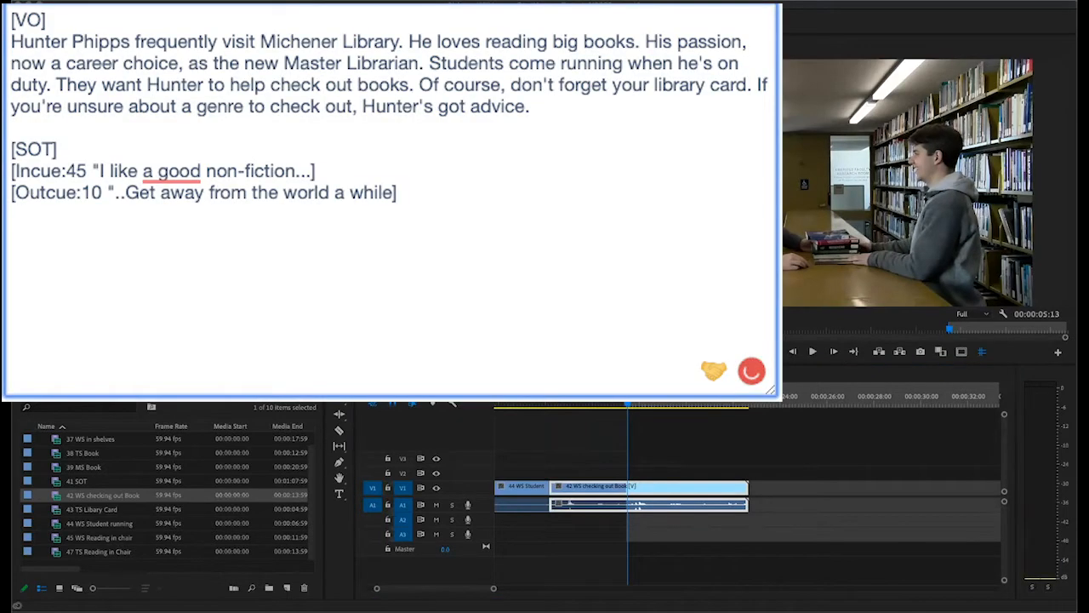
{"action": "left_click", "coordinate": [41, 545]}
{"action": "left_click", "coordinate": [56, 509]}
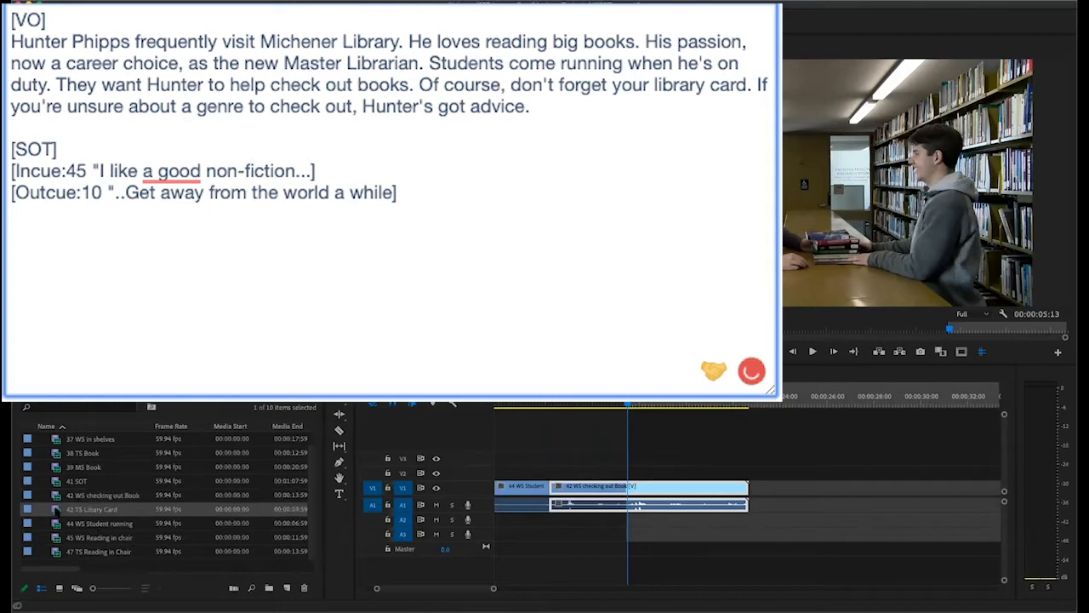
{"action": "left_click_drag", "start_coordinate": [145, 330], "coordinate": [111, 329]}
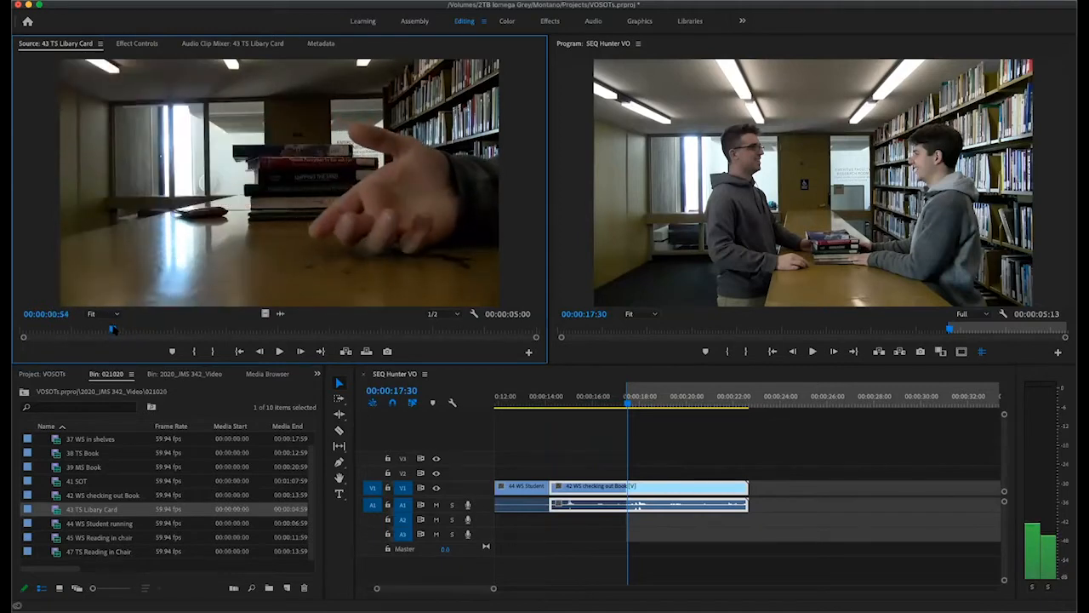
{"action": "key", "text": "i"}
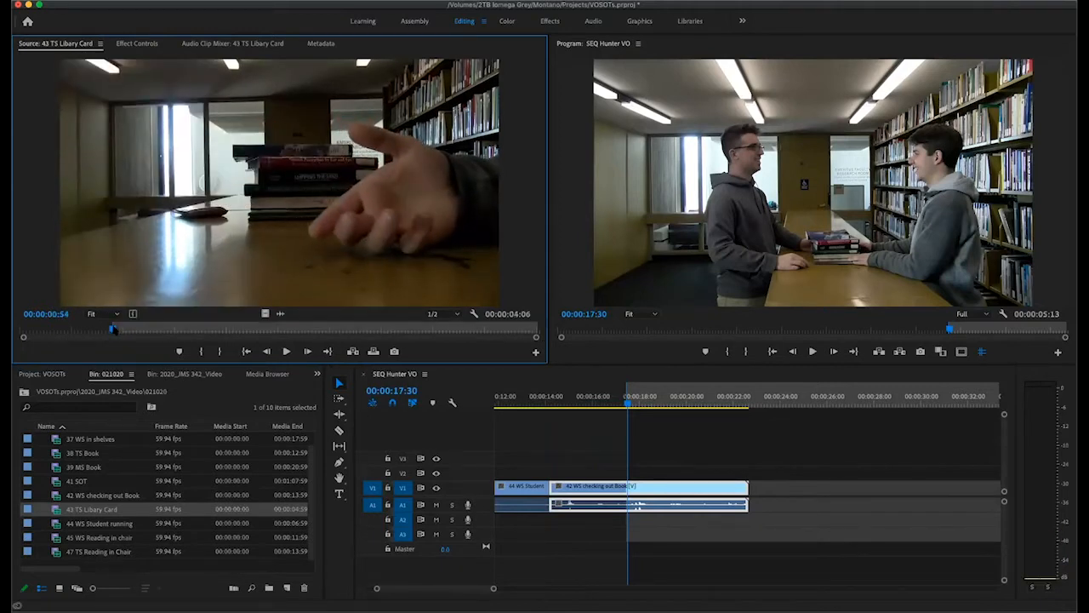
{"action": "key", "text": "space"}
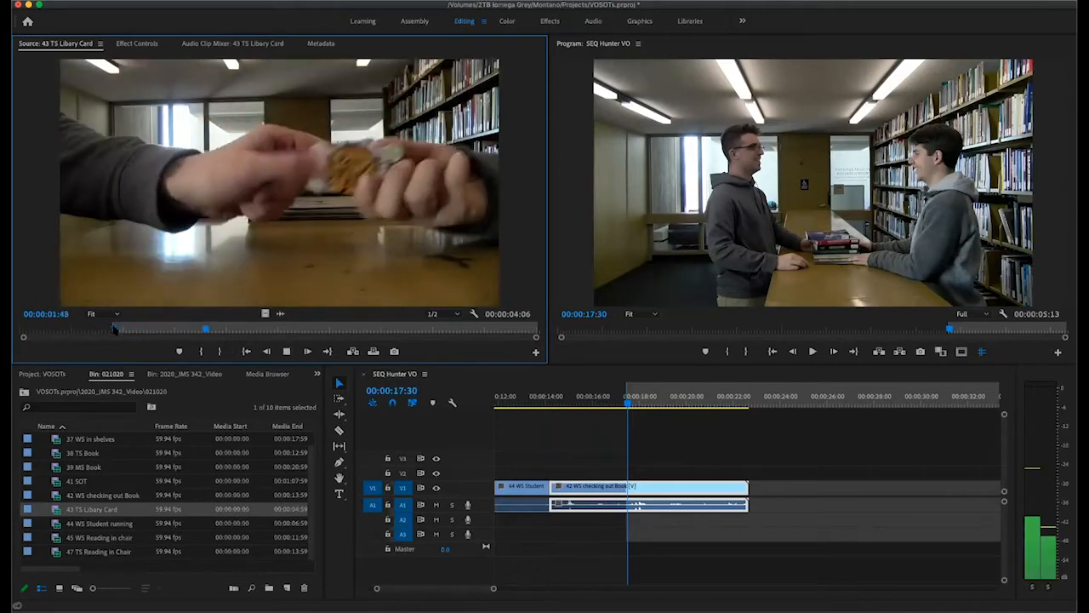
{"action": "key", "text": "space"}
{"action": "key", "text": "o"}
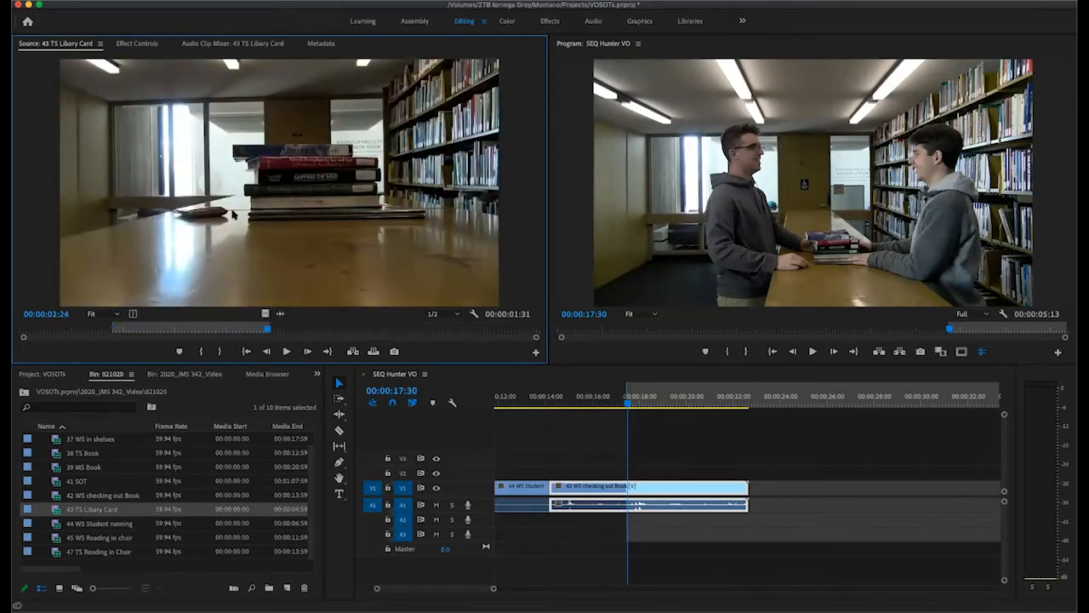
Step: Overwrite 43 TS Libary Card onto V1 at the marked sequence in point and play the cut from 42 WS checking out Book
{"action": "key", "text": "."}
{"action": "left_click", "coordinate": [613, 395]}
{"action": "key", "text": "space"}
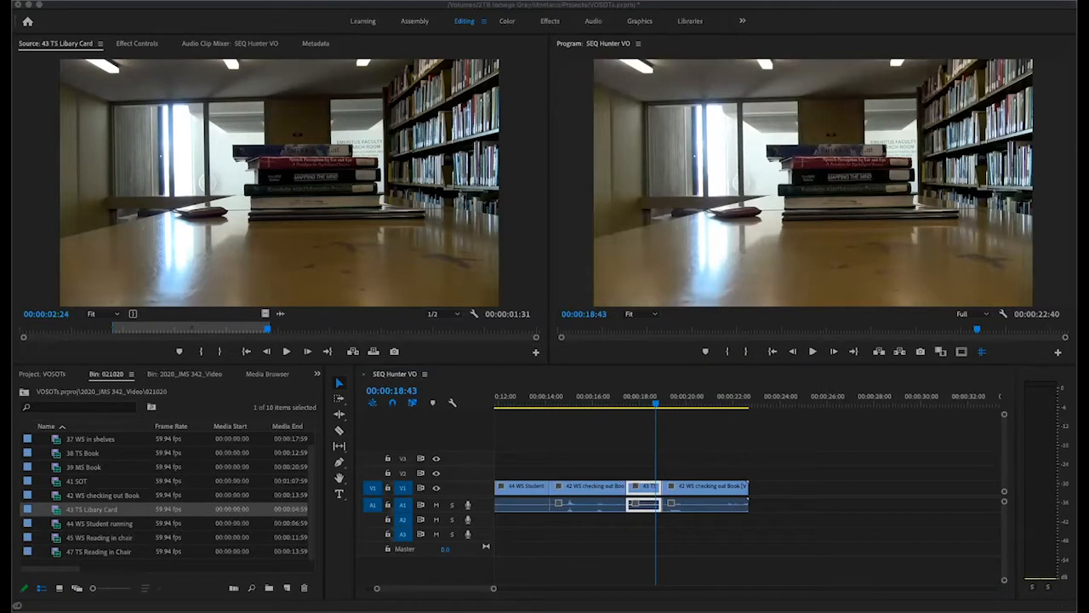
{"action": "left_click", "coordinate": [592, 454]}
{"action": "left_click", "coordinate": [608, 398]}
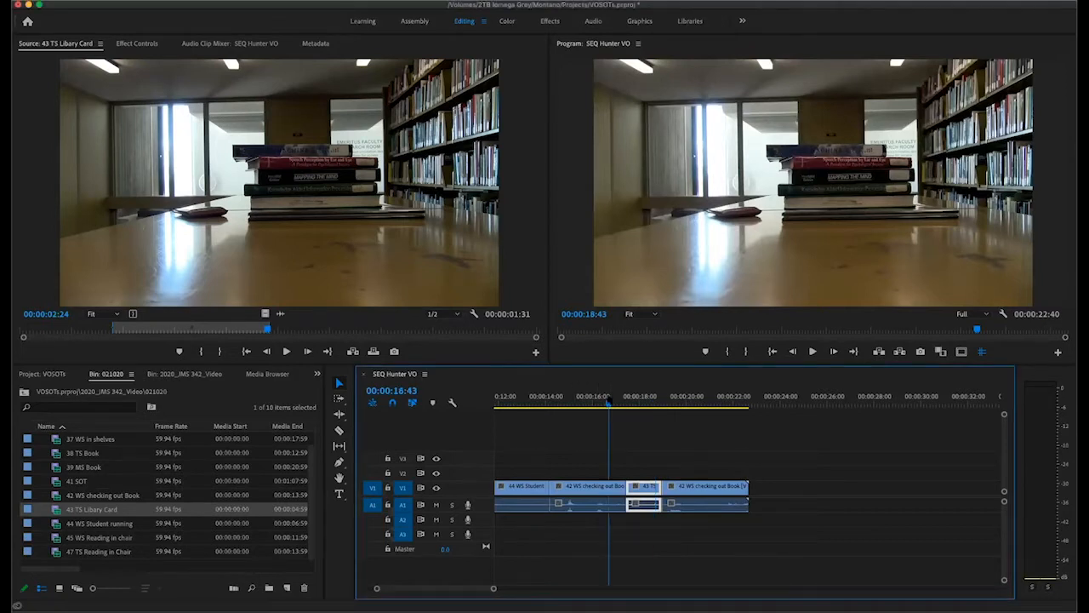
{"action": "key", "text": "space"}
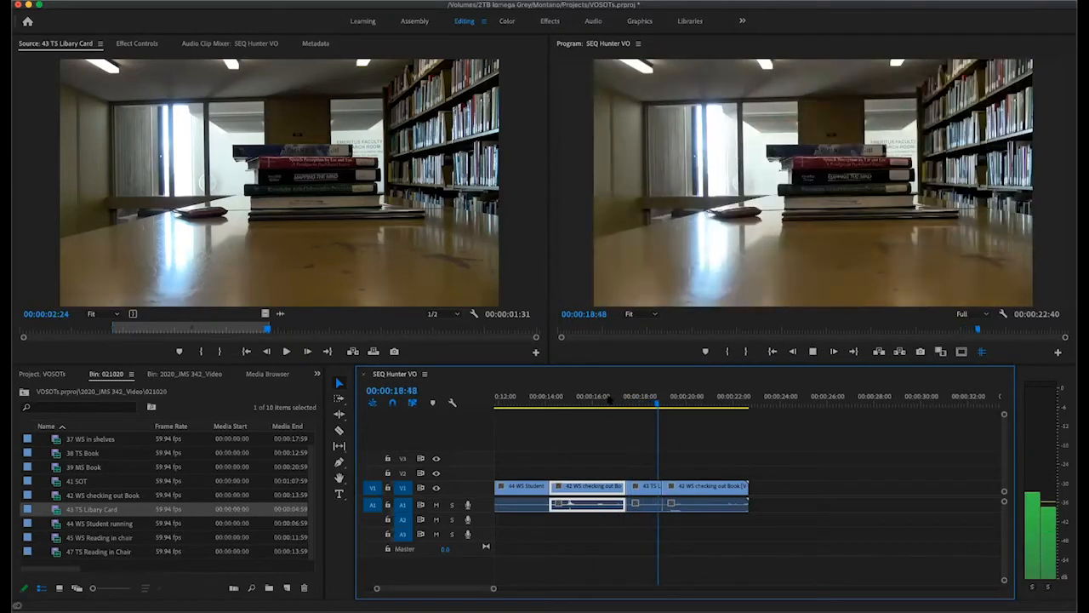
Step: Stop playback and delete the leftover 42 WS checking out Book segment that follows 43 TS Libary Card on the timeline
{"action": "key", "text": "space"}
{"action": "left_click", "coordinate": [704, 492]}
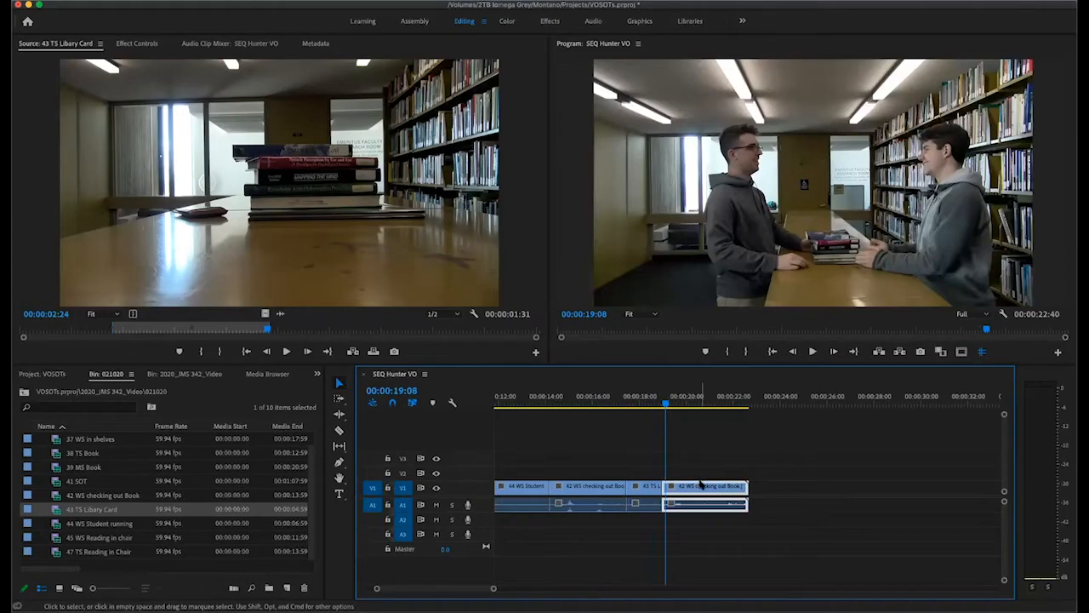
{"action": "key", "text": "Delete"}
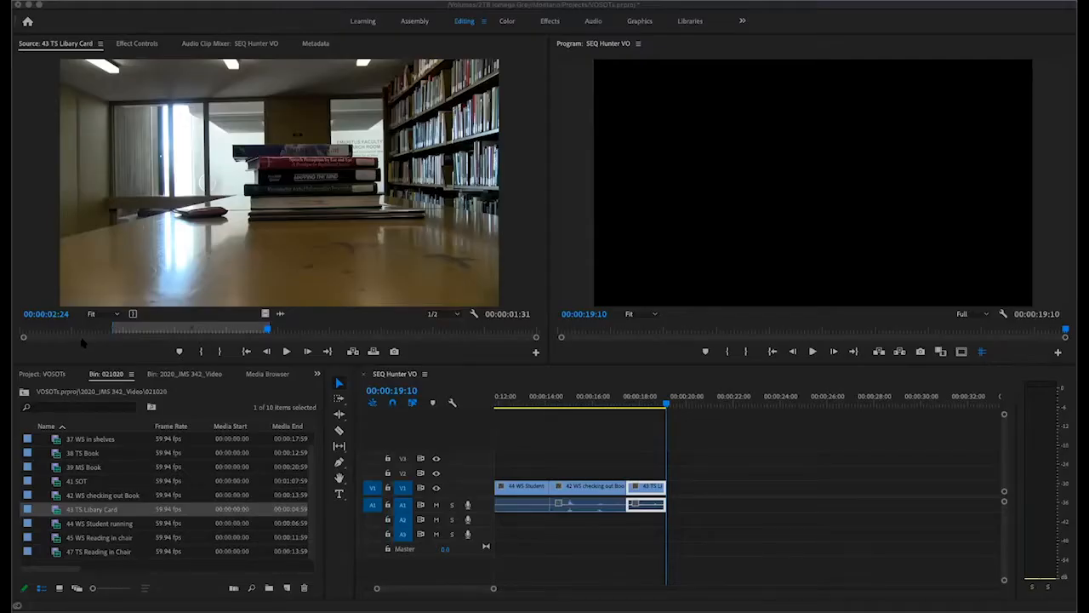
Step: Load the clip 47 TS Reading in Chair, preview it, and mark its in point at 00:00:05:15
{"action": "left_click", "coordinate": [125, 552]}
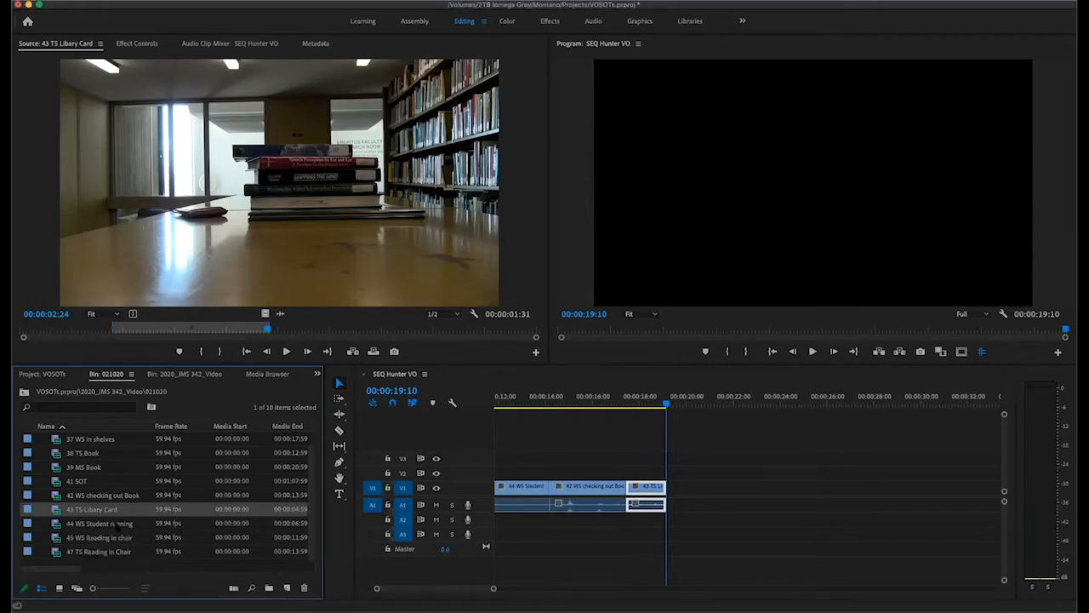
{"action": "double_click", "coordinate": [56, 551]}
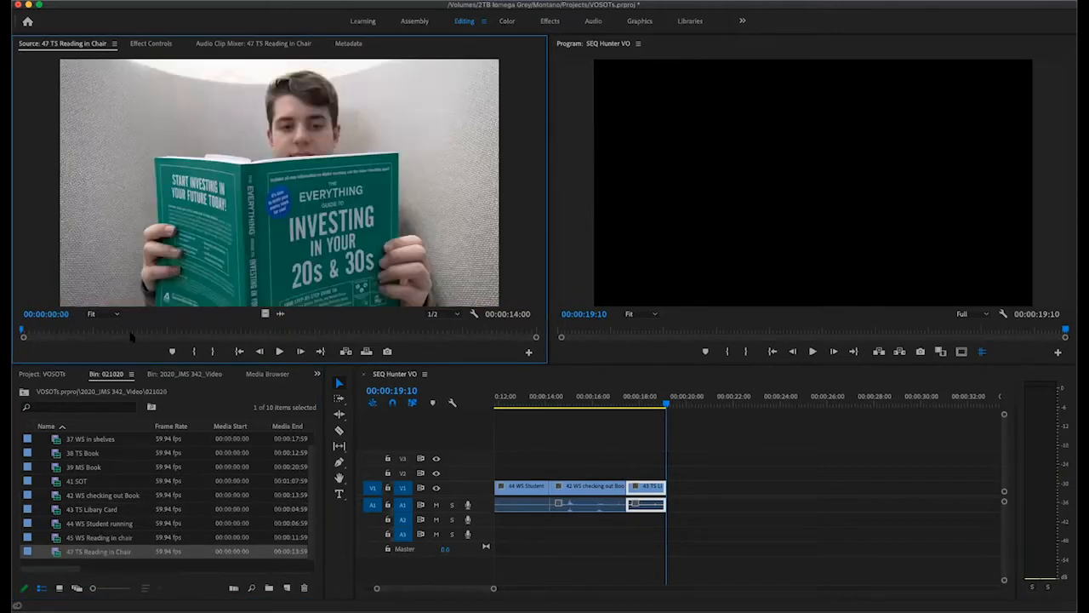
{"action": "left_click_drag", "start_coordinate": [103, 332], "coordinate": [116, 333]}
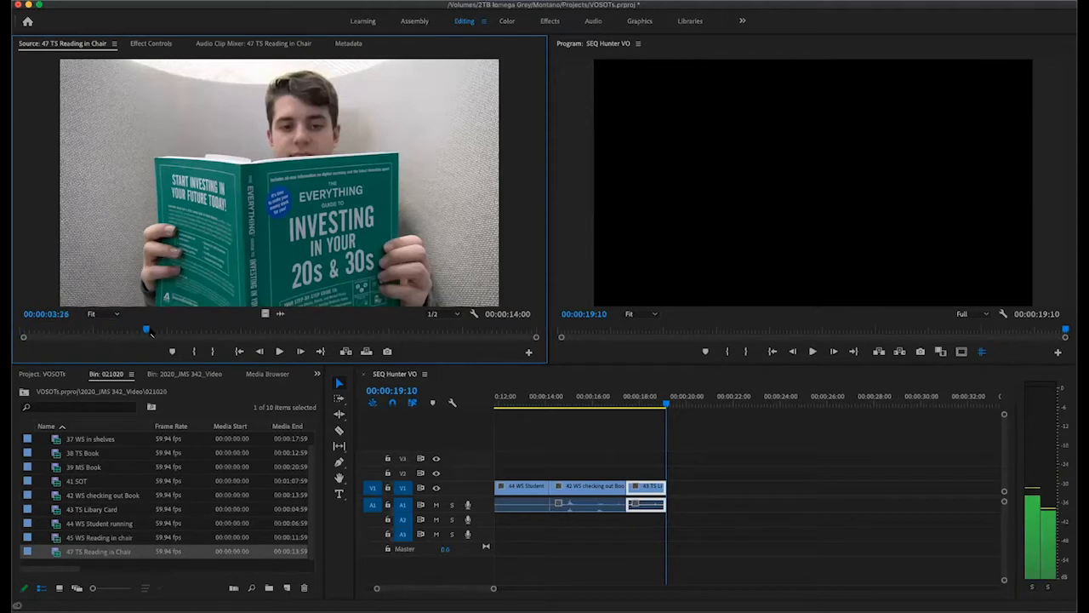
{"action": "key", "text": "space"}
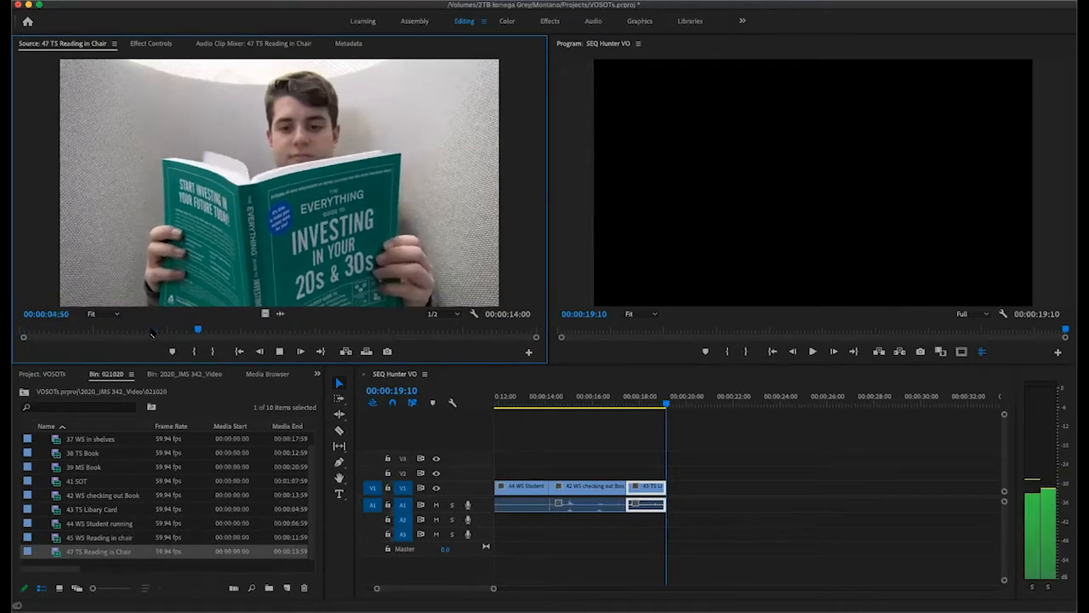
{"action": "key", "text": "space"}
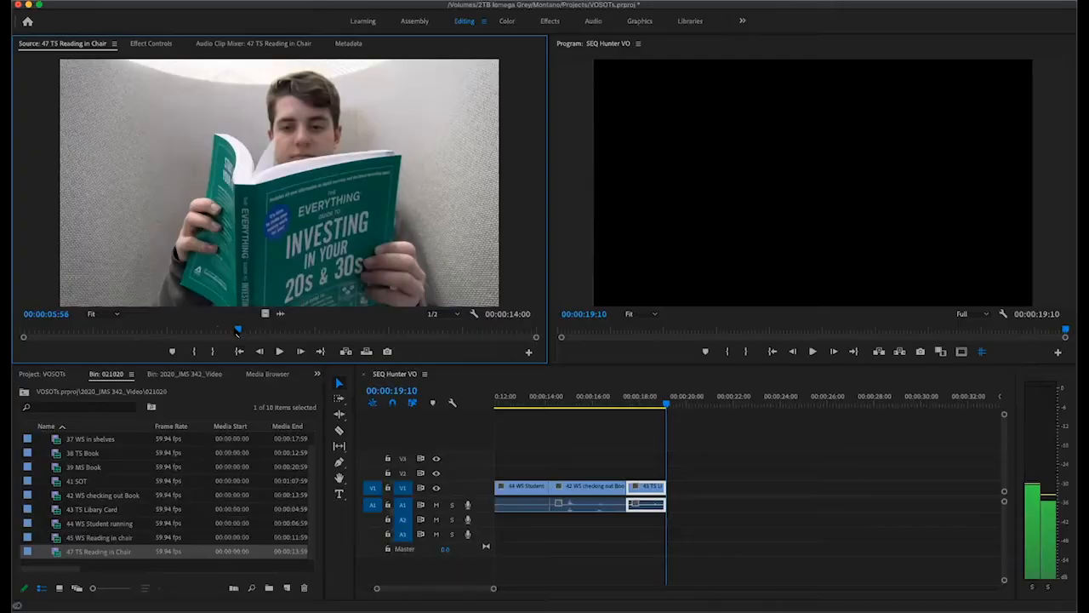
{"action": "left_click_drag", "start_coordinate": [225, 332], "coordinate": [212, 335]}
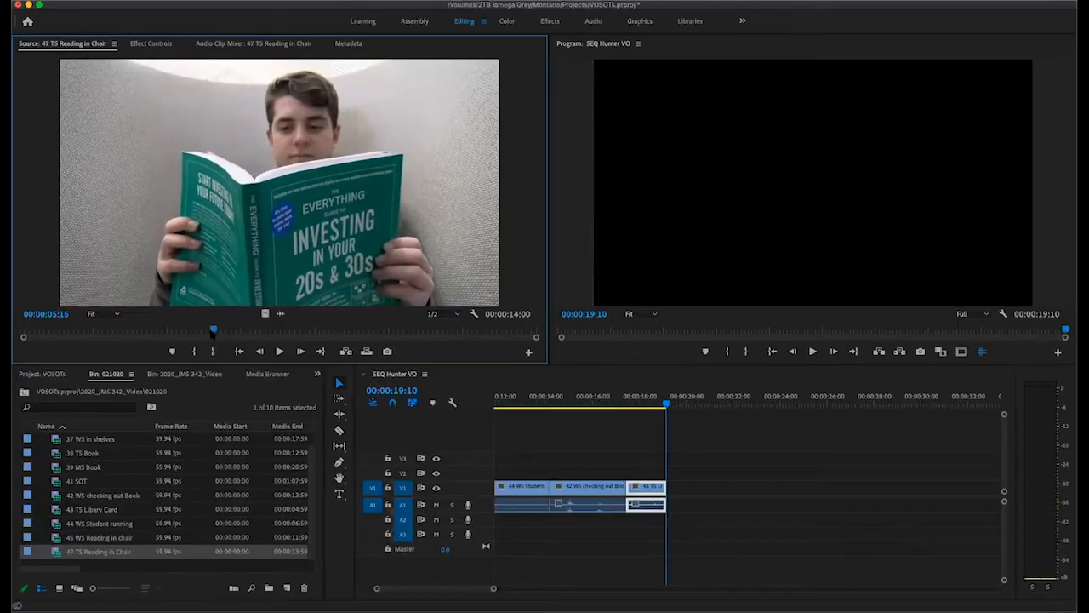
{"action": "key", "text": "i"}
Step: Mark the out point of 47 TS Reading in Chair at 00:00:07:48 and overwrite the clip onto V1 after 43 TS Libary Card
{"action": "key", "text": "space"}
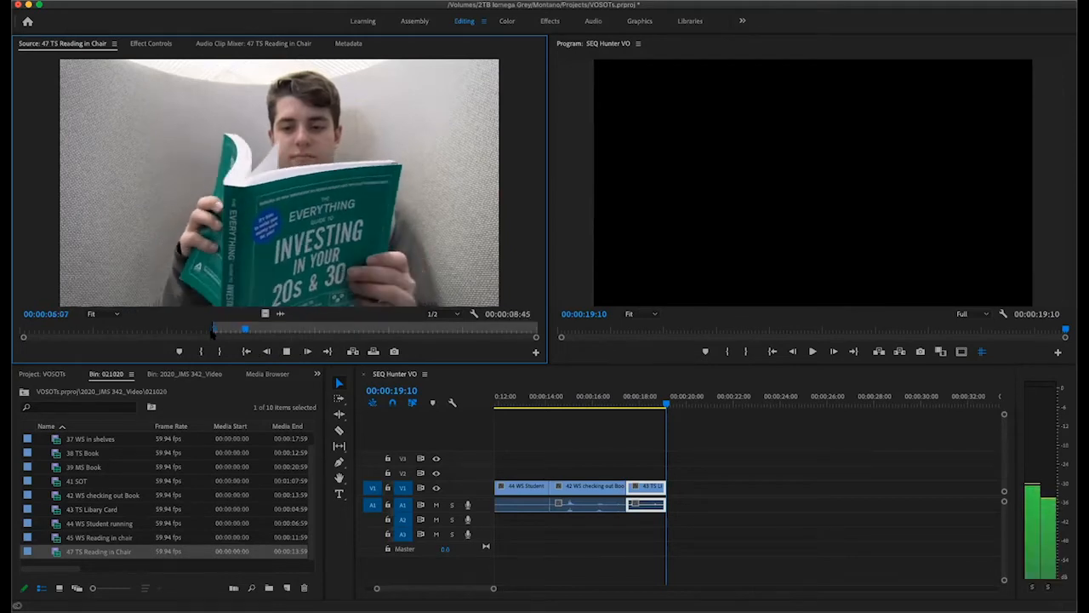
{"action": "key", "text": "space"}
{"action": "key", "text": "o"}
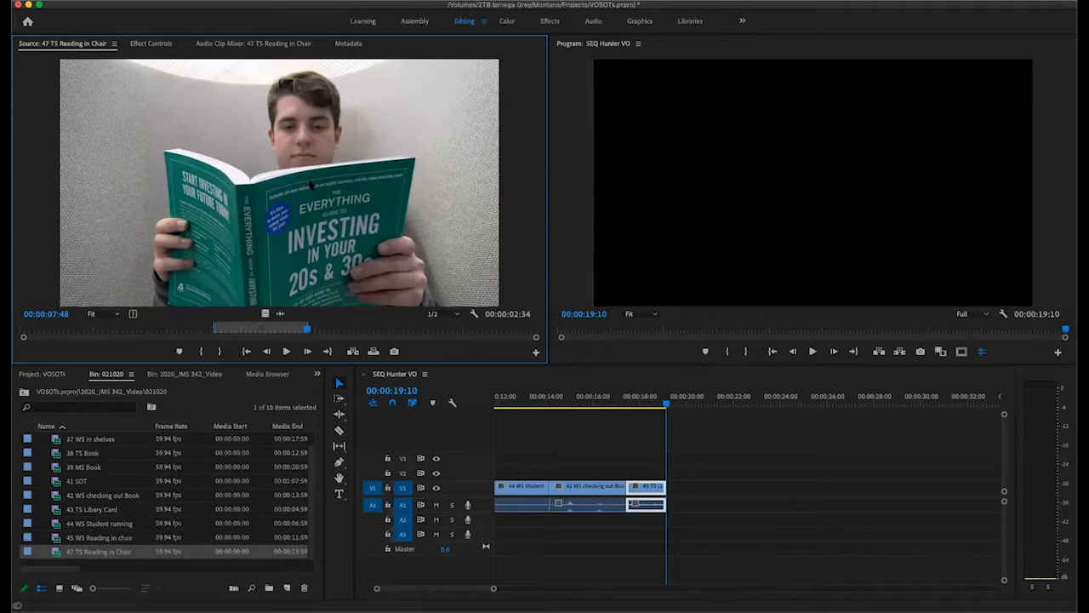
{"action": "key", "text": "period"}
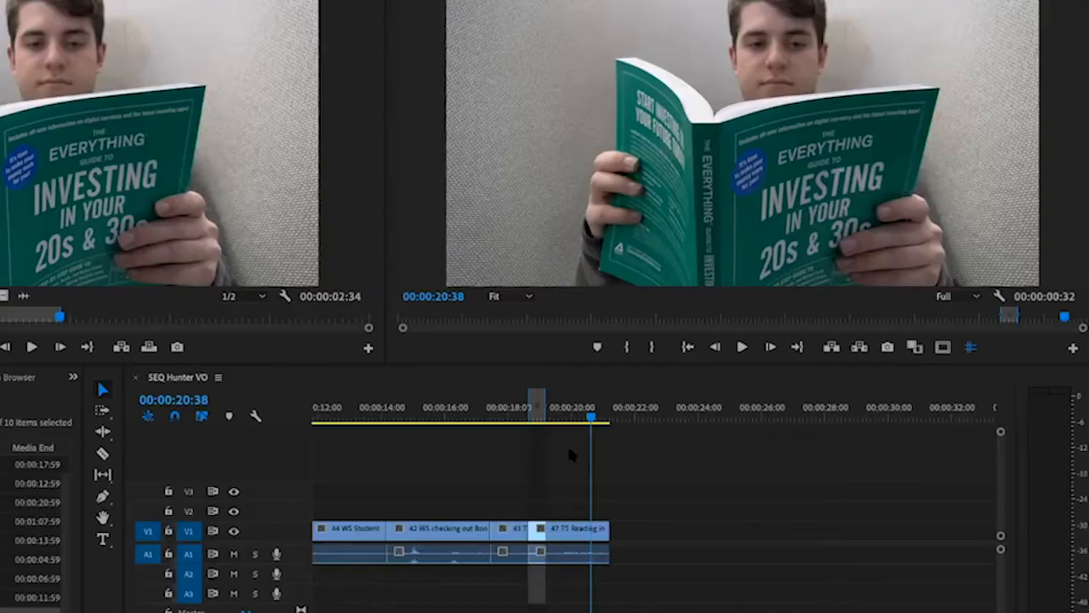
{"action": "left_click", "coordinate": [570, 455]}
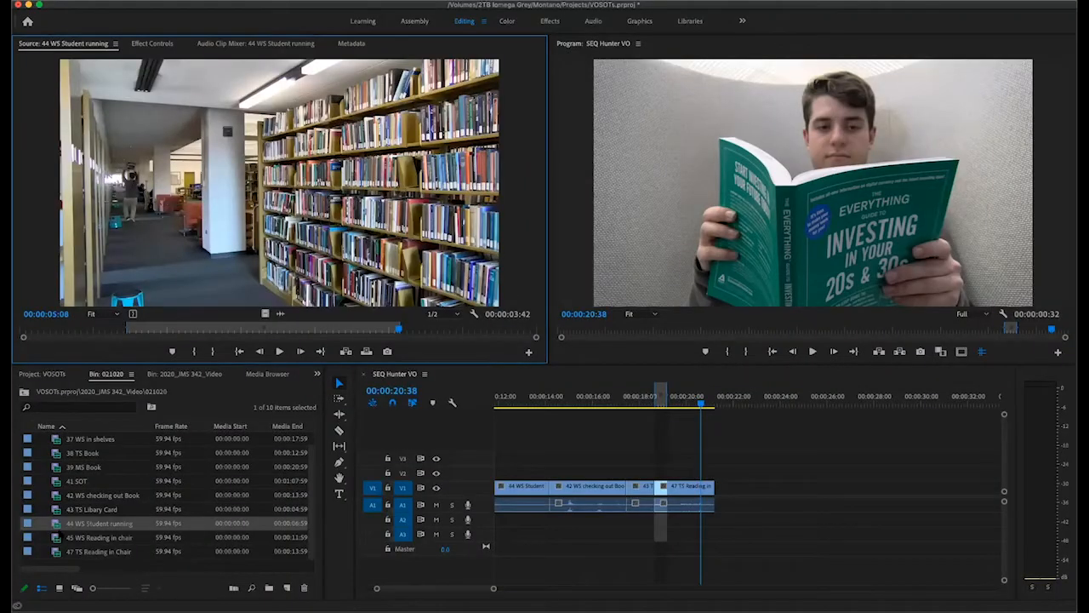
Step: Load 45 WS Reading in chair, mark it from 00:00:01:38 to near its end, and add it at the end of the sequence
{"action": "double_click", "coordinate": [58, 538]}
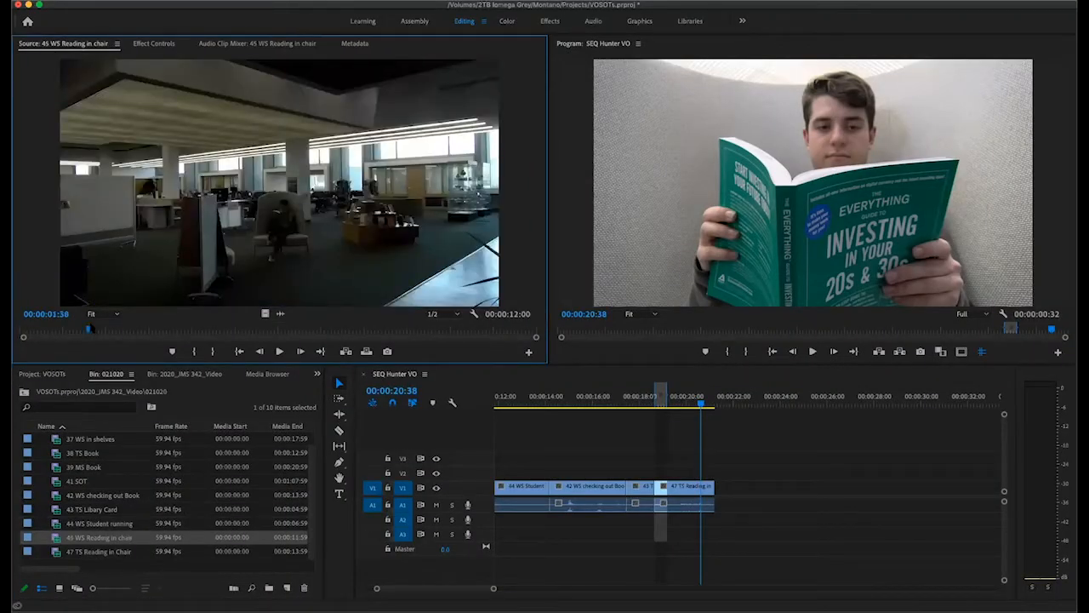
{"action": "key", "text": "i"}
{"action": "left_click", "coordinate": [281, 330]}
{"action": "key", "text": "o"}
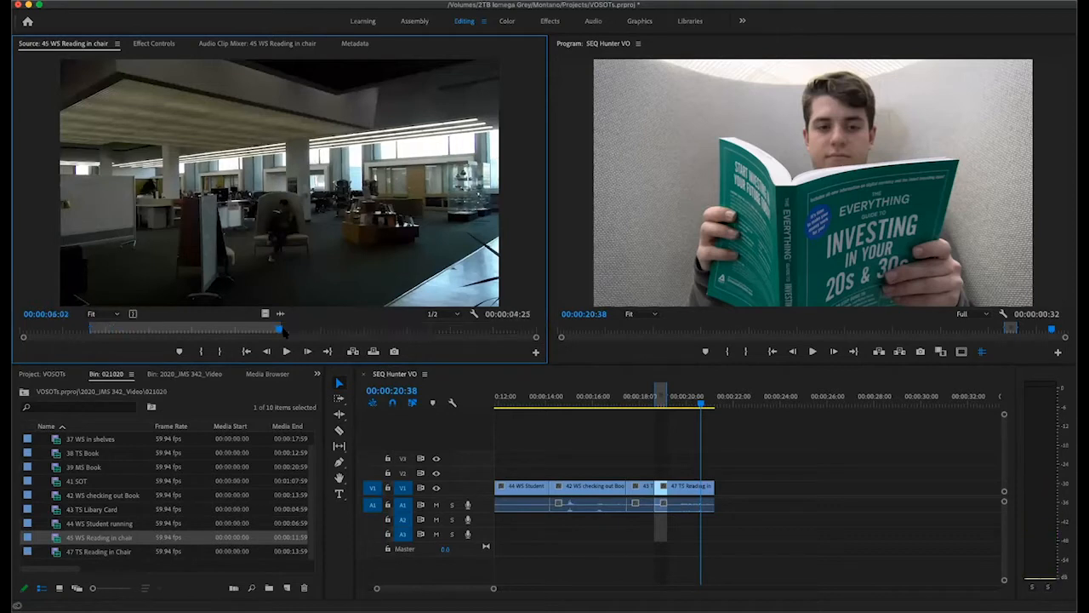
{"action": "left_click_drag", "start_coordinate": [281, 331], "coordinate": [440, 333]}
{"action": "left_click_drag", "start_coordinate": [425, 275], "coordinate": [725, 505]}
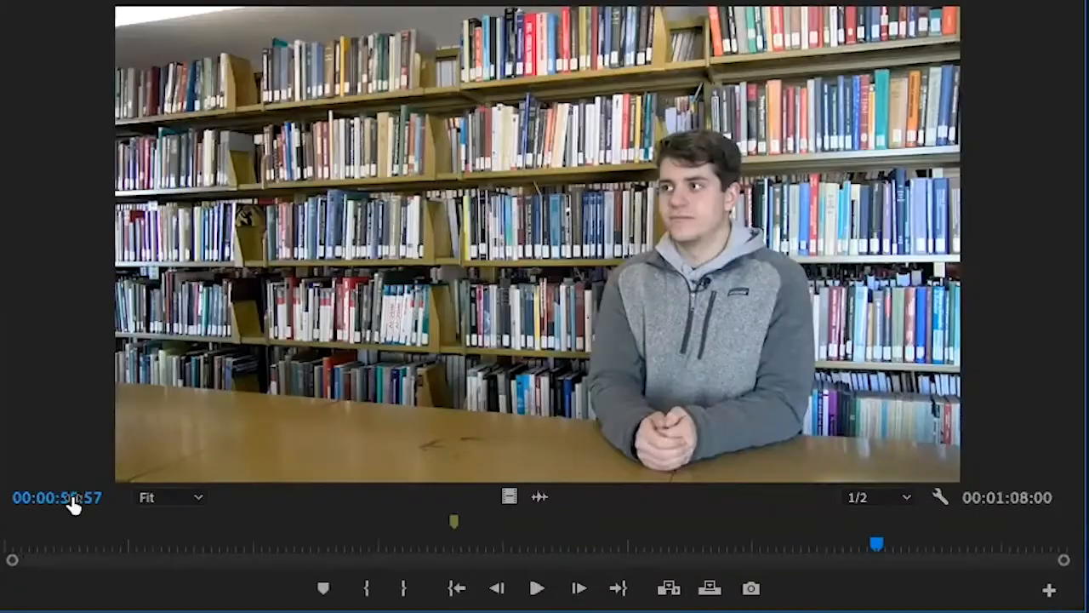
Step: In 41 SOT, mark the in point at 00:00:45:00, play the answer, and mark the out point at about 00:00:55:58
{"action": "left_click", "coordinate": [71, 497]}
{"action": "type", "text": "4"}
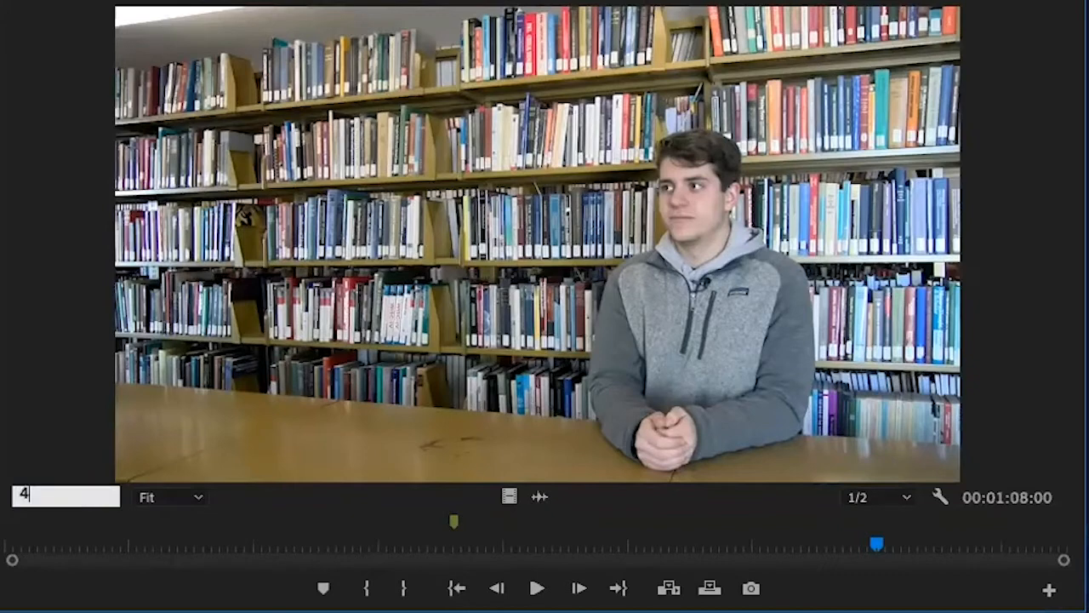
{"action": "type", "text": "5:00"}
{"action": "key", "text": "Return"}
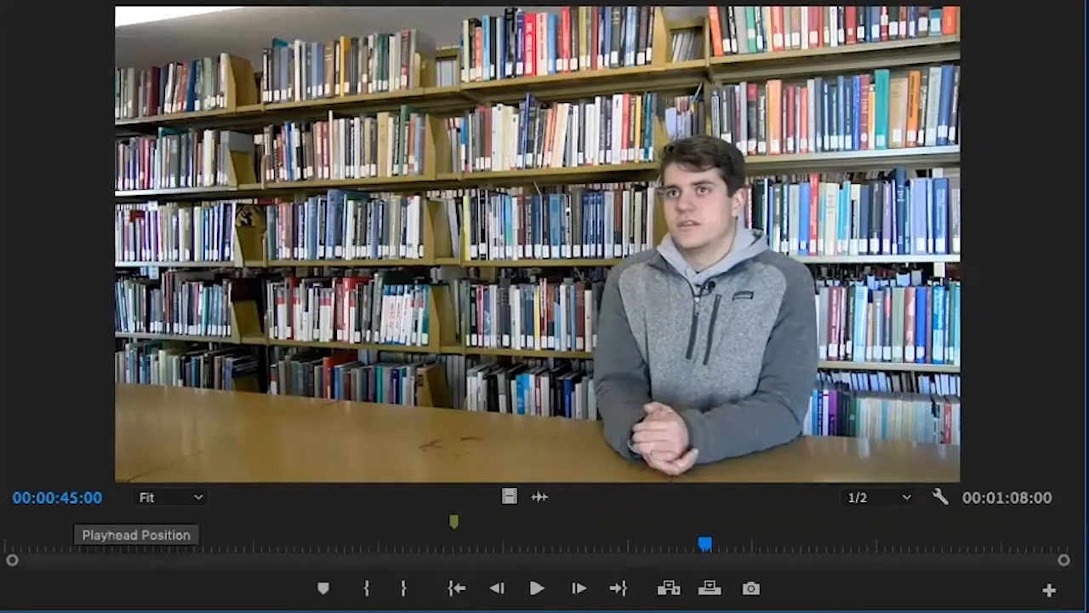
{"action": "key", "text": "i"}
{"action": "key", "text": "space"}
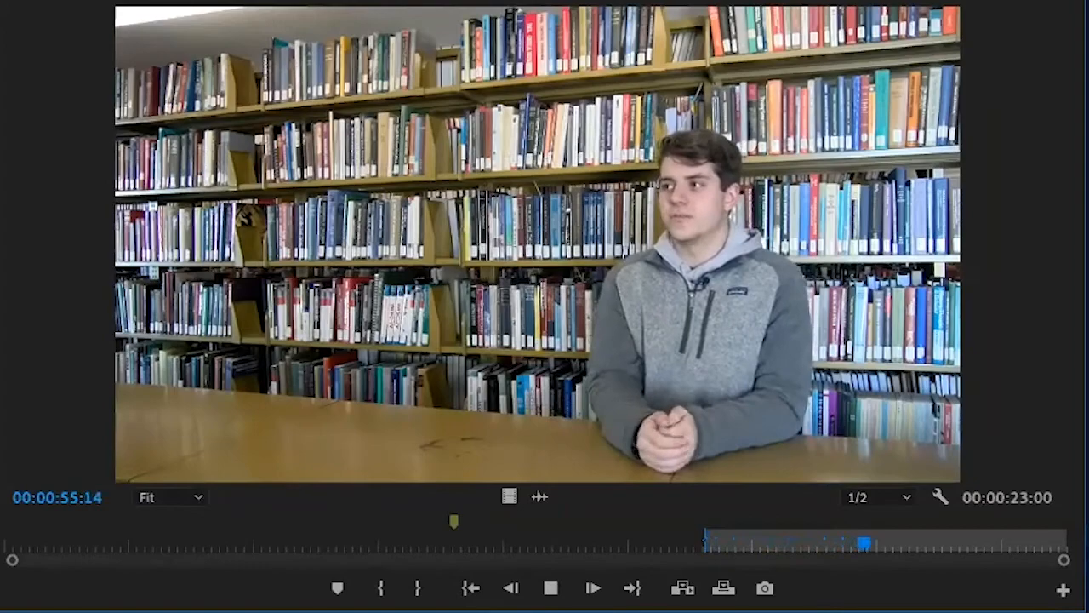
{"action": "key", "text": "space"}
{"action": "key", "text": "o"}
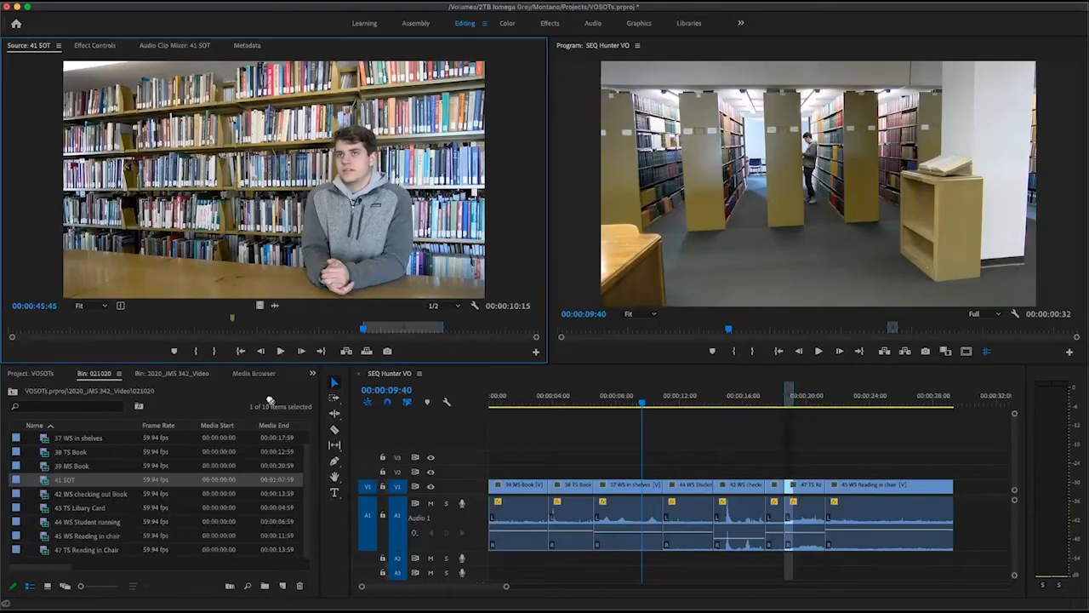
Step: Create a sequence named SEZ Hunter SOT from the marked 41 SOT clip and re-sort the bin by name
{"action": "left_click_drag", "start_coordinate": [285, 589], "coordinate": [283, 587]}
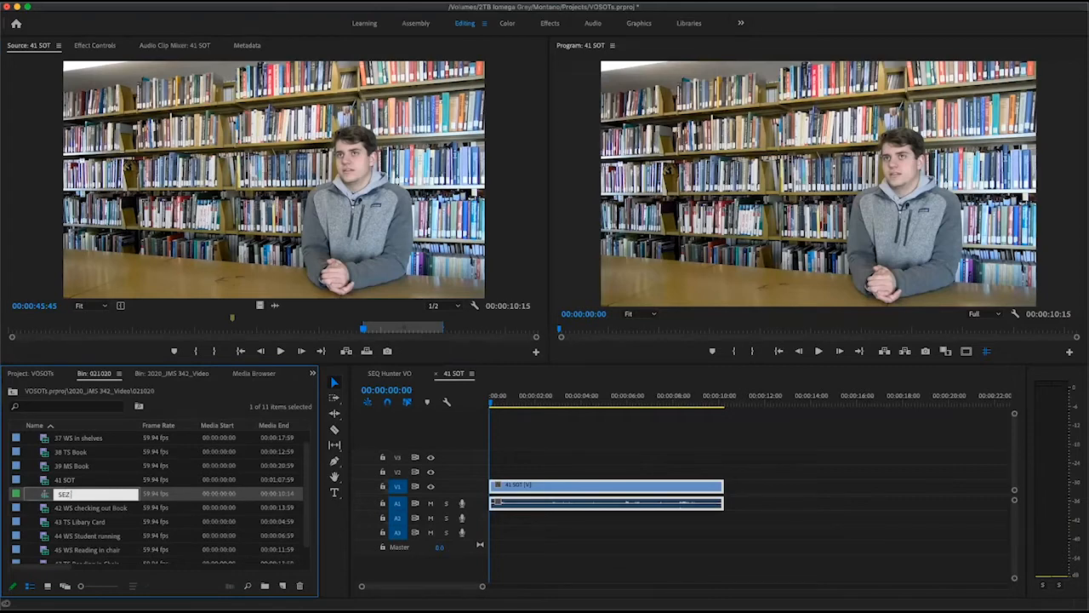
{"action": "type", "text": "OT"}
{"action": "key", "text": "Tab"}
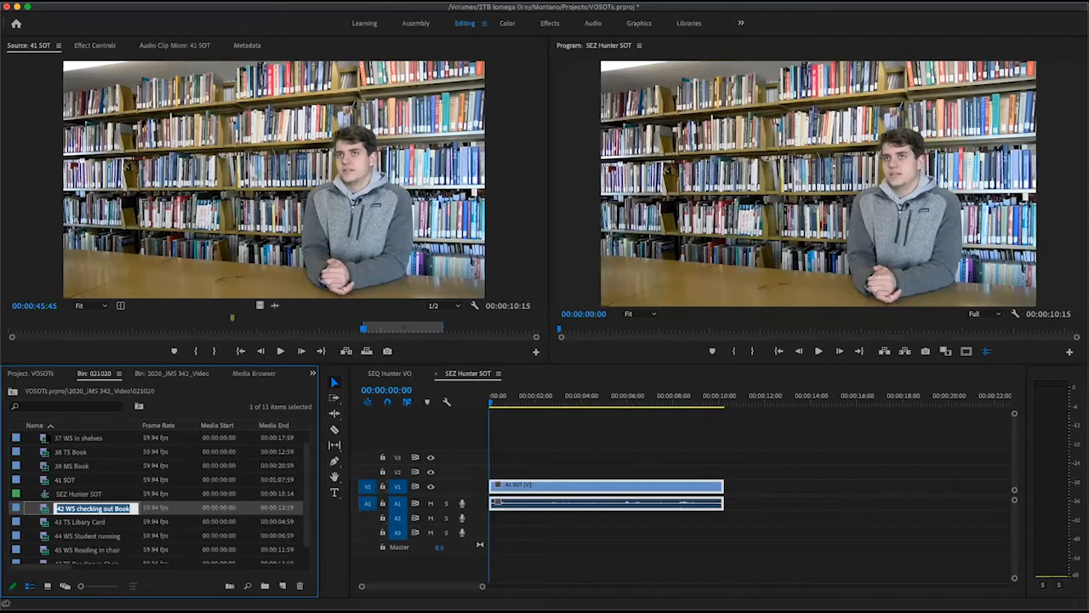
{"action": "left_click", "coordinate": [50, 427]}
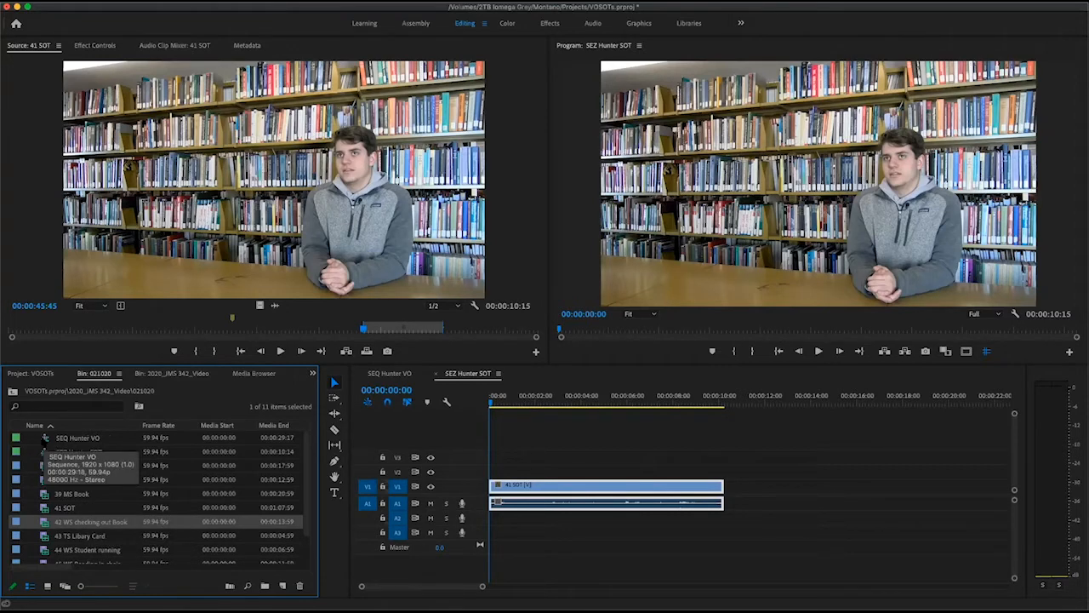
Step: Open SEQ Hunter VO and SEZ Hunter SOT from the bin and switch between the two timelines, ending on SEZ Hunter SOT
{"action": "double_click", "coordinate": [44, 439]}
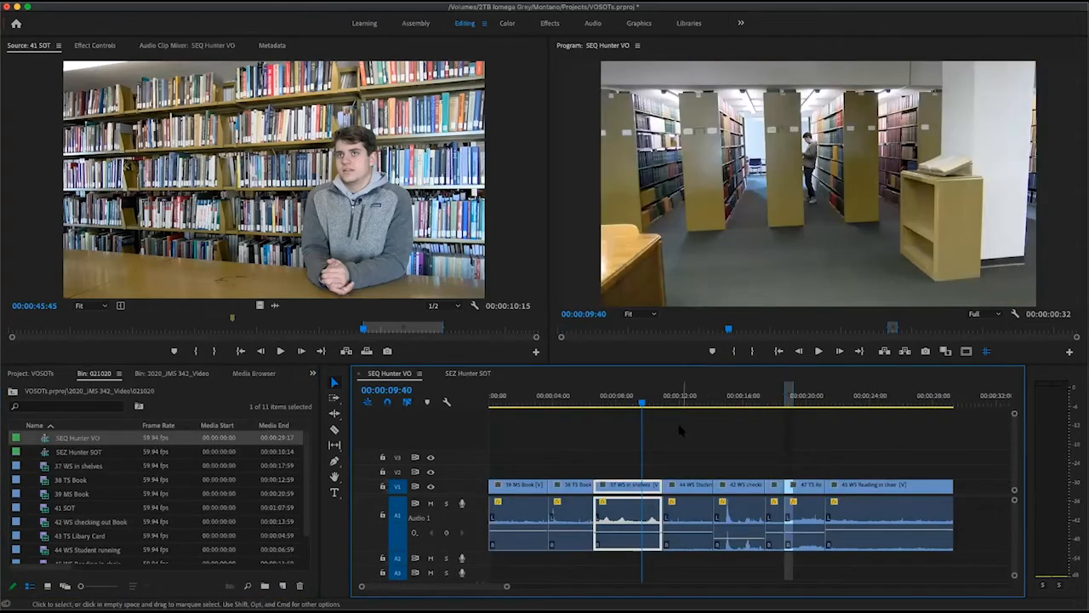
{"action": "double_click", "coordinate": [49, 452]}
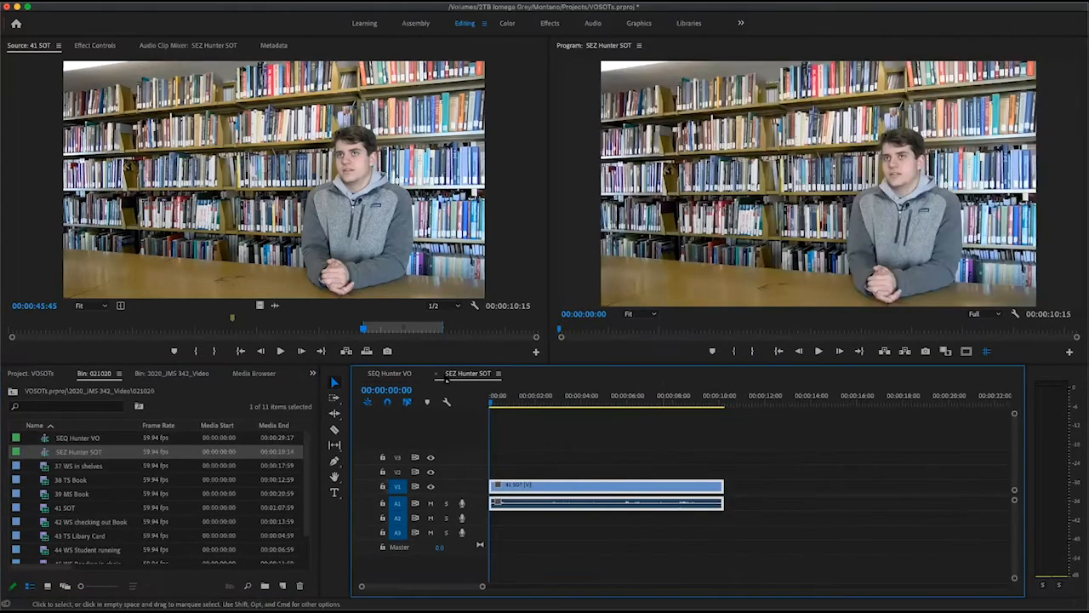
{"action": "left_click", "coordinate": [379, 378]}
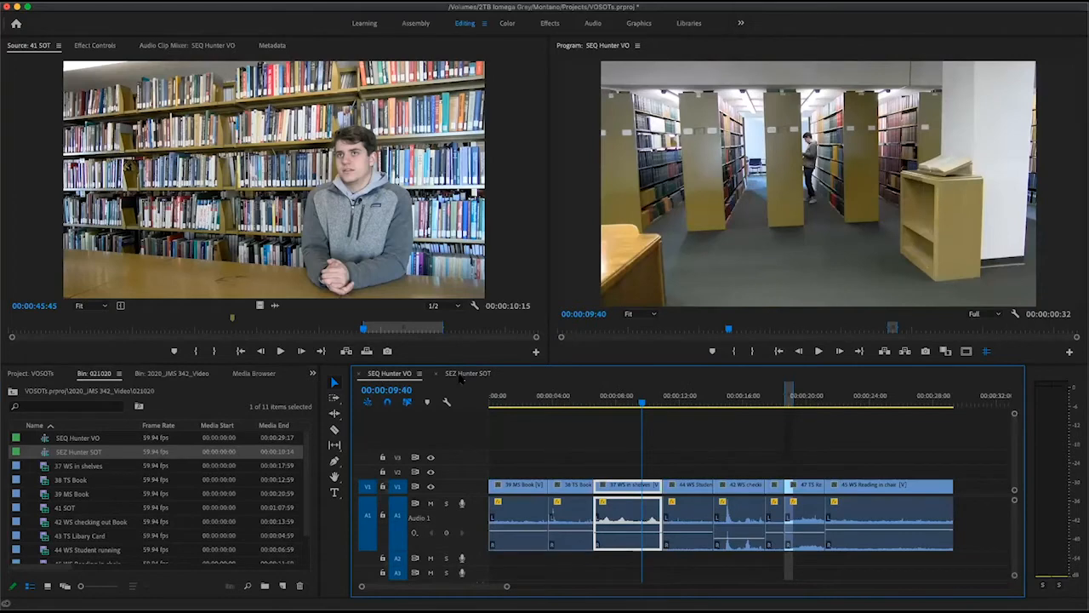
{"action": "left_click", "coordinate": [461, 379]}
{"action": "left_click", "coordinate": [396, 376]}
{"action": "left_click", "coordinate": [459, 374]}
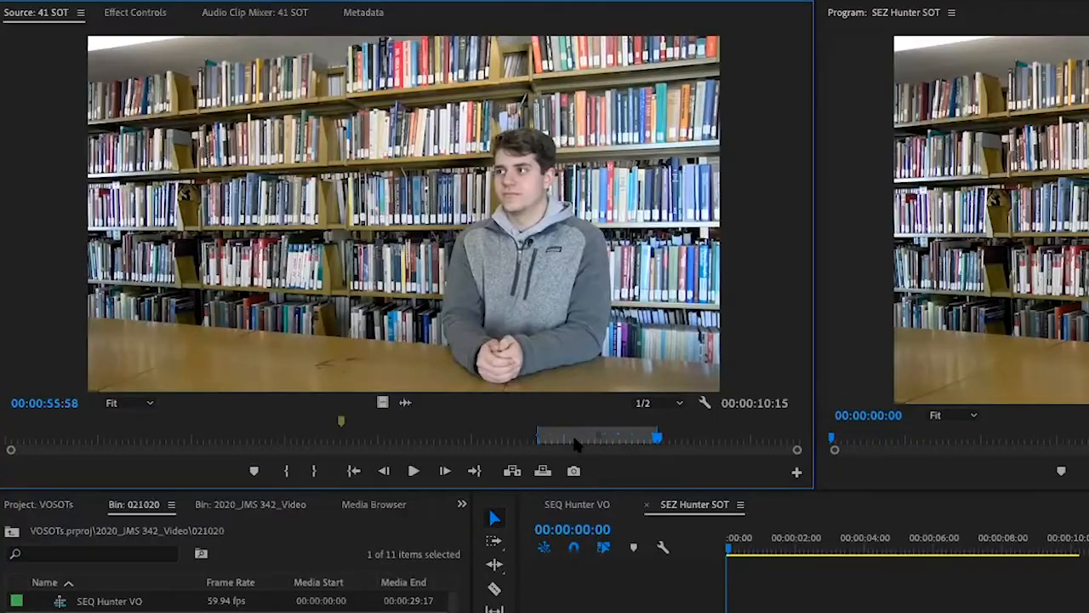
Step: Play the marked part of the source clip 41 SOT from near its in point to check its audio levels
{"action": "left_click", "coordinate": [574, 443]}
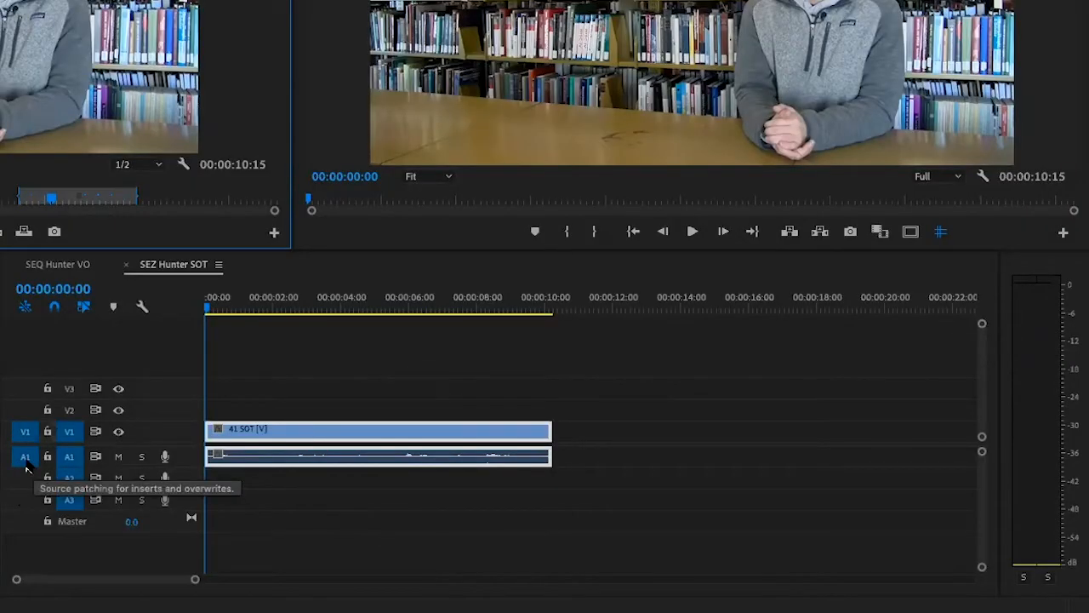
{"action": "left_click_drag", "start_coordinate": [53, 203], "coordinate": [31, 200]}
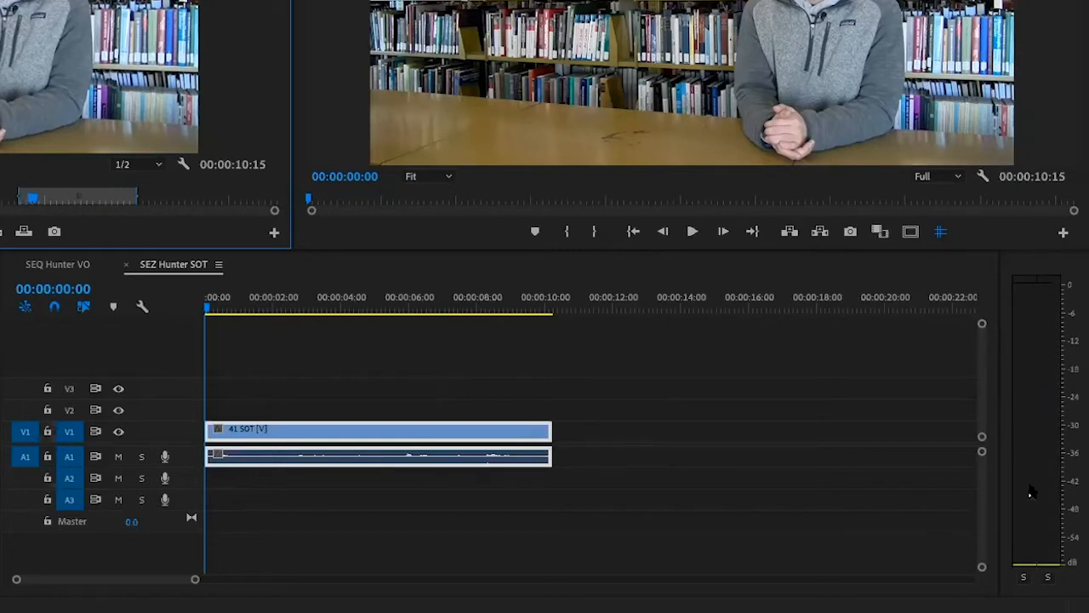
{"action": "key", "text": "space"}
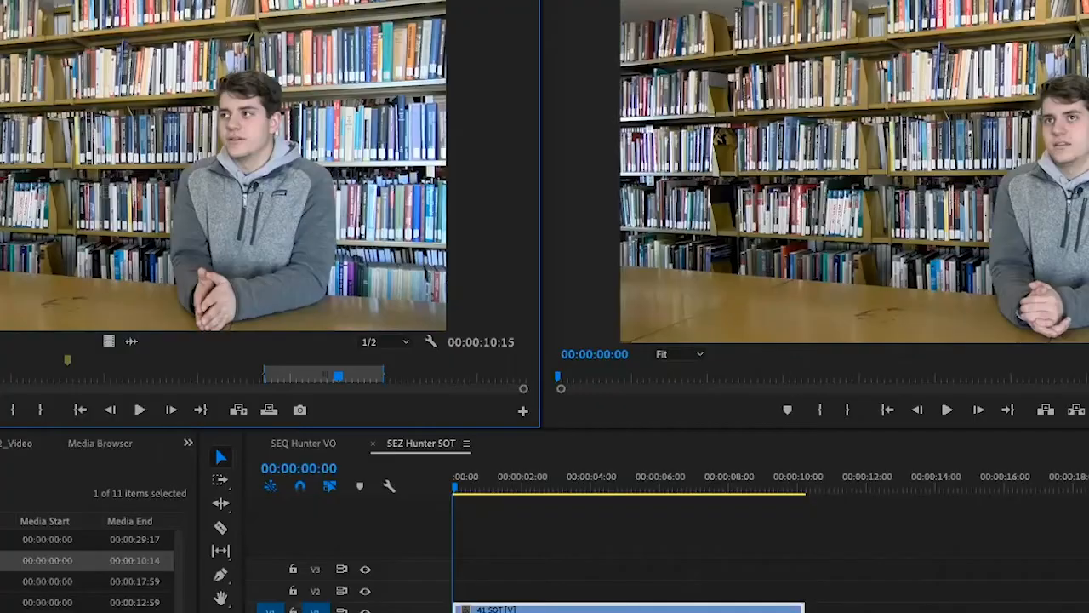
Step: Modify the 41 SOT clip's audio channels to Mono format with 2 audio clips, mapping L to clip 1 and R to clip 2
{"action": "left_click", "coordinate": [8, 609]}
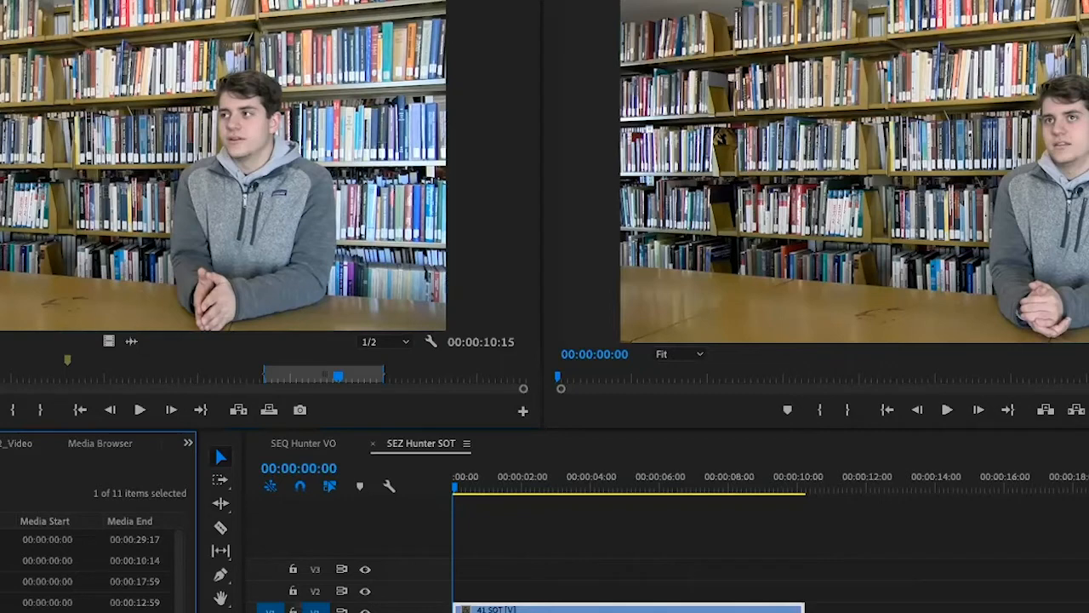
{"action": "mouse_move", "coordinate": [1, 115]}
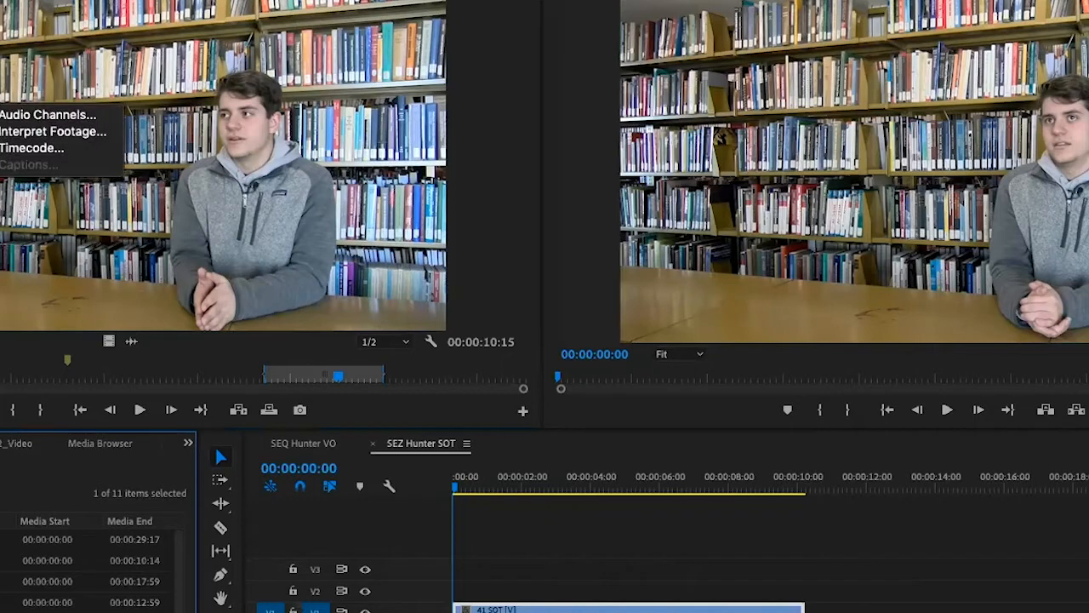
{"action": "left_click", "coordinate": [48, 114]}
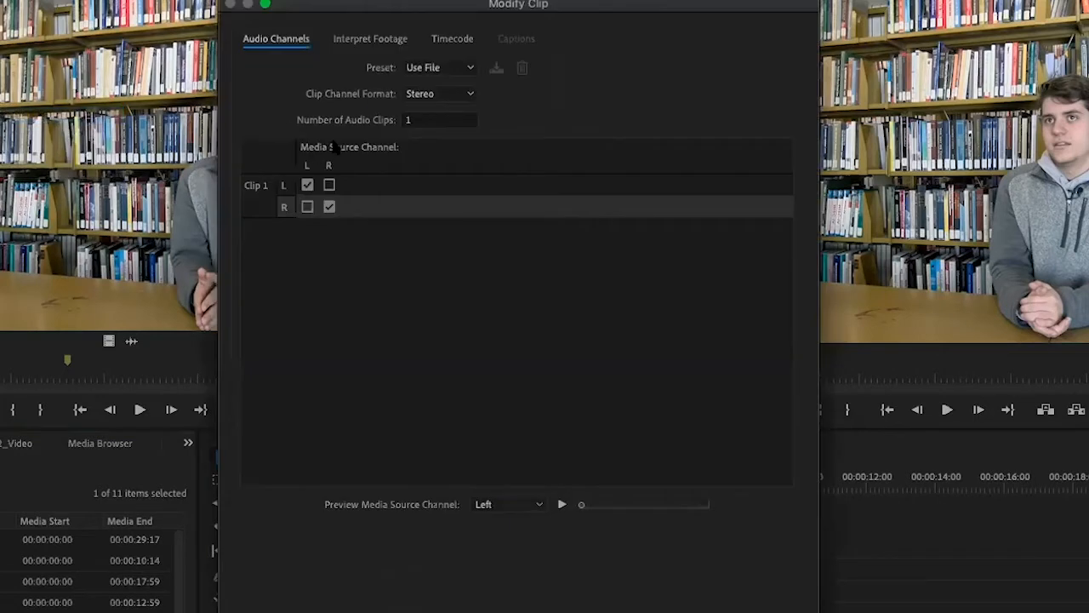
{"action": "left_click", "coordinate": [444, 95]}
{"action": "left_click", "coordinate": [444, 109]}
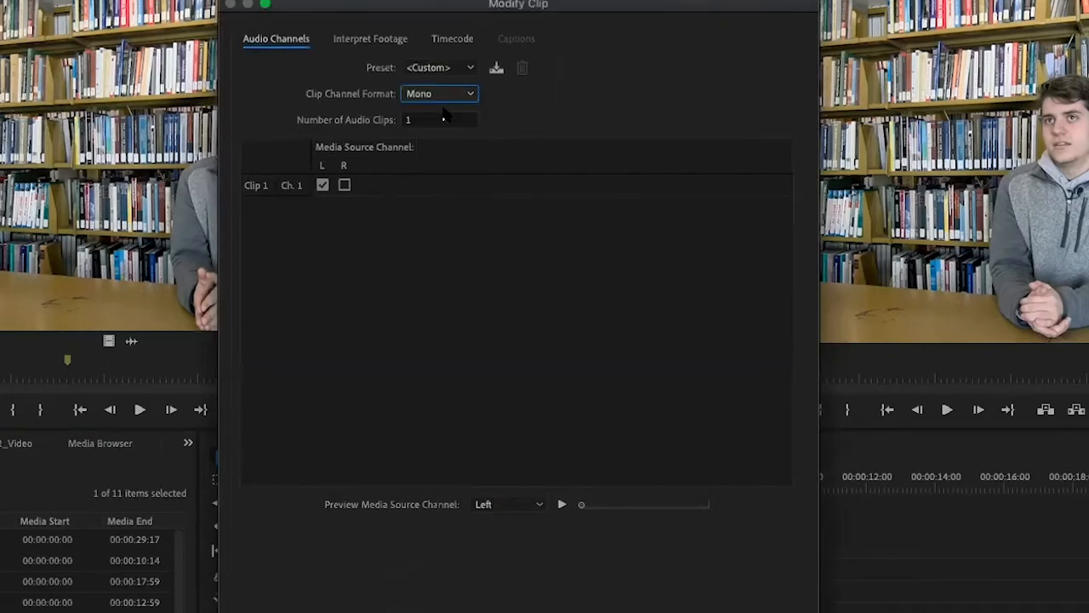
{"action": "left_click", "coordinate": [414, 119]}
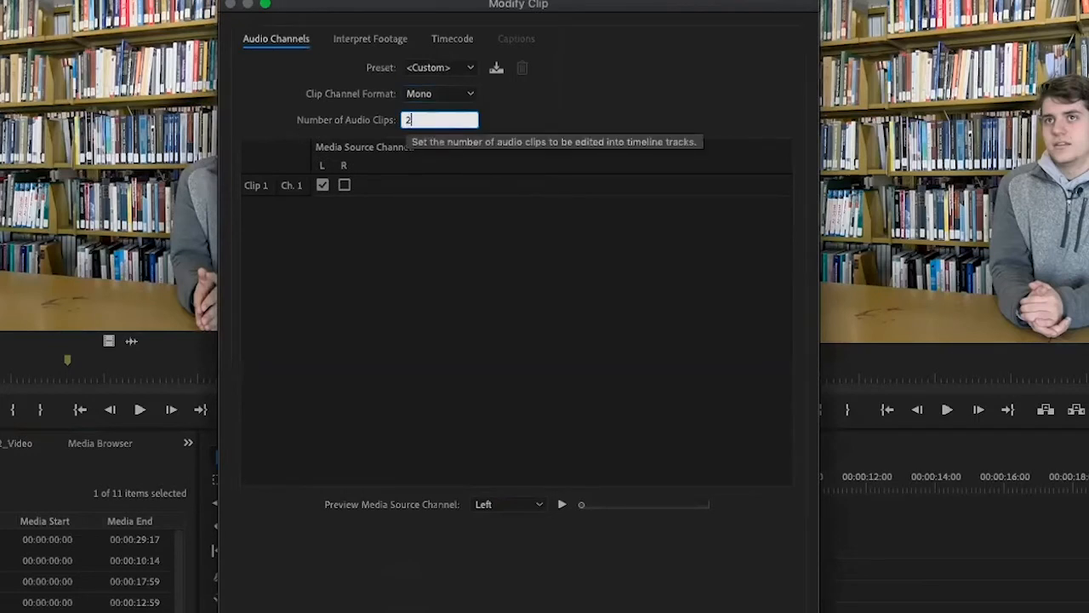
{"action": "left_click", "coordinate": [432, 244]}
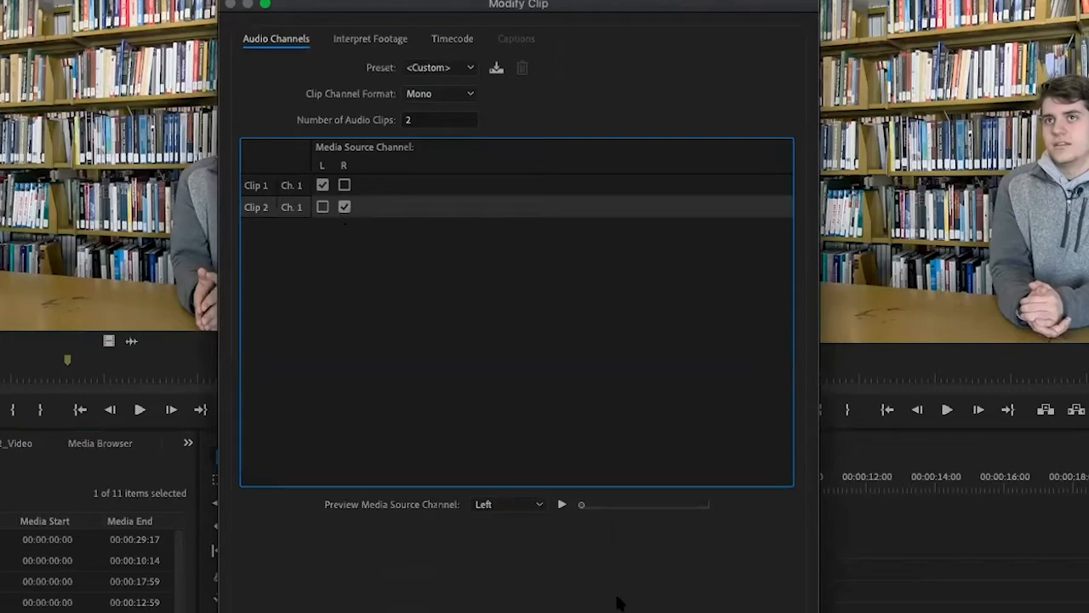
{"action": "key", "text": "Return"}
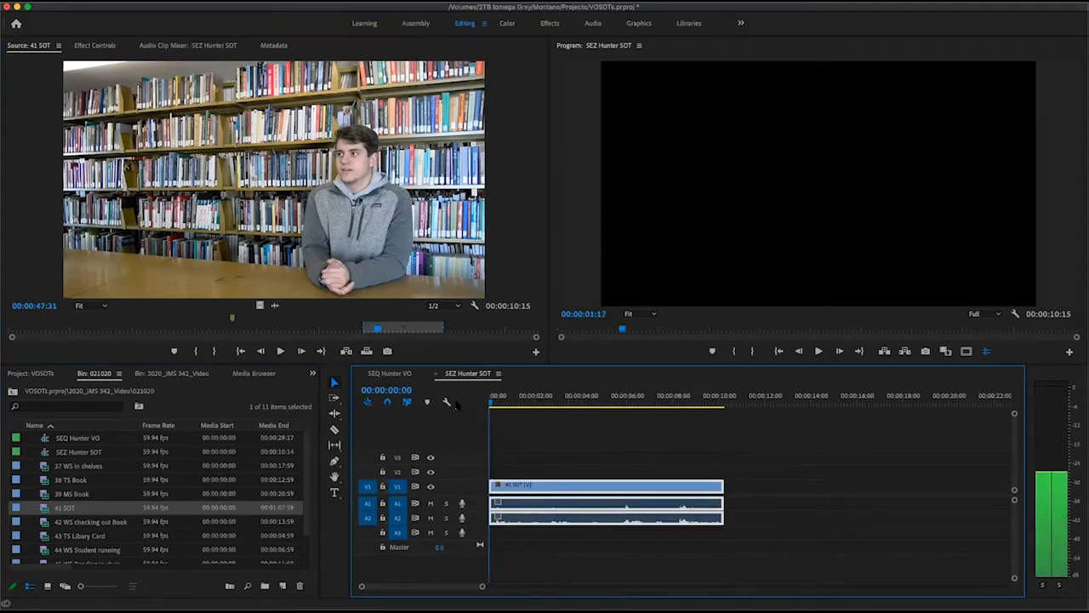
Step: Play the opening of SEZ Hunter SOT to hear both audio tracks together
{"action": "key", "text": "space"}
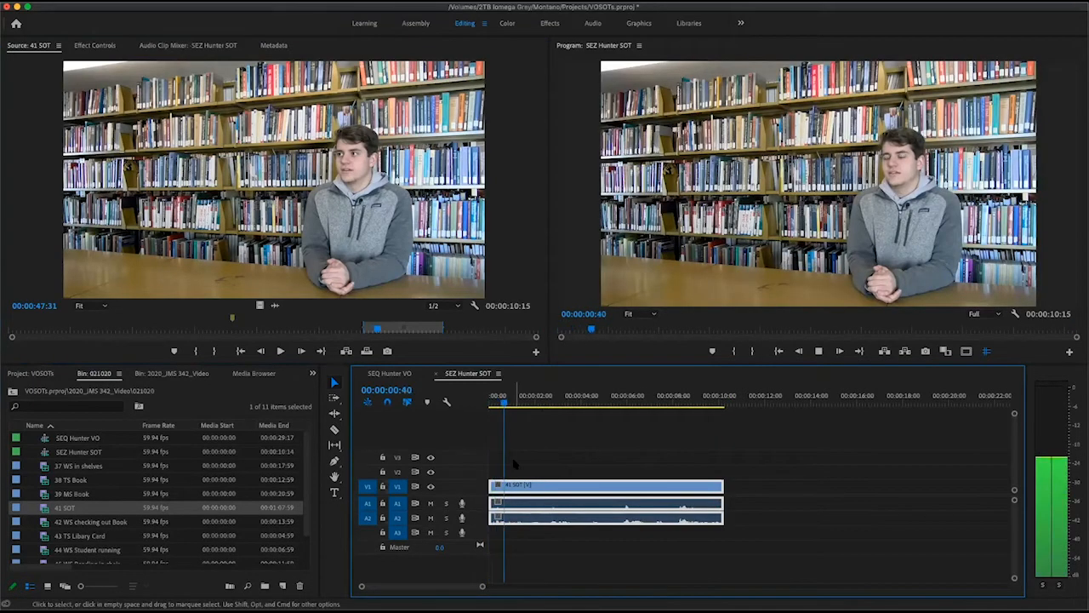
{"action": "key", "text": "space"}
{"action": "key", "text": "space"}
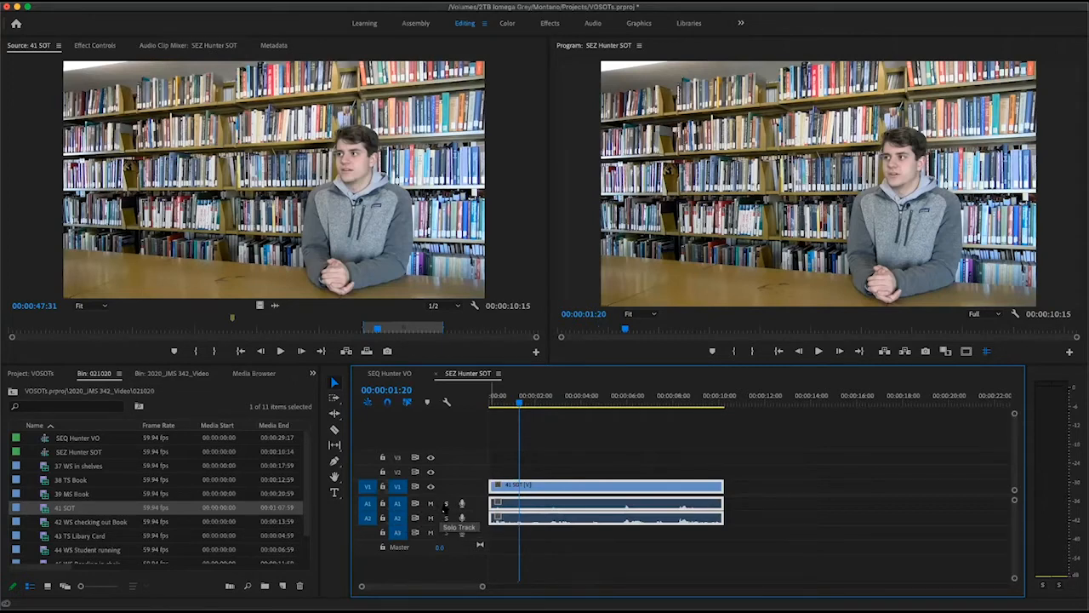
Step: Solo audio track A1 and then A2, playing the soundbite from near its start each time to compare the two microphones
{"action": "left_click", "coordinate": [445, 503]}
{"action": "left_click_drag", "start_coordinate": [518, 410], "coordinate": [492, 403]}
{"action": "key", "text": "space"}
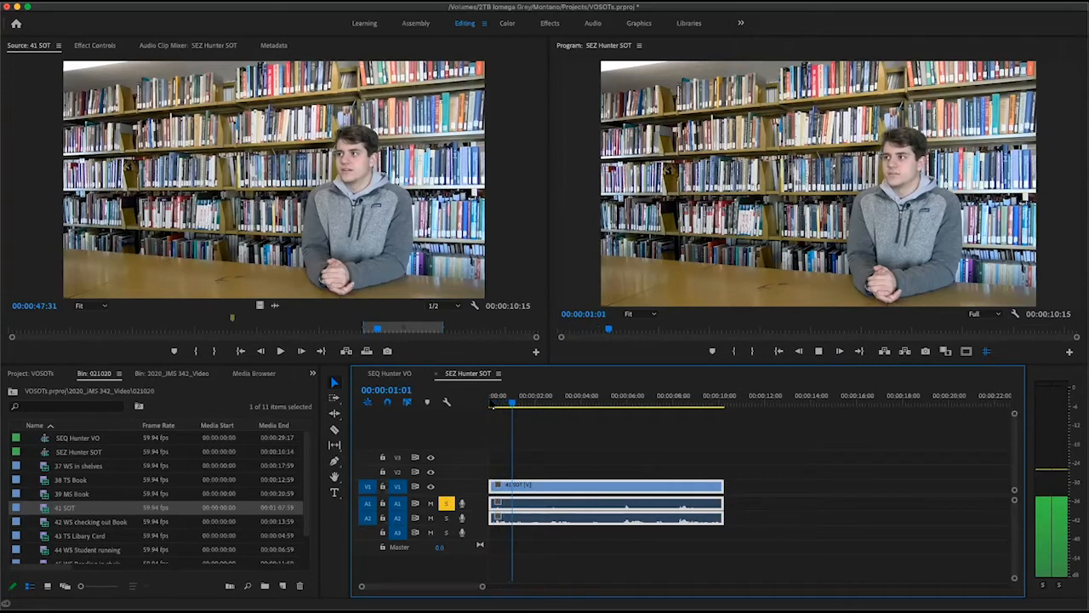
{"action": "key", "text": "space"}
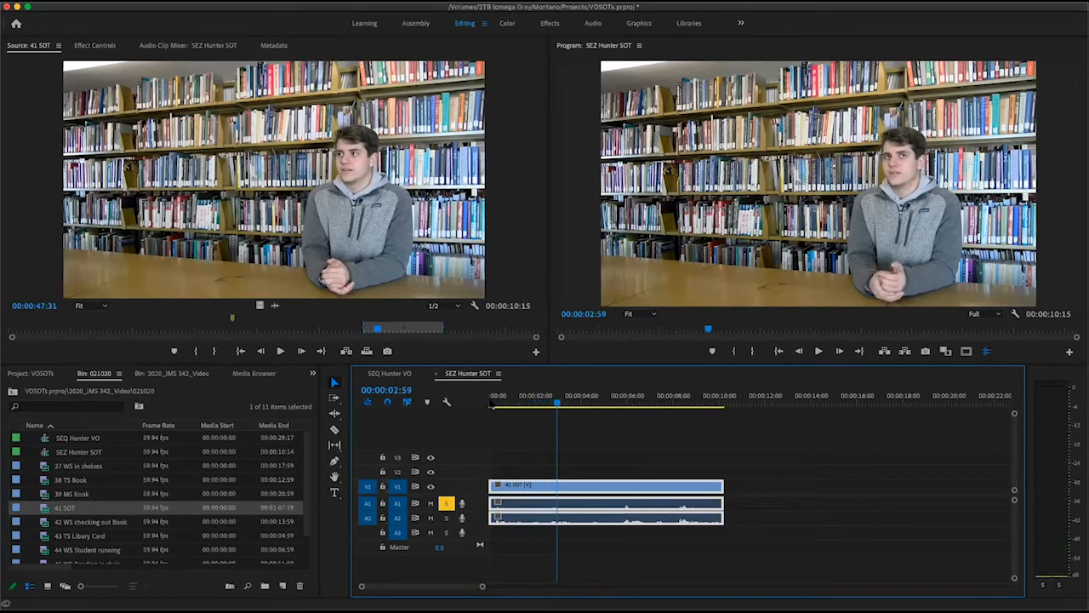
{"action": "left_click", "coordinate": [445, 503]}
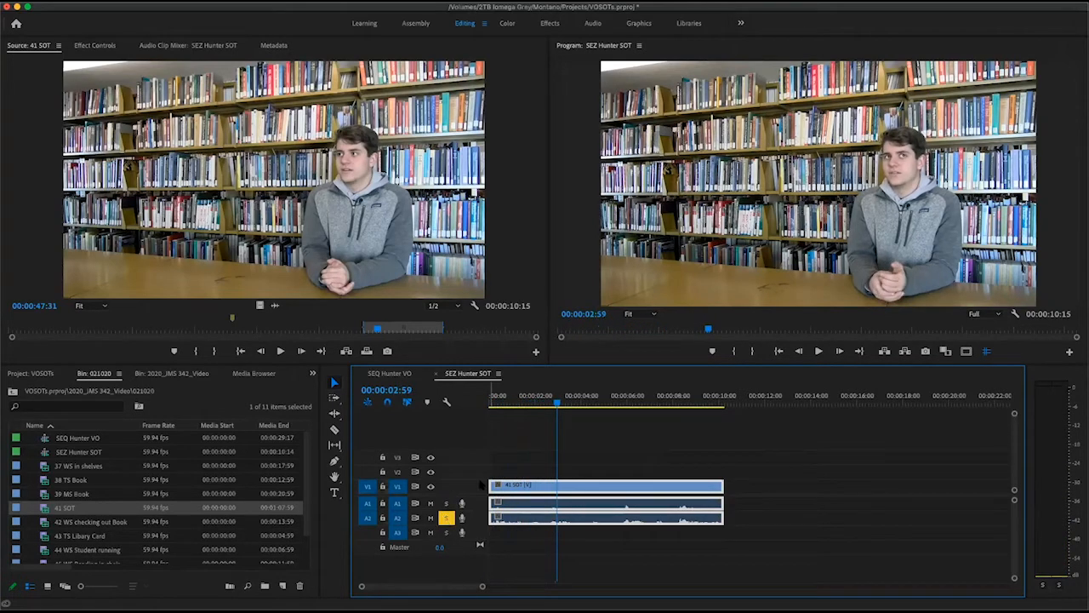
{"action": "key", "text": "Home"}
{"action": "key", "text": "space"}
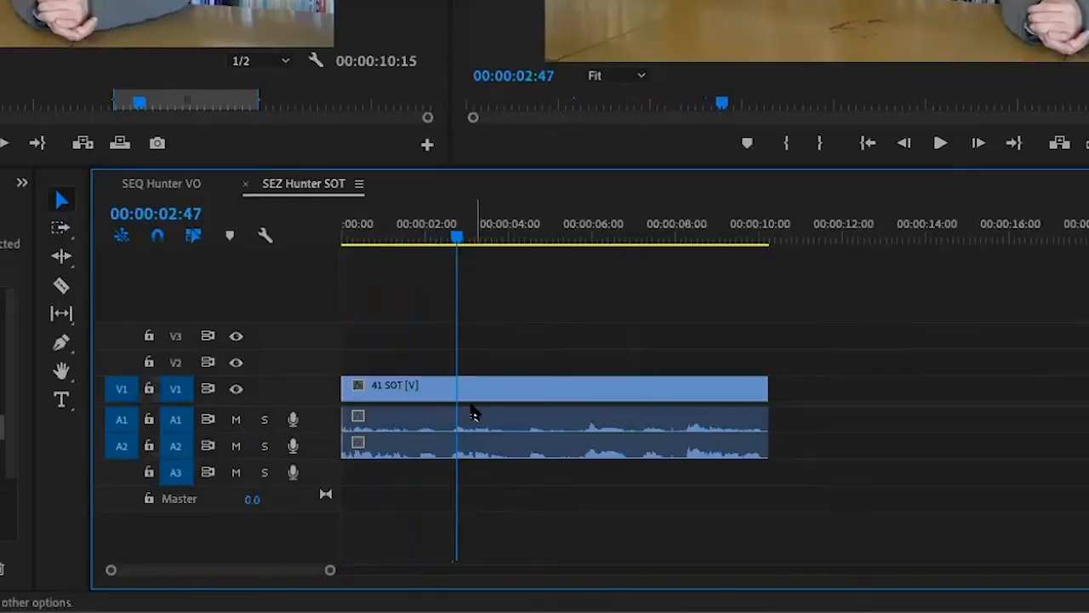
Step: Delete only the A1 audio of 41 SOT from the sequence and play it from the start
{"action": "left_click", "coordinate": [473, 419]}
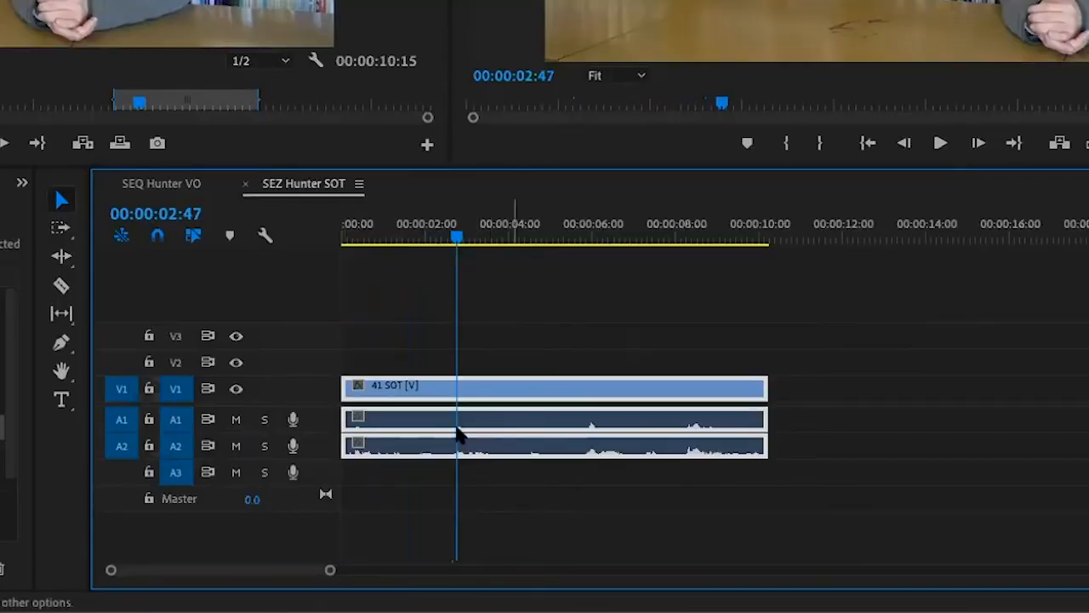
{"action": "left_click", "coordinate": [536, 267]}
{"action": "left_click", "coordinate": [502, 428]}
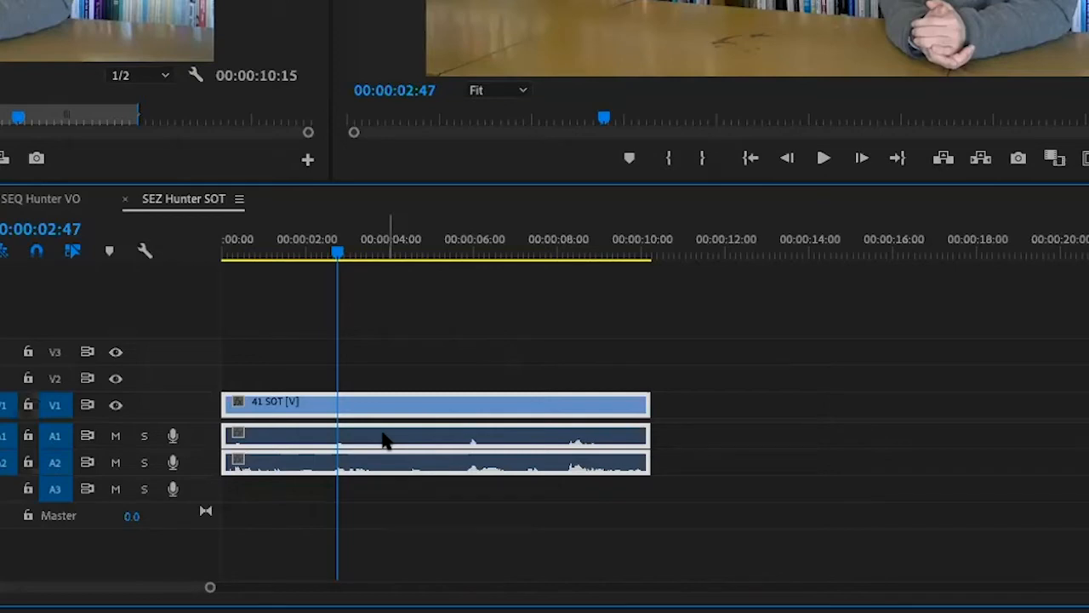
{"action": "left_click", "coordinate": [400, 343]}
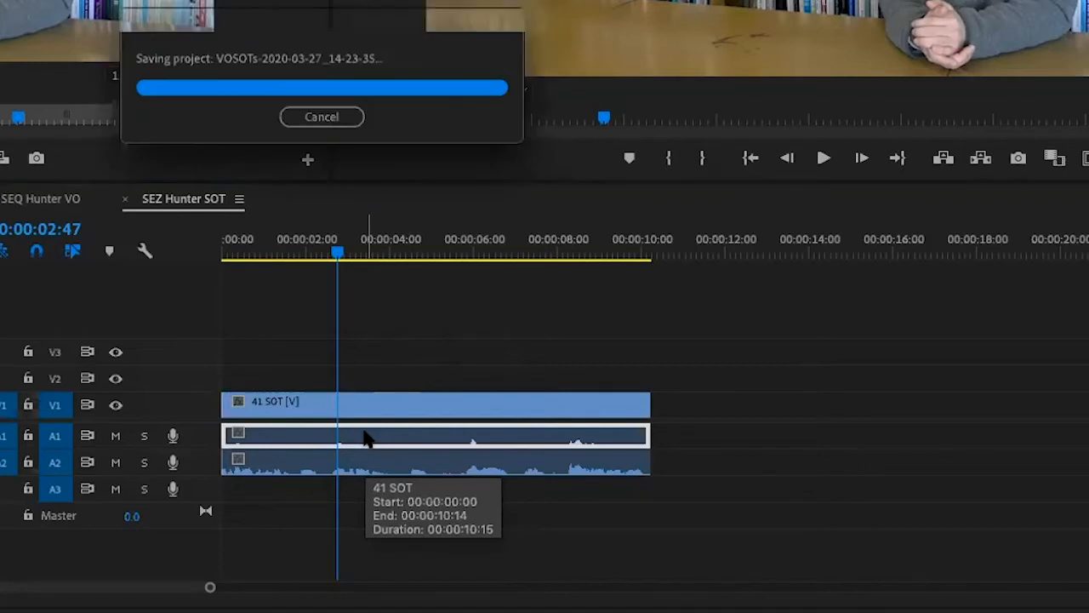
{"action": "key", "text": "Delete"}
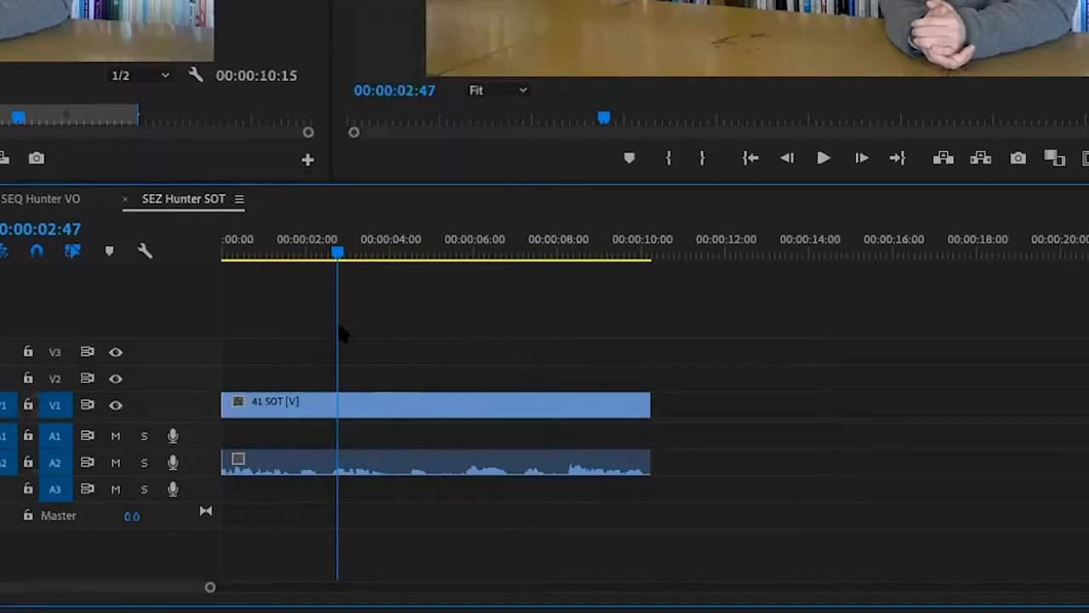
{"action": "left_click_drag", "start_coordinate": [338, 247], "coordinate": [125, 259]}
{"action": "key", "text": "space"}
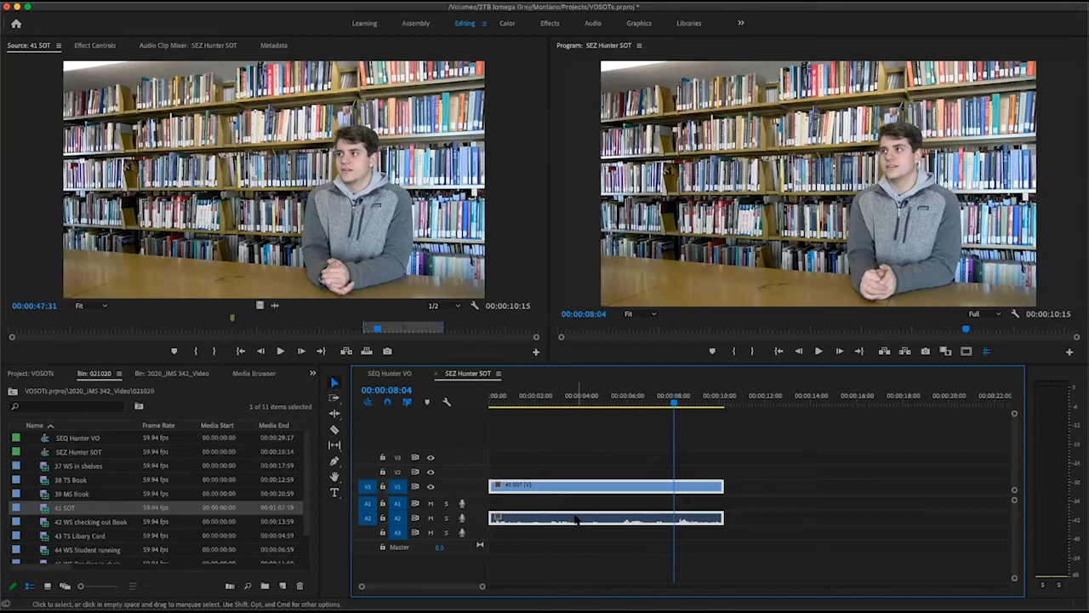
Step: Normalize the max peak of the remaining 41 SOT audio to -6 dB
{"action": "left_click", "coordinate": [568, 507]}
{"action": "left_click", "coordinate": [571, 520]}
{"action": "key", "text": "g"}
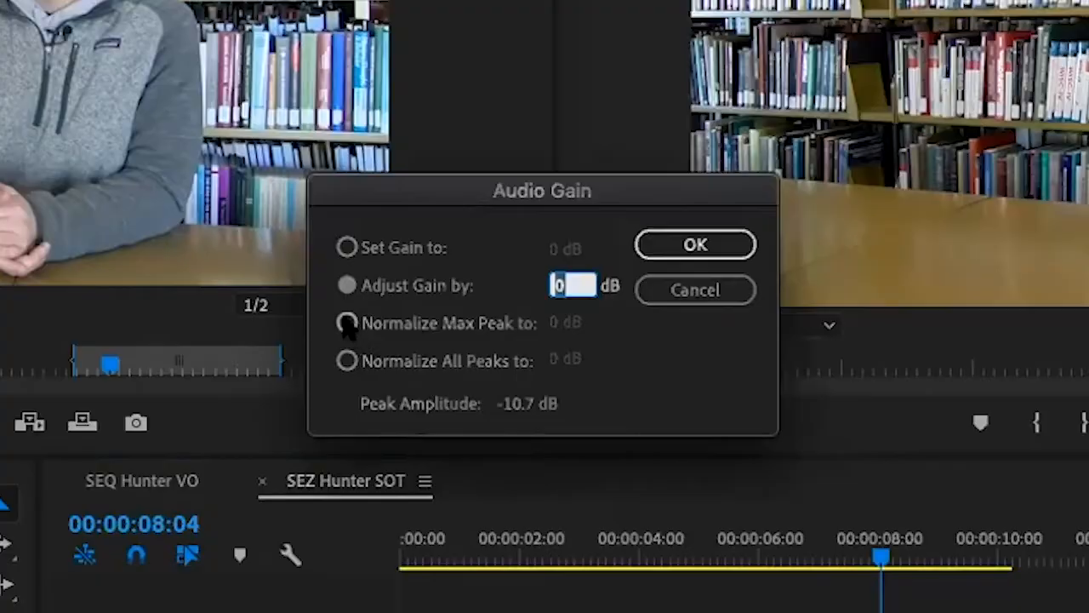
{"action": "left_click", "coordinate": [346, 323]}
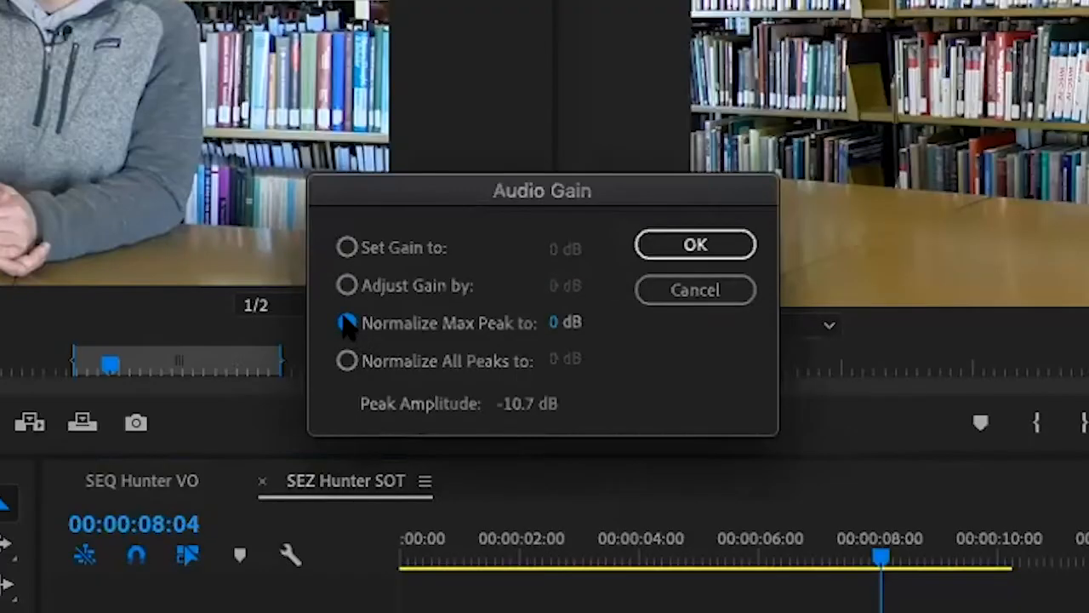
{"action": "left_click", "coordinate": [551, 322]}
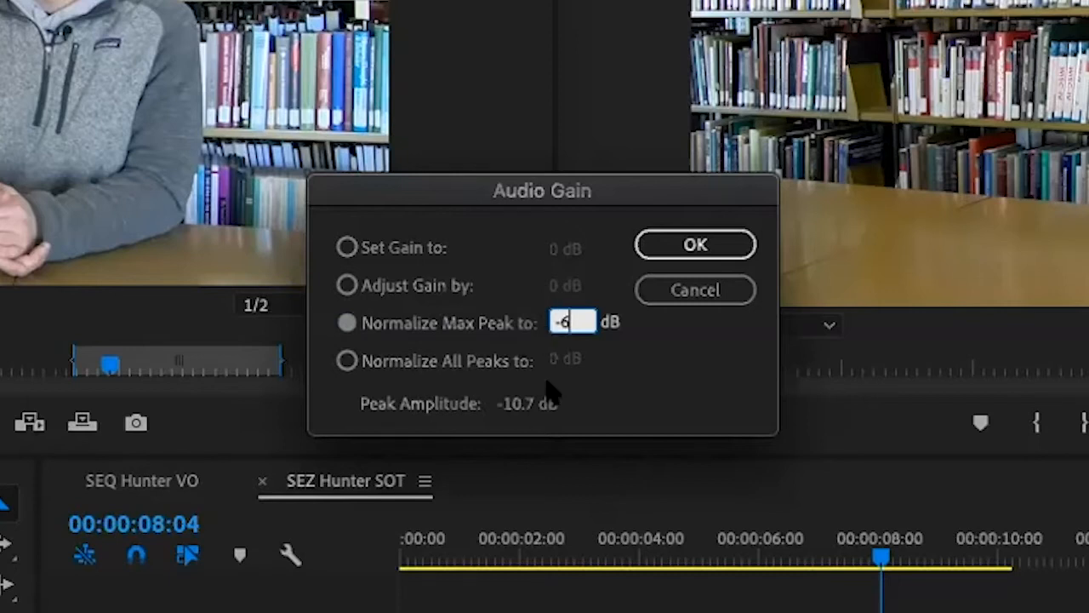
{"action": "left_click", "coordinate": [695, 248]}
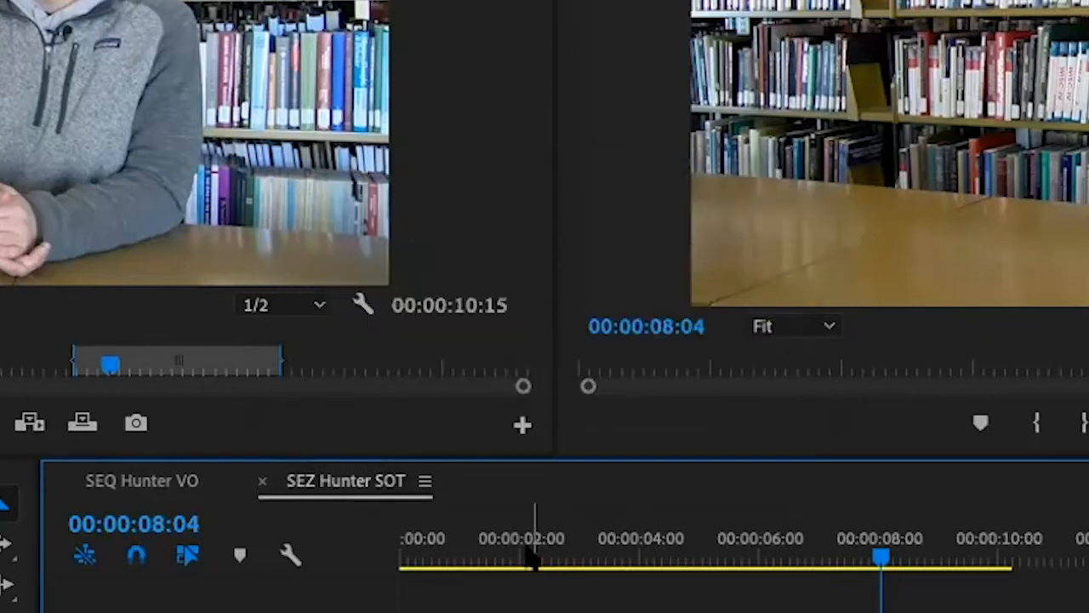
Step: Play the soundbite from the start to check where speech begins, and place the playhead at 00:00:00:16
{"action": "key", "text": "Home"}
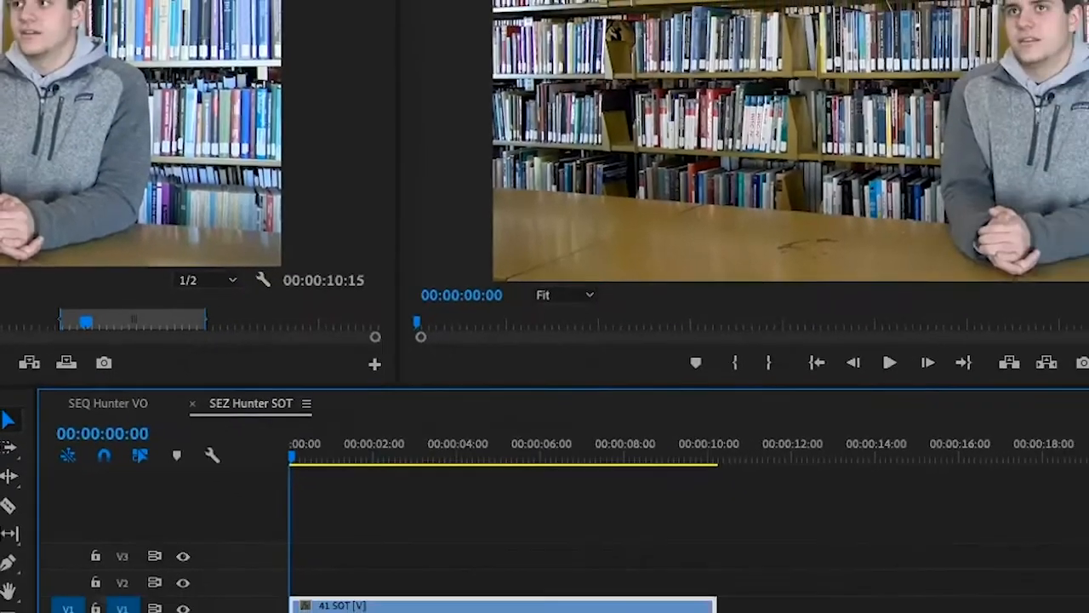
{"action": "key", "text": "space"}
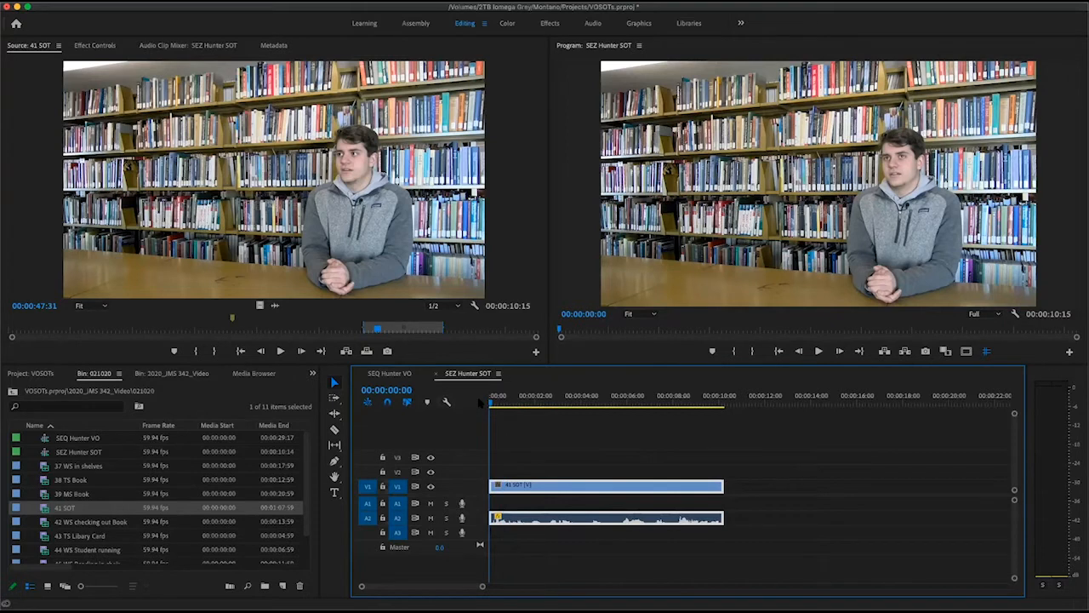
{"action": "key", "text": "equal"}
{"action": "key", "text": "space"}
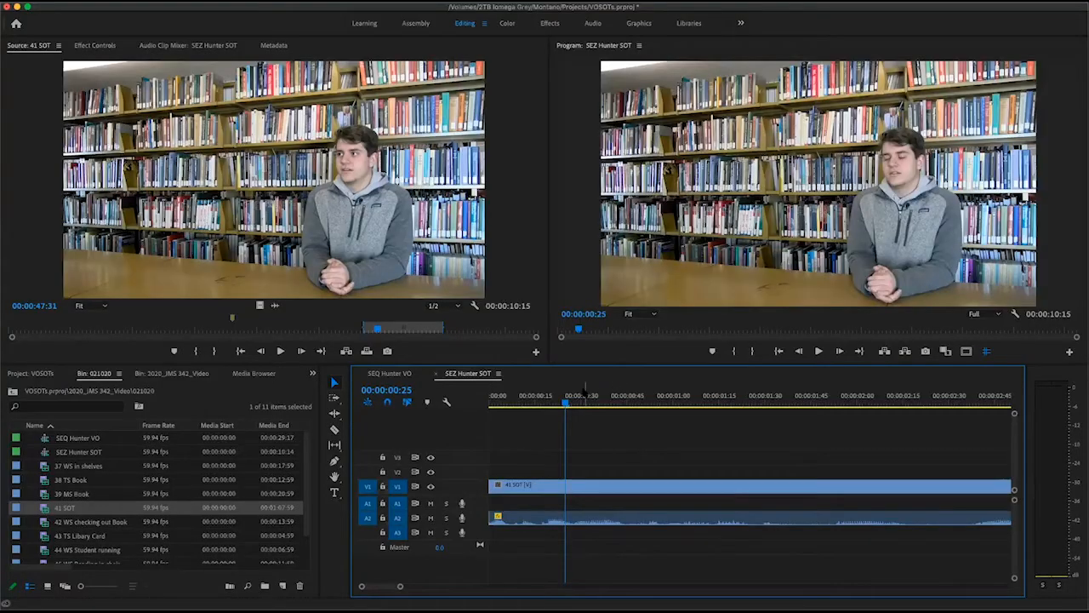
{"action": "left_click_drag", "start_coordinate": [568, 398], "coordinate": [538, 400]}
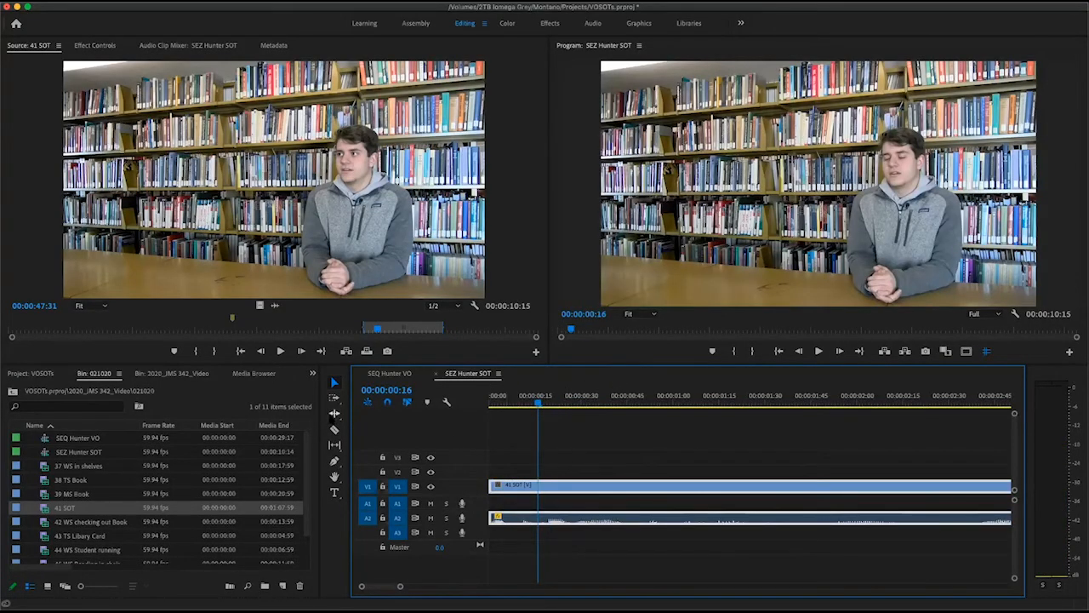
Step: Use the Ripple Edit Tool to extend only the start of the 41 SOT video by 30 frames ahead of its audio
{"action": "left_click", "coordinate": [333, 414]}
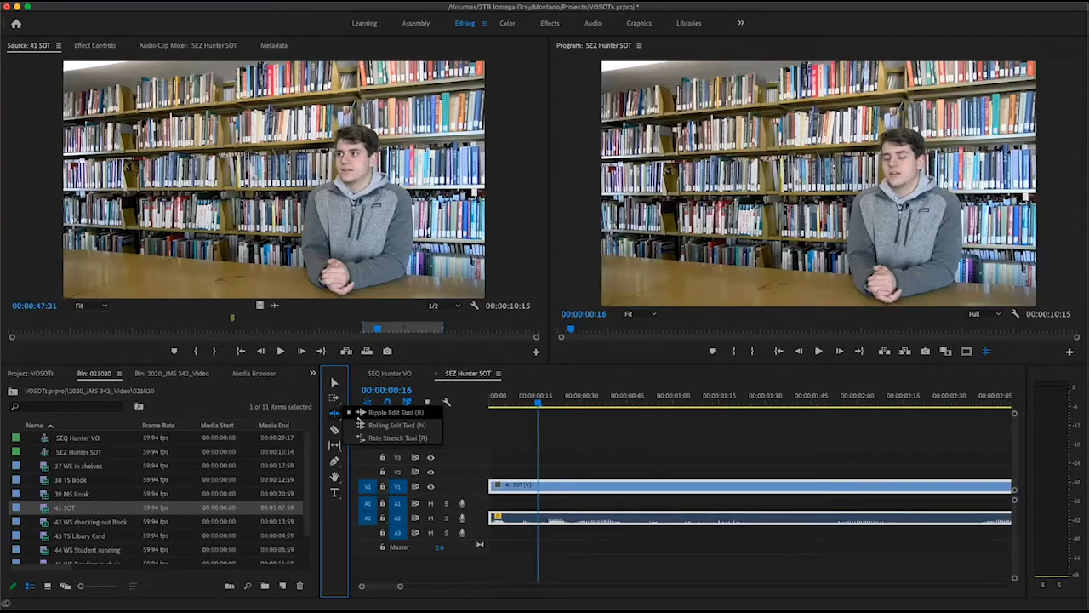
{"action": "left_click", "coordinate": [360, 415]}
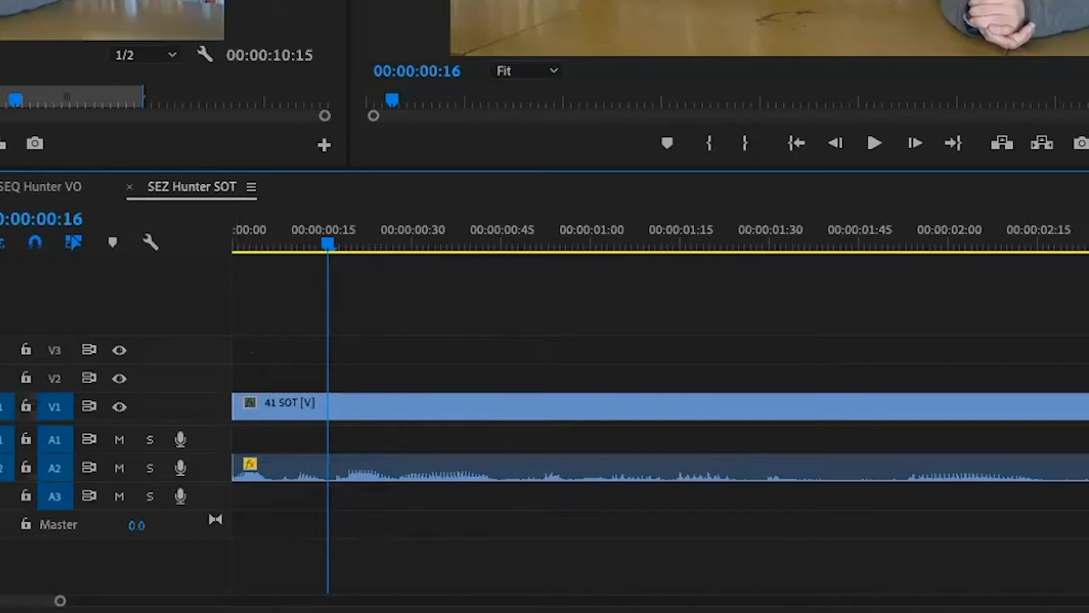
{"action": "left_click", "coordinate": [0, 262]}
{"action": "left_click", "coordinate": [413, 328]}
{"action": "left_click_drag", "start_coordinate": [236, 401], "coordinate": [217, 401]}
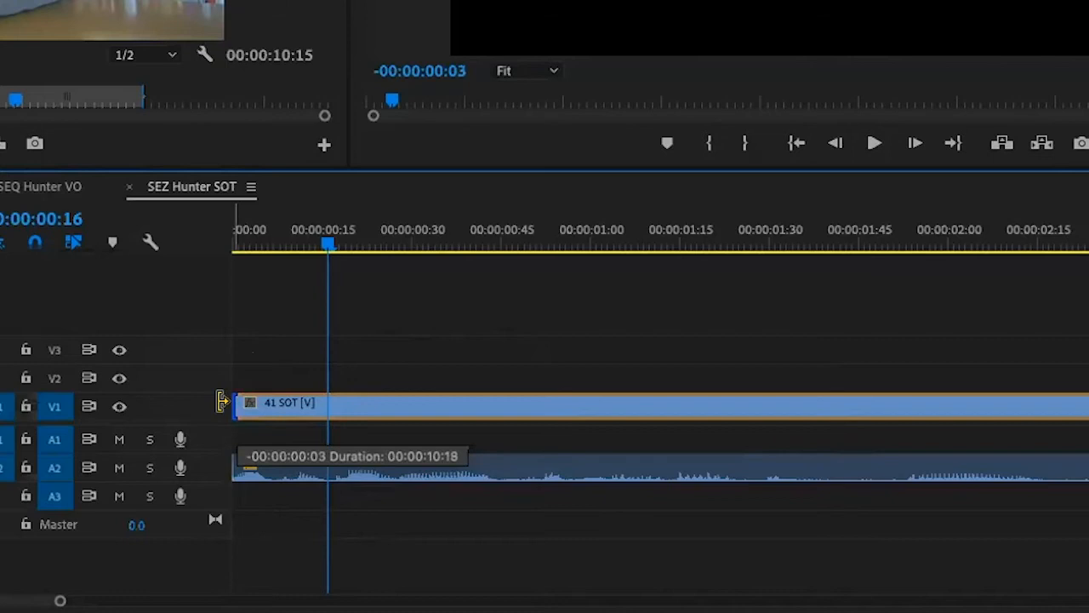
{"action": "left_click_drag", "start_coordinate": [209, 401], "coordinate": [69, 401]}
{"action": "left_click_drag", "start_coordinate": [56, 400], "coordinate": [54, 397]}
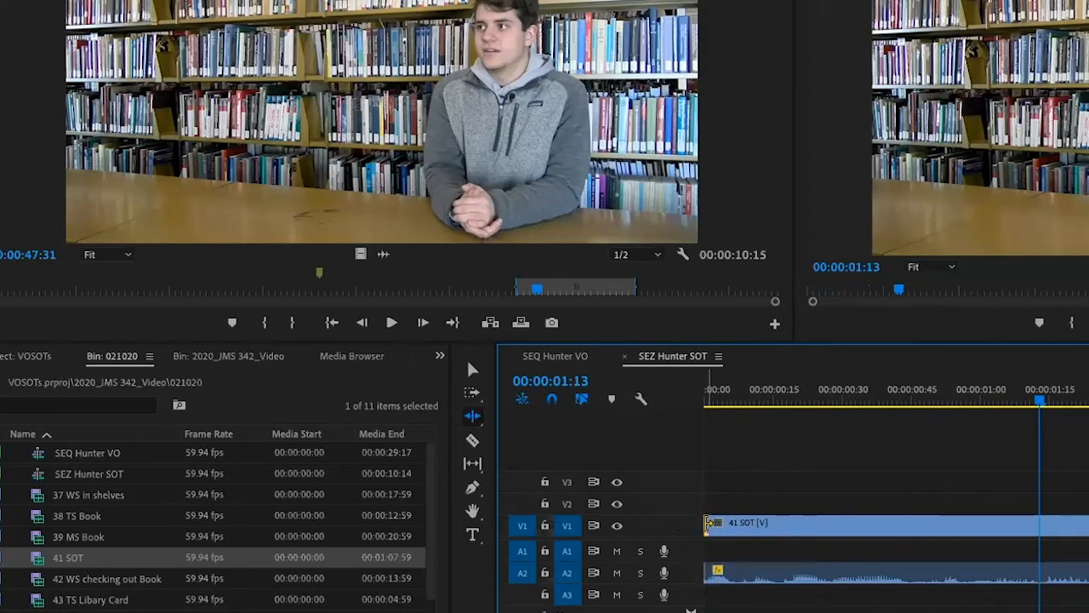
{"action": "left_click_drag", "start_coordinate": [704, 524], "coordinate": [568, 527]}
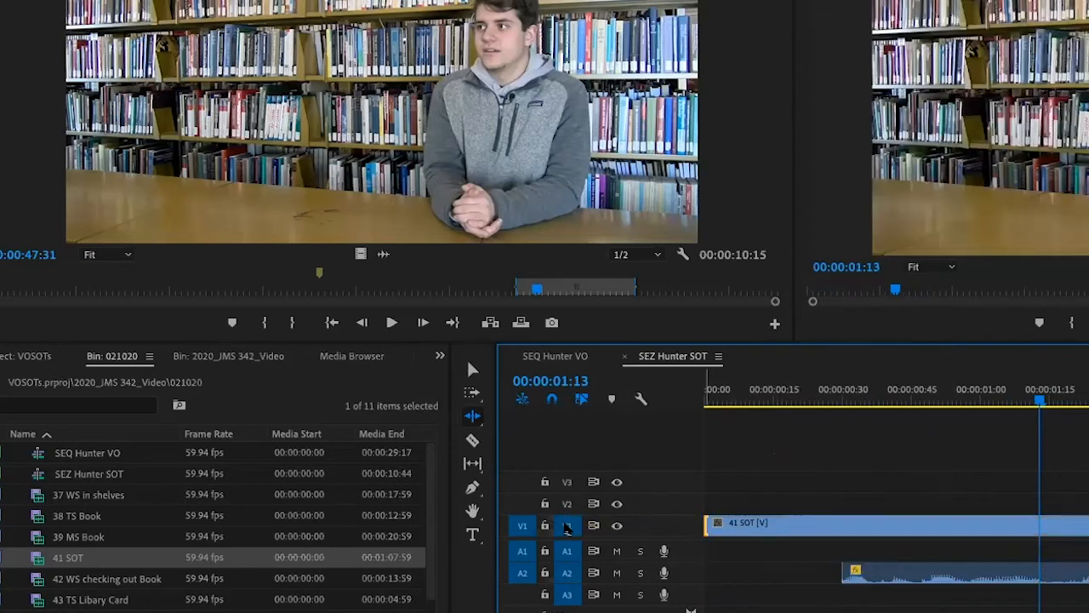
Step: Play the opening of SEZ Hunter SOT twice from the start to check the video lead-in before the audio
{"action": "left_click", "coordinate": [736, 403]}
{"action": "left_click_drag", "start_coordinate": [736, 404], "coordinate": [686, 403]}
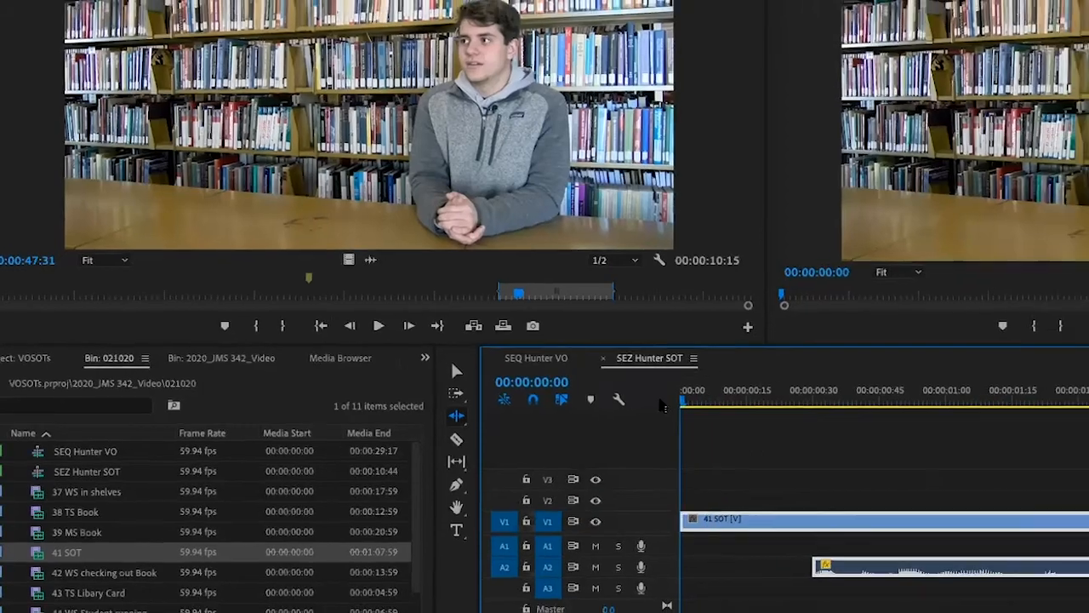
{"action": "key", "text": "space"}
{"action": "key", "text": "space"}
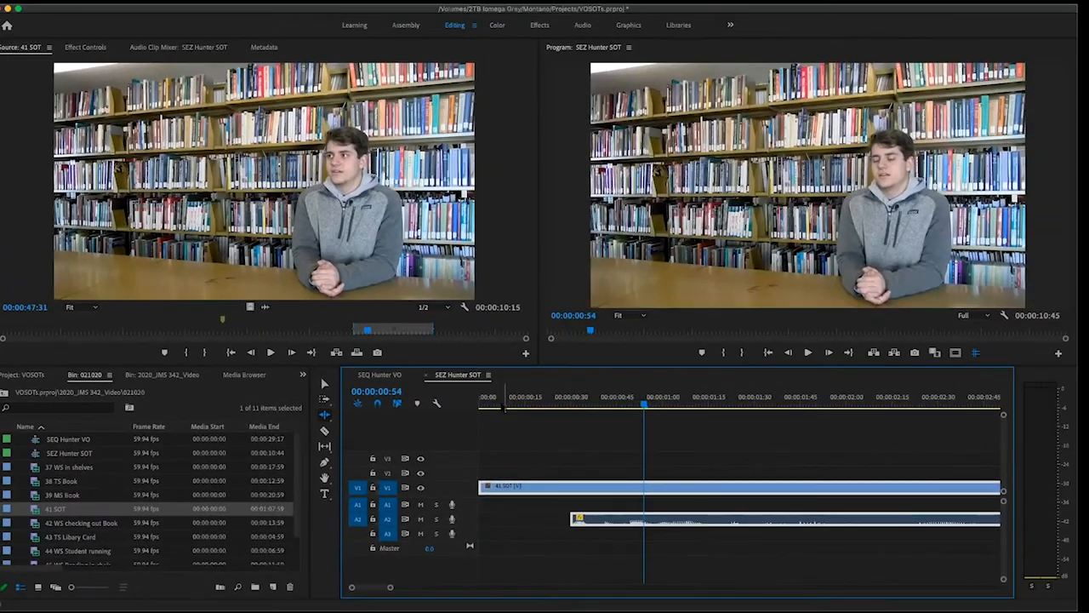
{"action": "left_click_drag", "start_coordinate": [503, 407], "coordinate": [465, 403]}
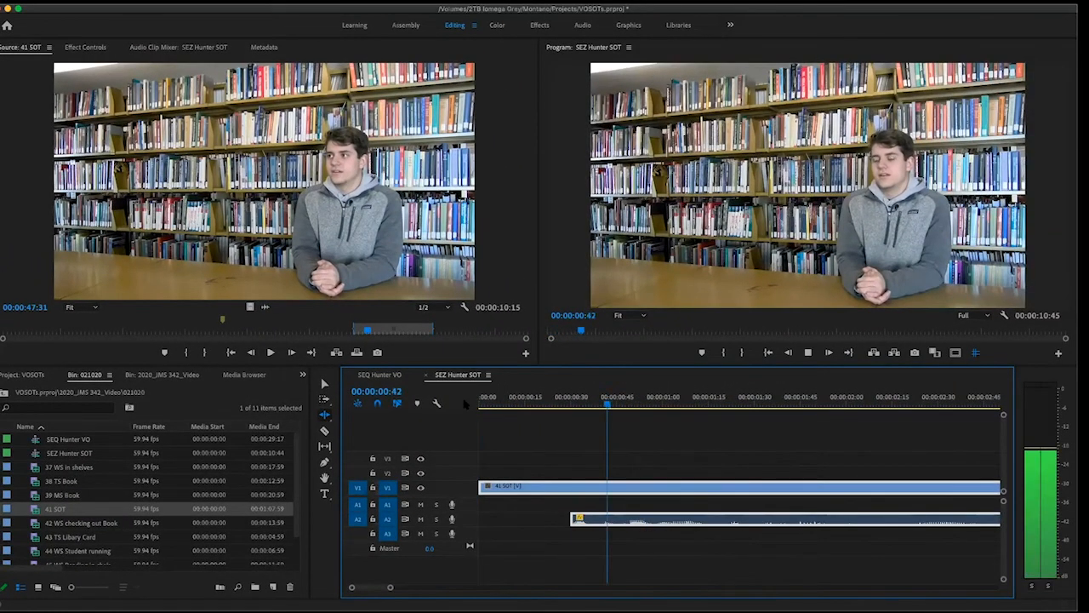
{"action": "key", "text": "backslash"}
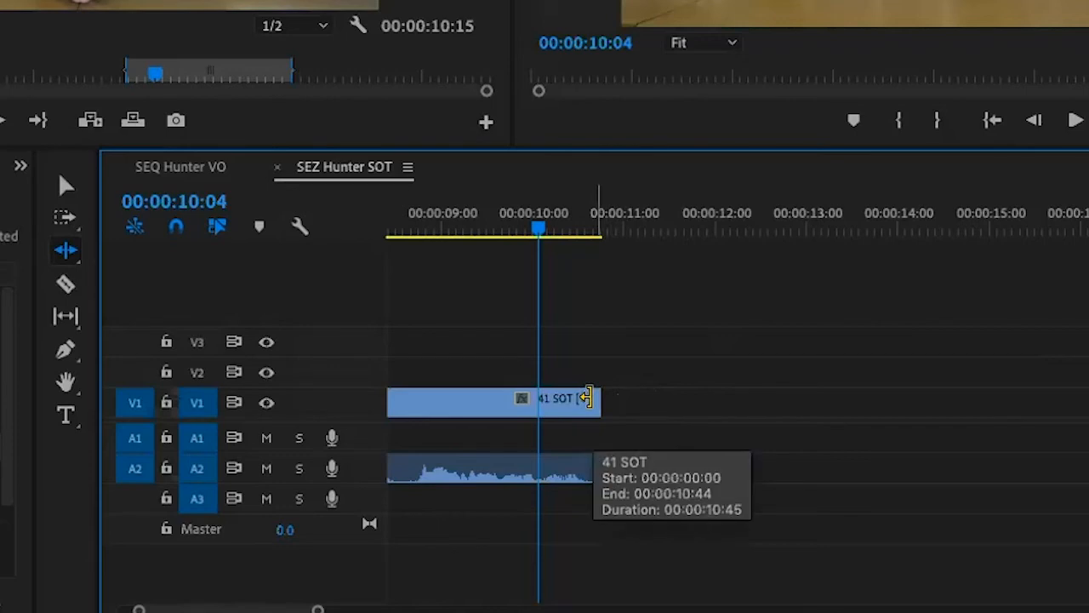
Step: Extend only the end of the 41 SOT video about 33 frames past its audio with the Ripple Edit Tool, and play the ending
{"action": "left_click_drag", "start_coordinate": [587, 398], "coordinate": [640, 400]}
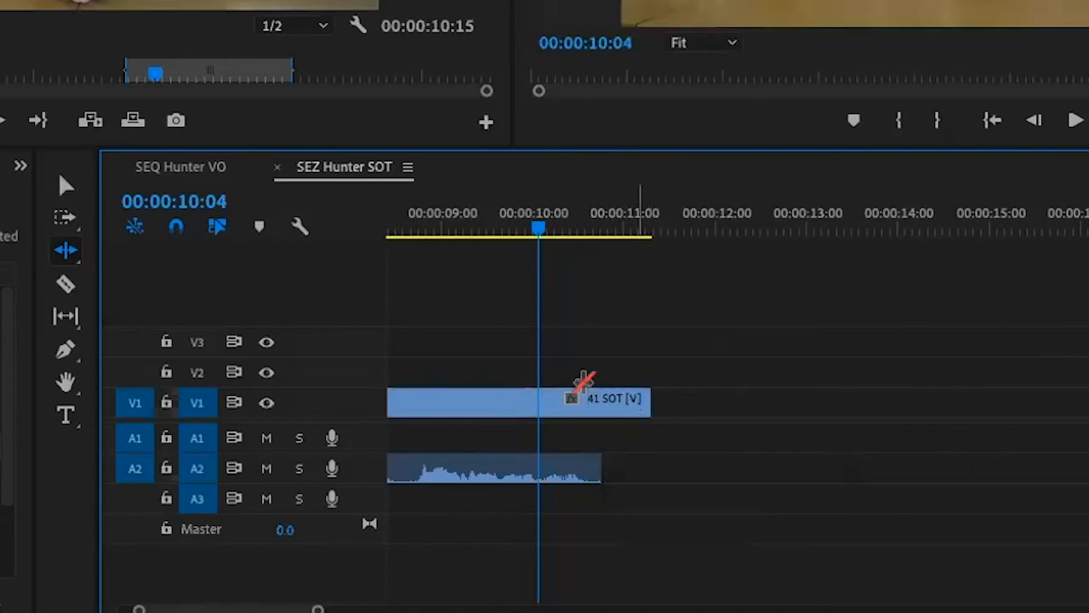
{"action": "left_click", "coordinate": [504, 230]}
{"action": "key", "text": "space"}
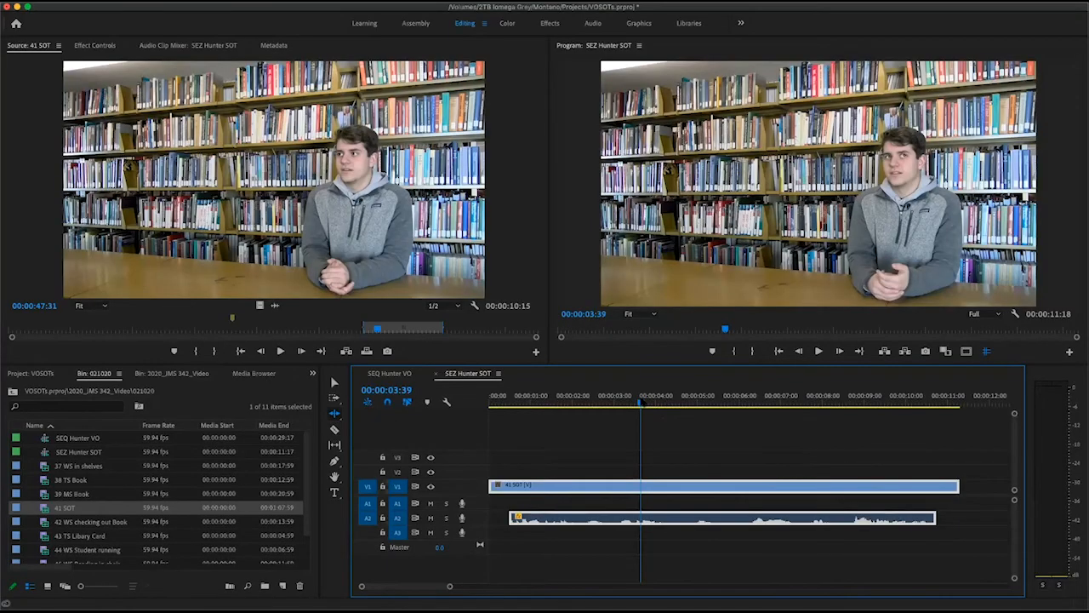
Step: Open the export settings for the SEQ Hunter VO sequence and set its destination to SEQ Hunter VO.mp4 in Montano's Output folder
{"action": "left_click", "coordinate": [389, 373]}
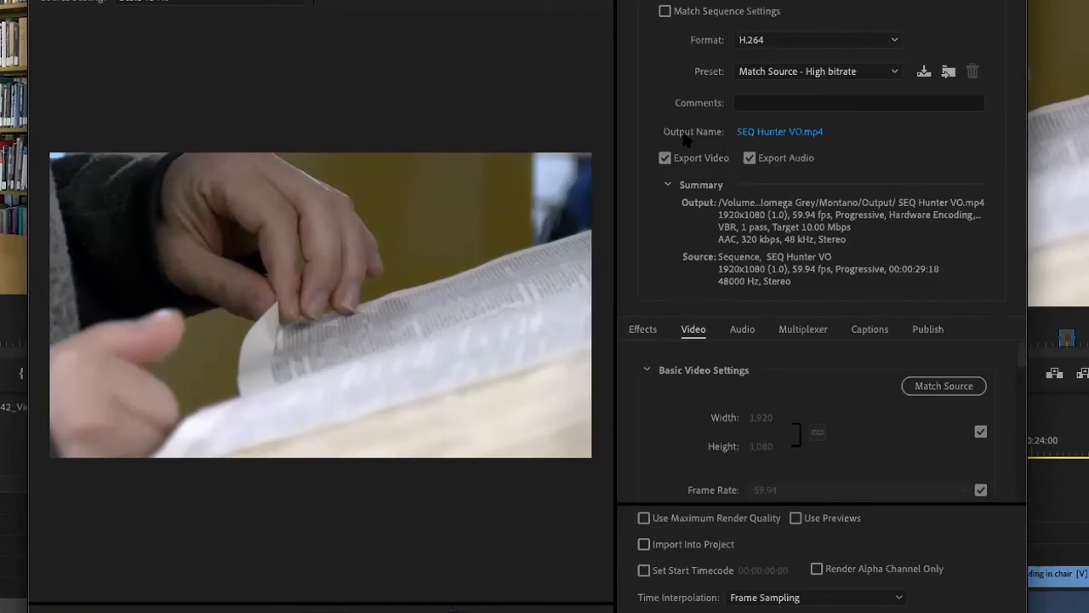
{"action": "left_click", "coordinate": [780, 132]}
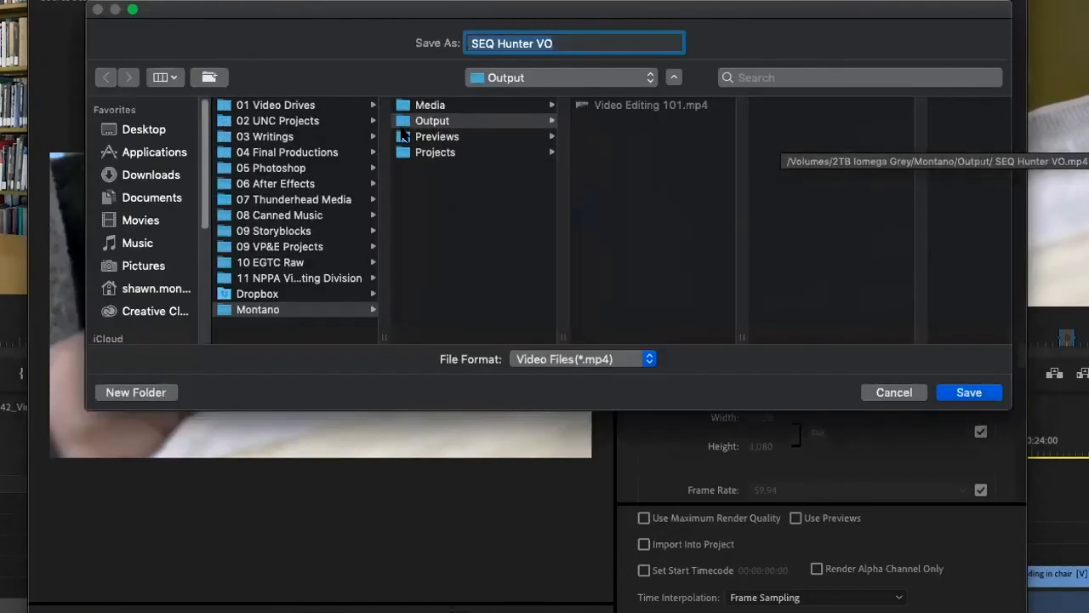
{"action": "left_click", "coordinate": [406, 125]}
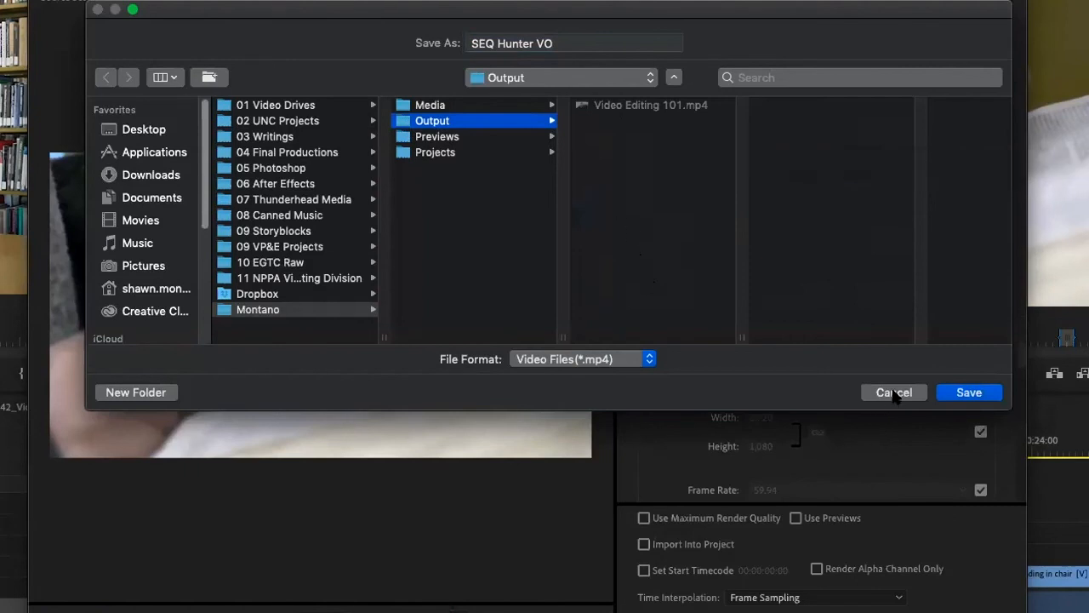
{"action": "left_click", "coordinate": [969, 392]}
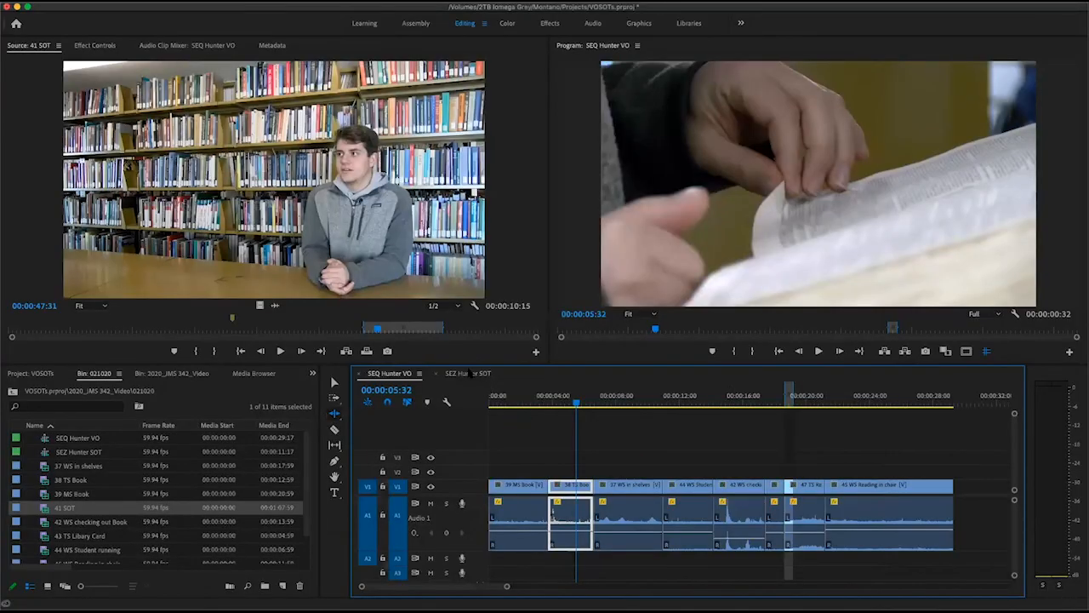
Step: Set the SEZ Hunter SOT sequence's export destination to SEZ Hunter SOT.mp4 in the Output folder, and close the export settings without exporting
{"action": "left_click", "coordinate": [470, 374]}
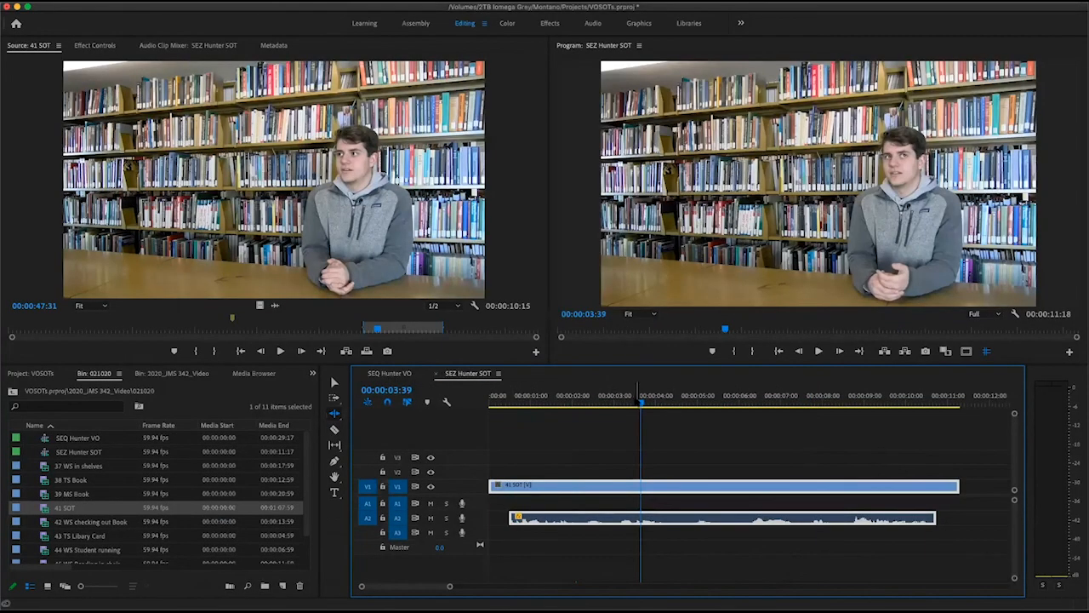
{"action": "key", "text": "super+m"}
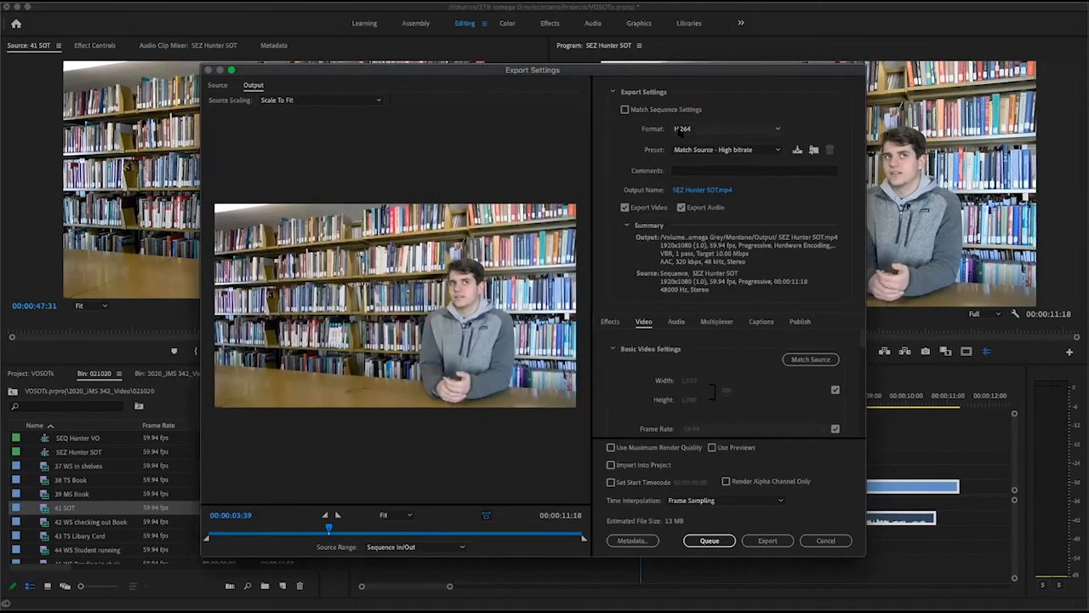
{"action": "left_click", "coordinate": [699, 190]}
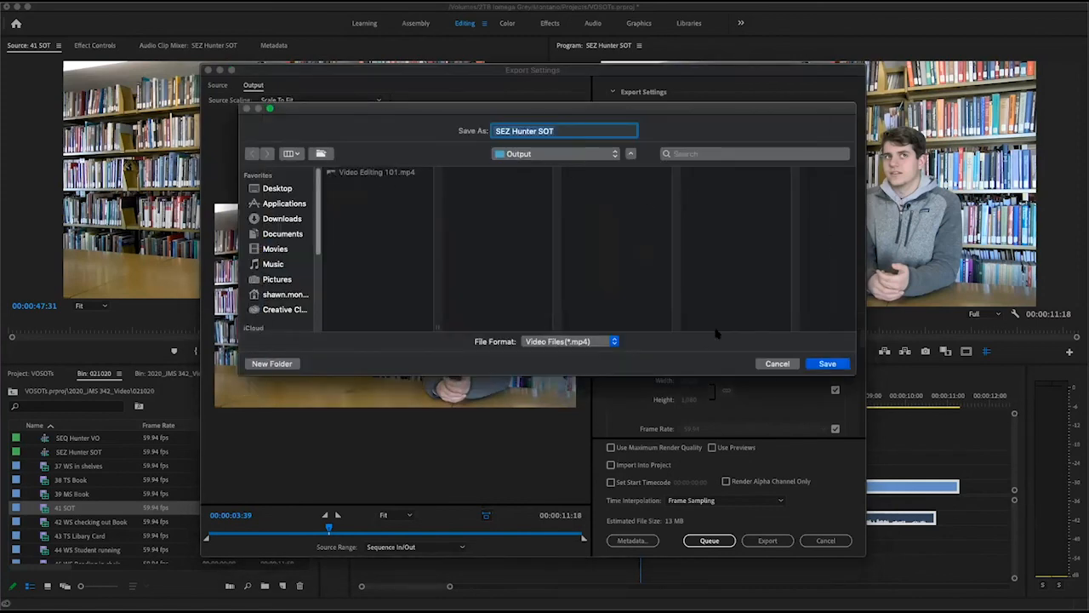
{"action": "left_click", "coordinate": [828, 363]}
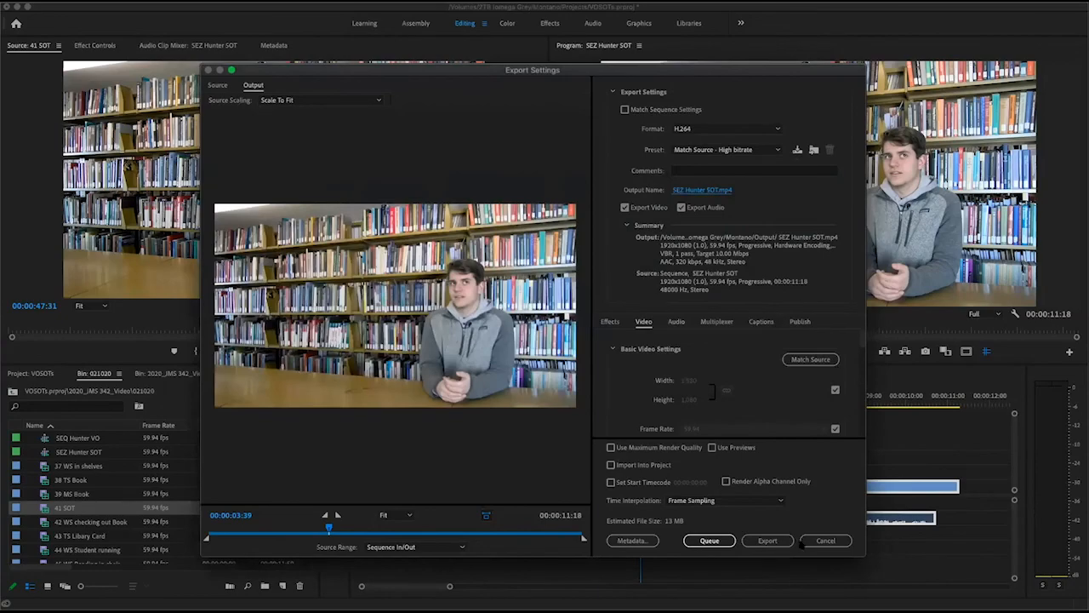
{"action": "left_click", "coordinate": [817, 540]}
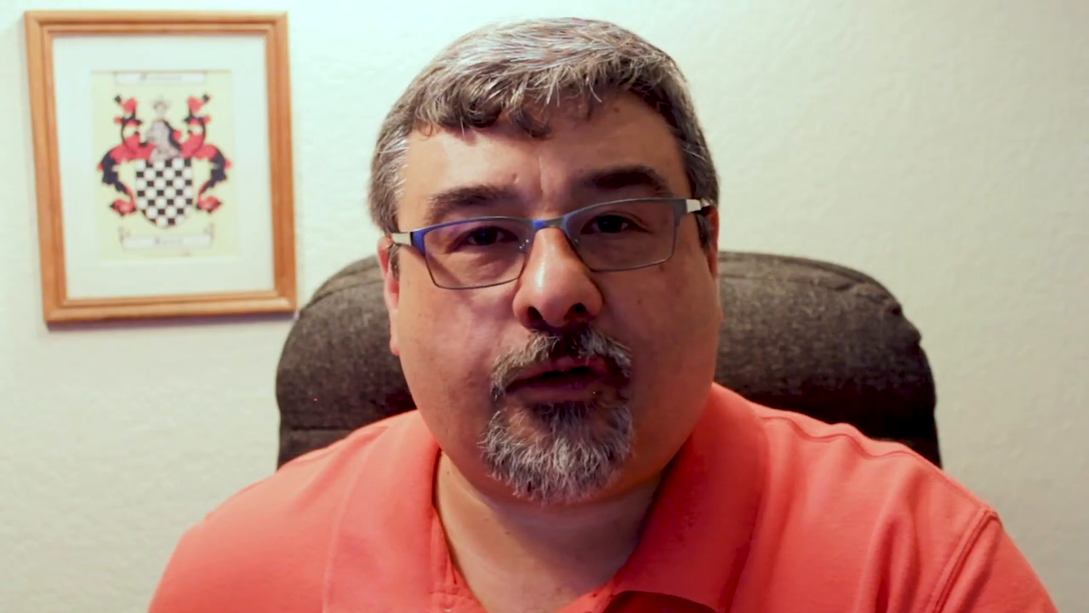